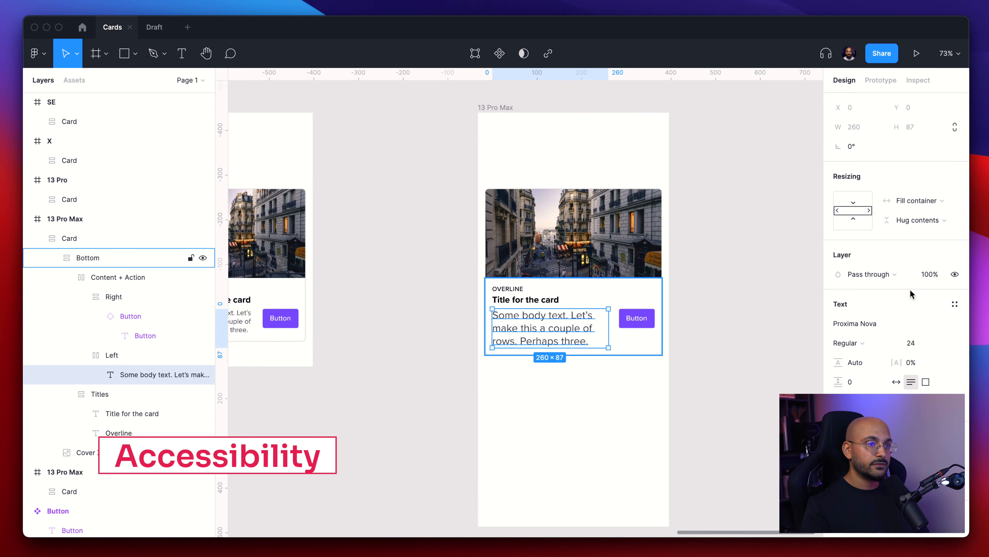
key("Tab")
left_click(698, 302)
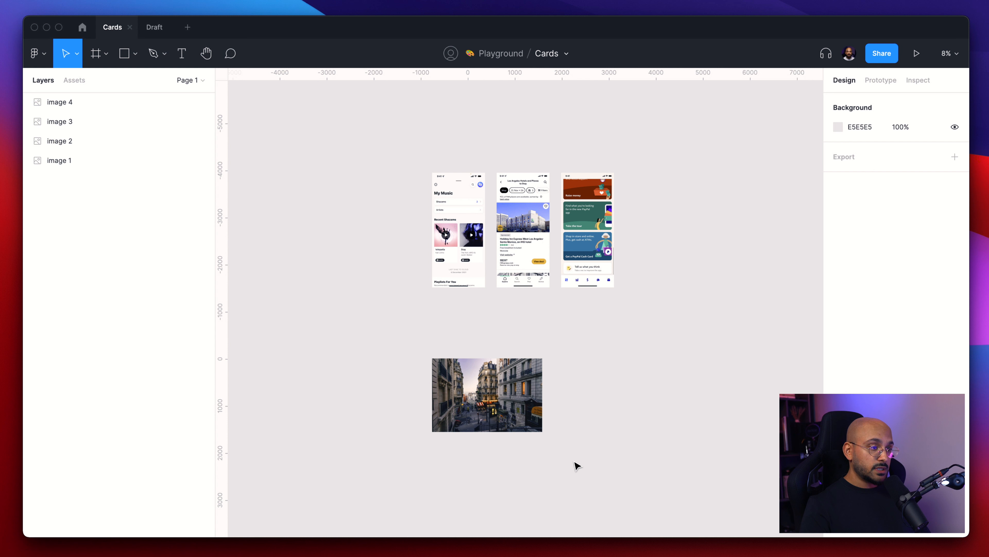
- Duplicate the street photo and place the copy below the original
scroll(575, 461, "down", 3)
left_click_drag(529, 309, 547, 438)
left_click(503, 411)
left_click_drag(452, 394, 505, 430)
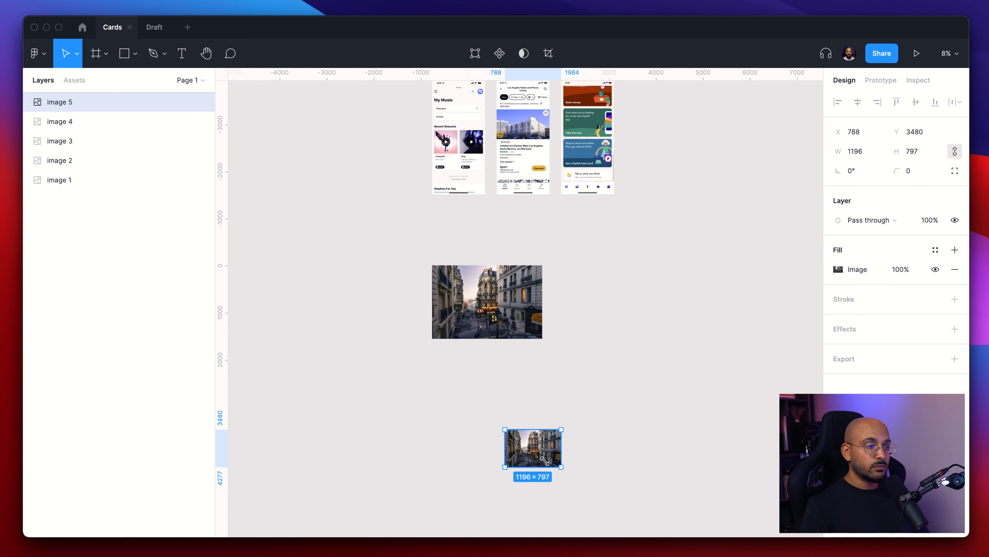
- Resize the copied photo to a width of 375
scroll(530, 469, "up", 5)
left_click_drag(408, 254, 469, 294)
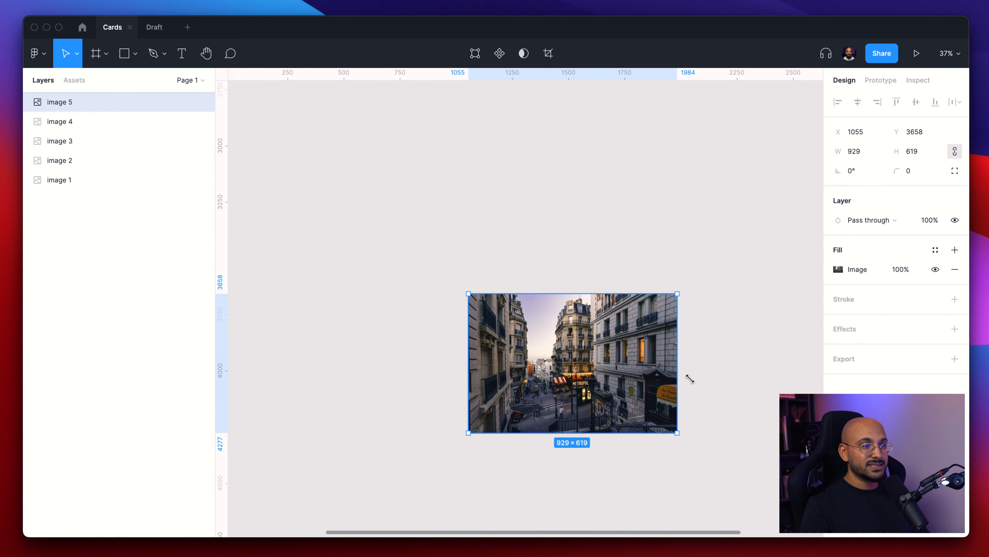
scroll(638, 386, "up", 3)
left_click(580, 189)
left_click(580, 312)
left_click(862, 154)
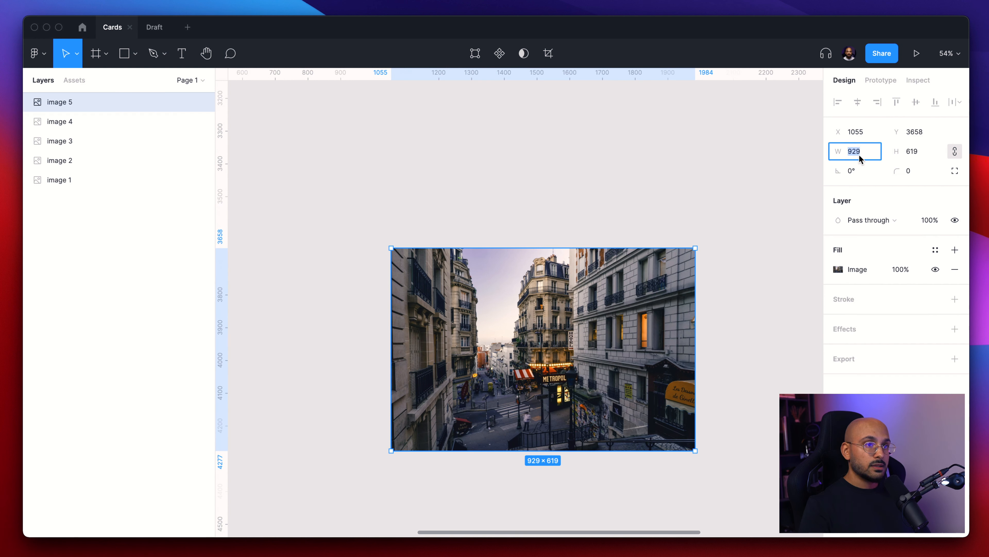
type("375")
key("Return")
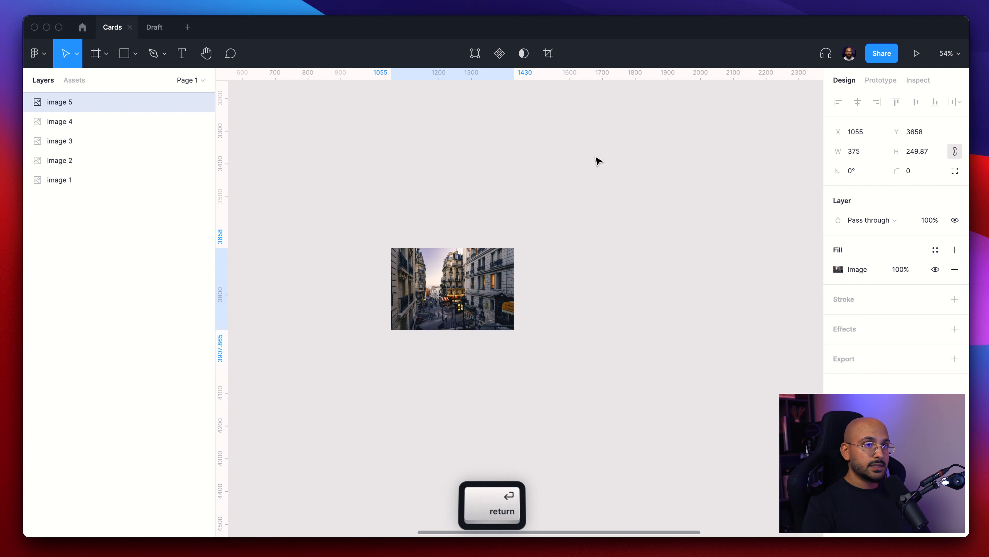
- Open the copied photo's image fill settings and switch the fill mode to Crop
scroll(435, 278, "up", 5)
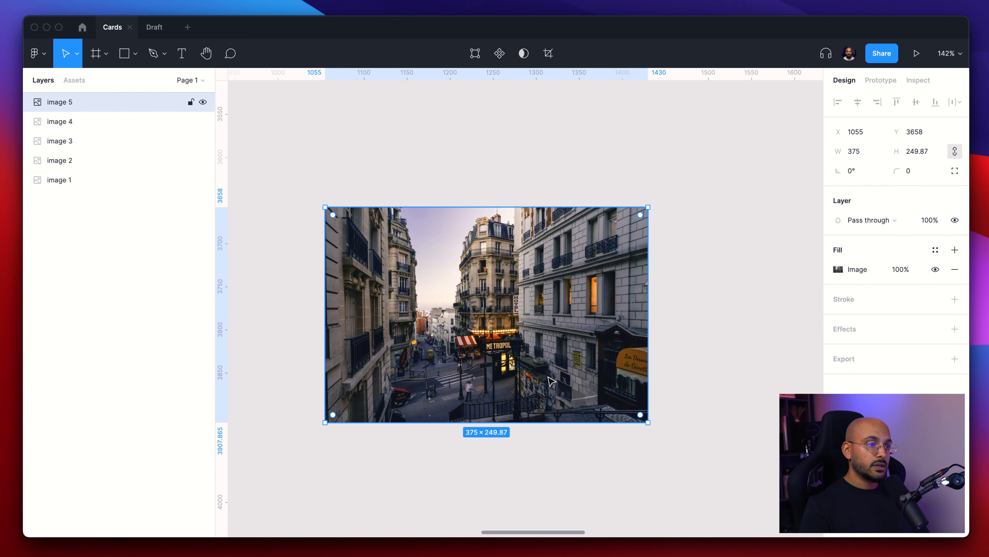
left_click(839, 270)
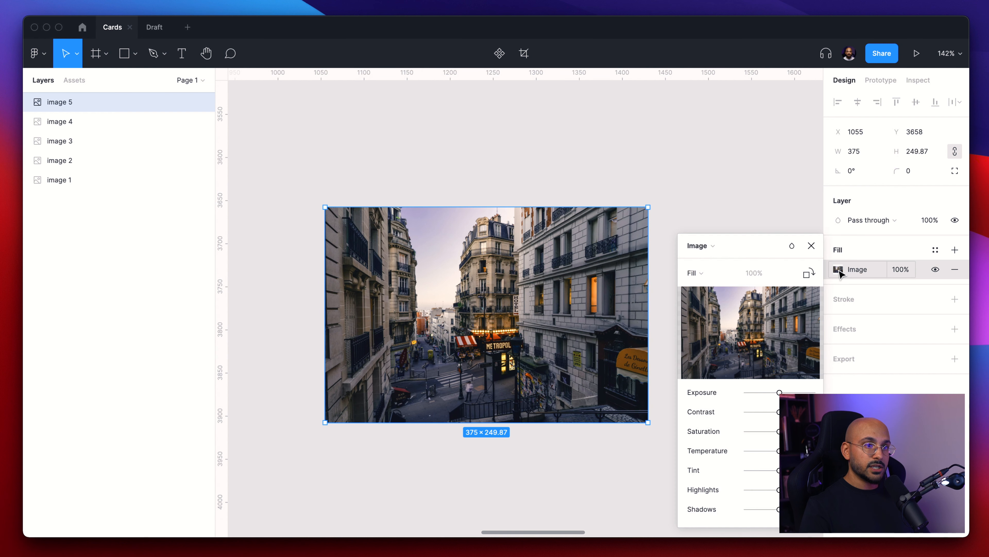
left_click(701, 273)
left_click(716, 306)
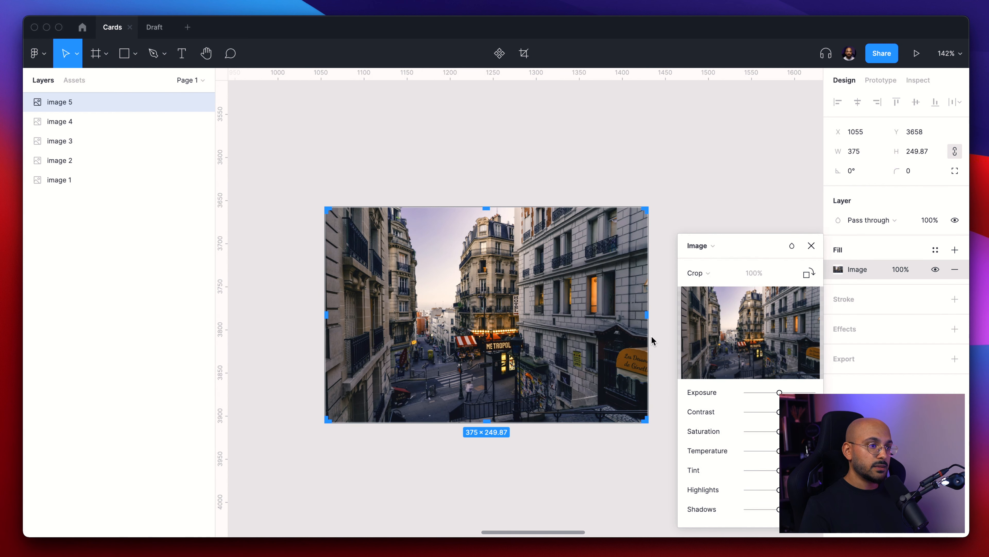
- Crop the photo to about 375 × 200 by dragging its edges, then set the image fill mode back to Fill
left_click_drag(647, 322, 634, 320)
left_click_drag(476, 222, 475, 267)
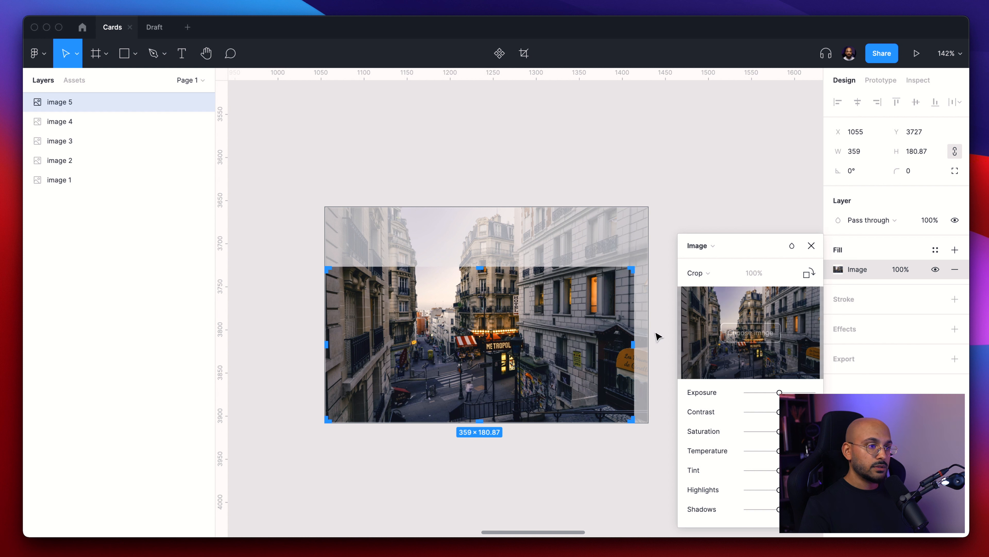
left_click_drag(634, 344, 648, 344)
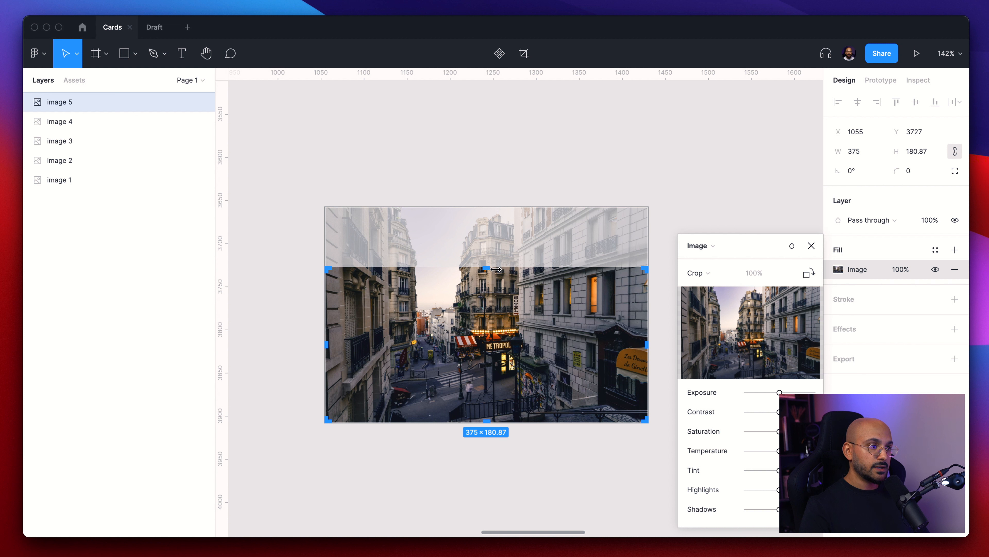
left_click_drag(497, 268, 498, 249)
left_click(929, 153)
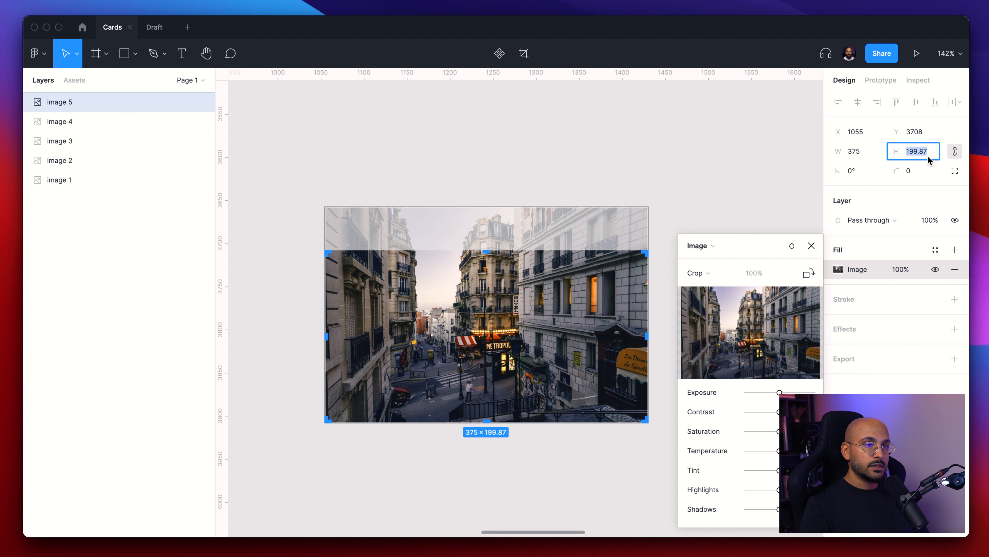
left_click(708, 272)
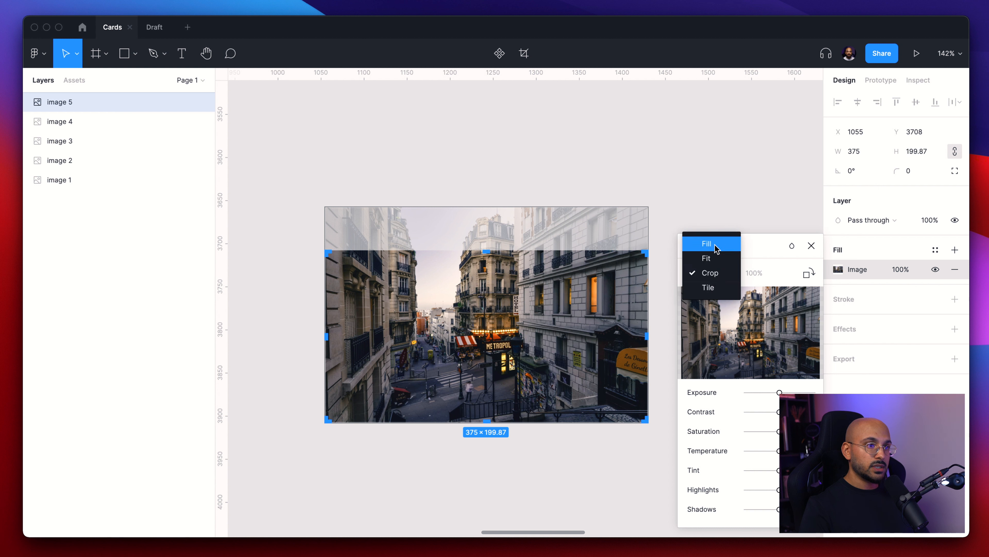
left_click(707, 243)
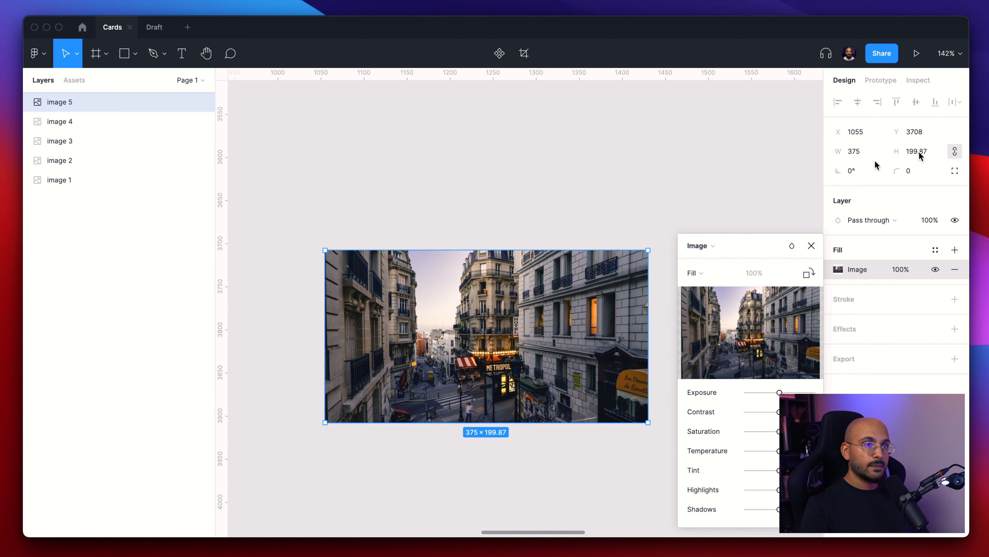
- Unlock the photo's proportions and set its height to 200
left_click(954, 152)
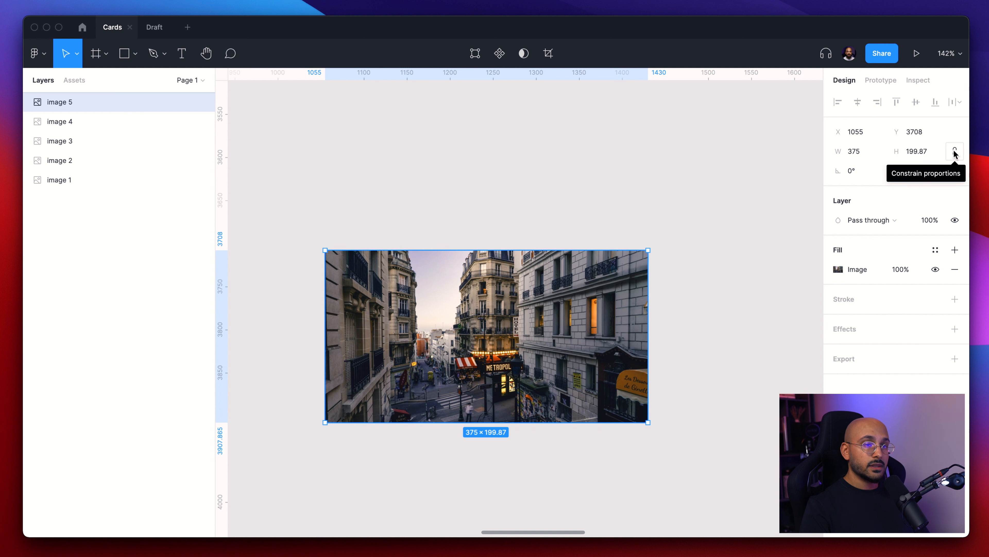
left_click(917, 152)
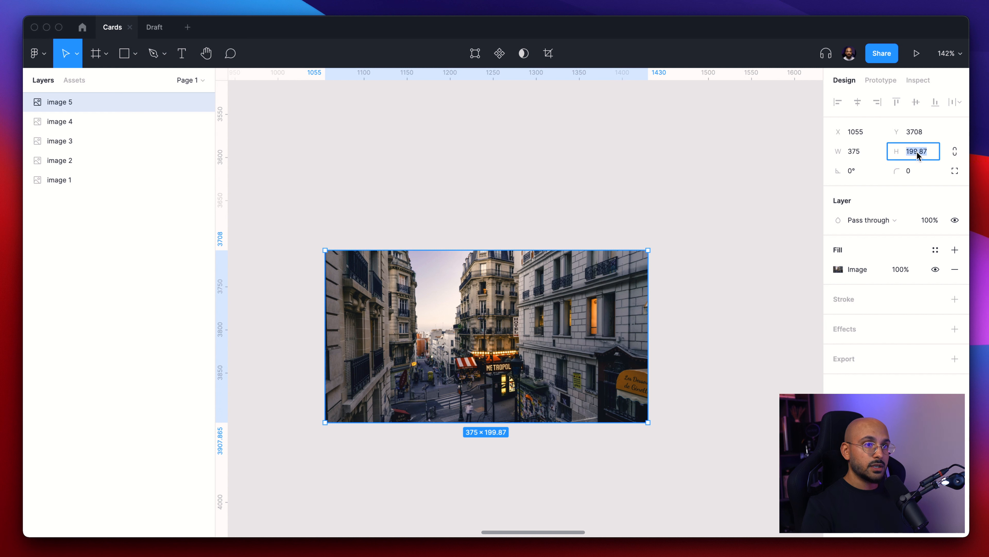
type("200")
key("Return")
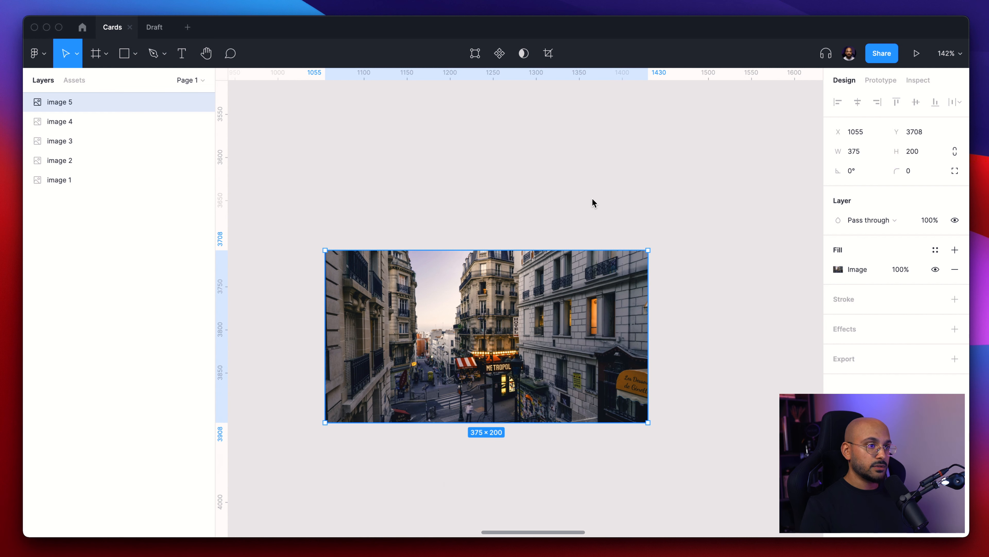
- Add a text layer below the photo reading 'Overline'
left_click(594, 190)
left_click(489, 346)
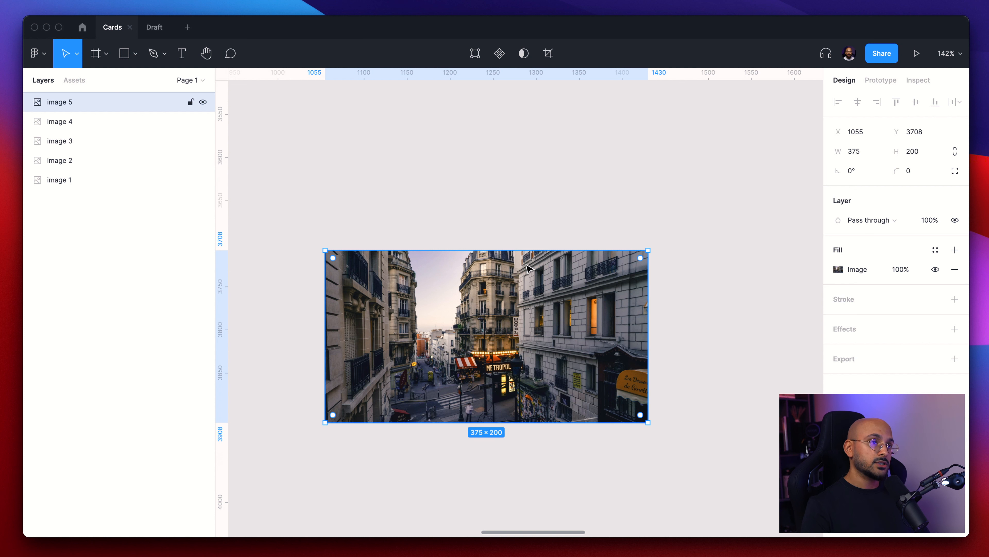
left_click(557, 217)
scroll(556, 216, "down", 10)
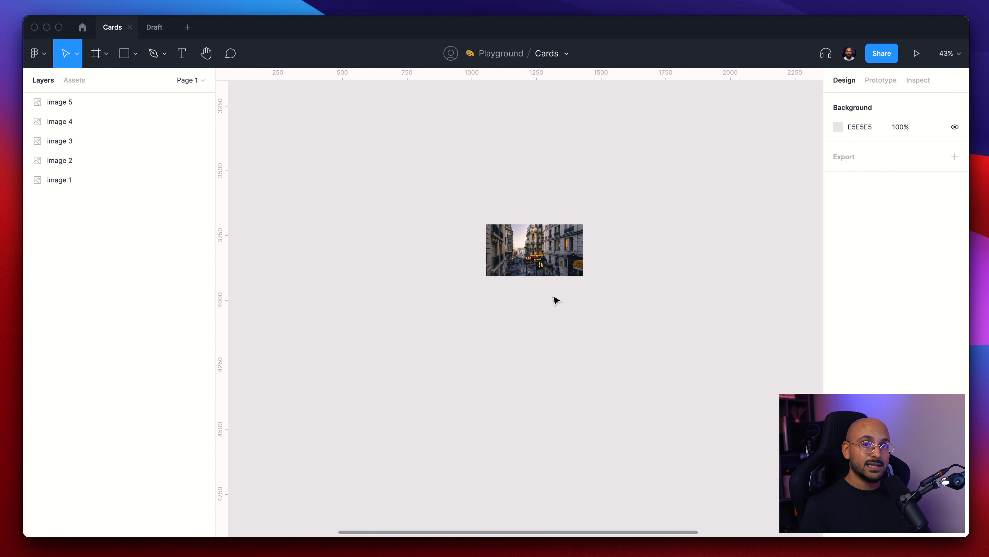
key("t")
left_click(506, 297)
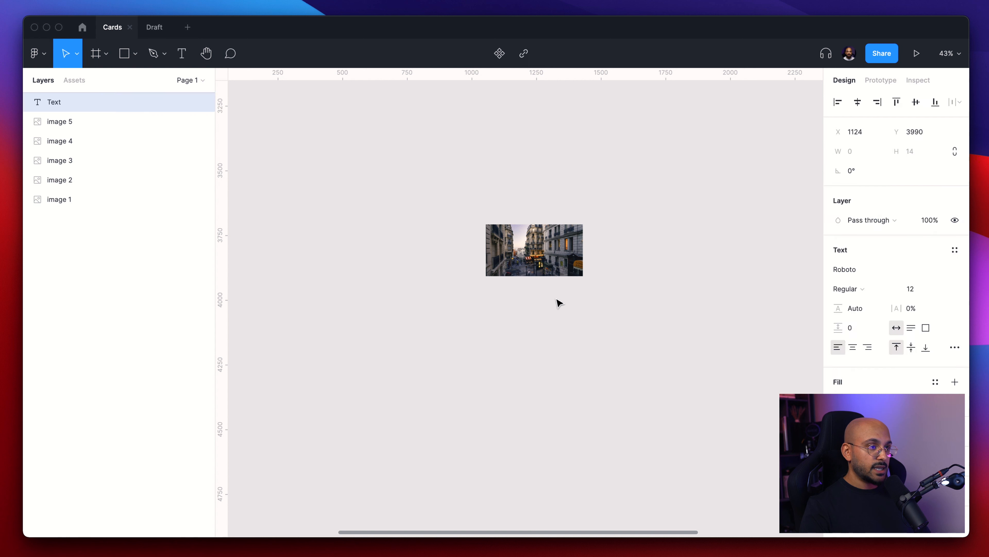
type("Text")
key("Escape")
scroll(520, 300, "up", 3, "ctrl")
scroll(520, 301, "up", 5, "ctrl")
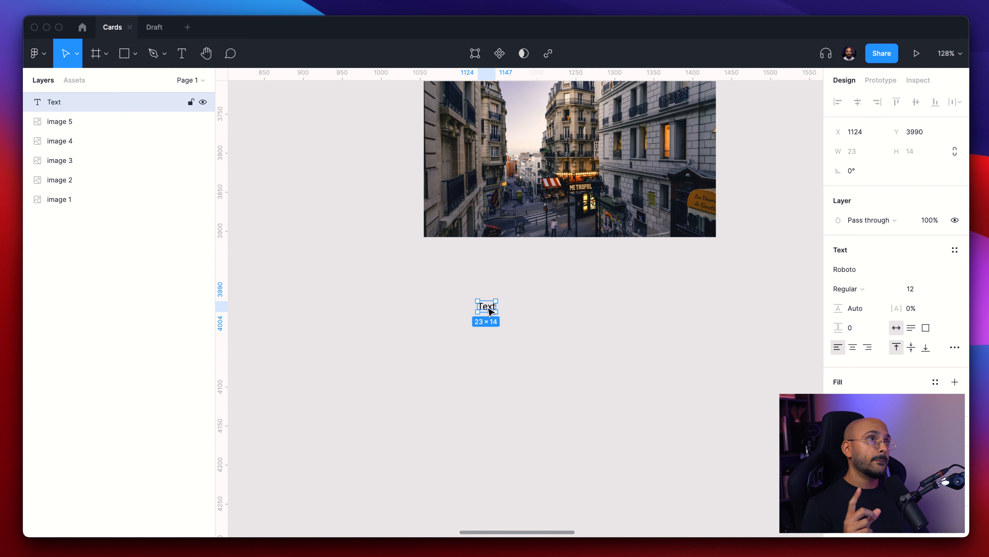
double_click(487, 306)
type("Overline")
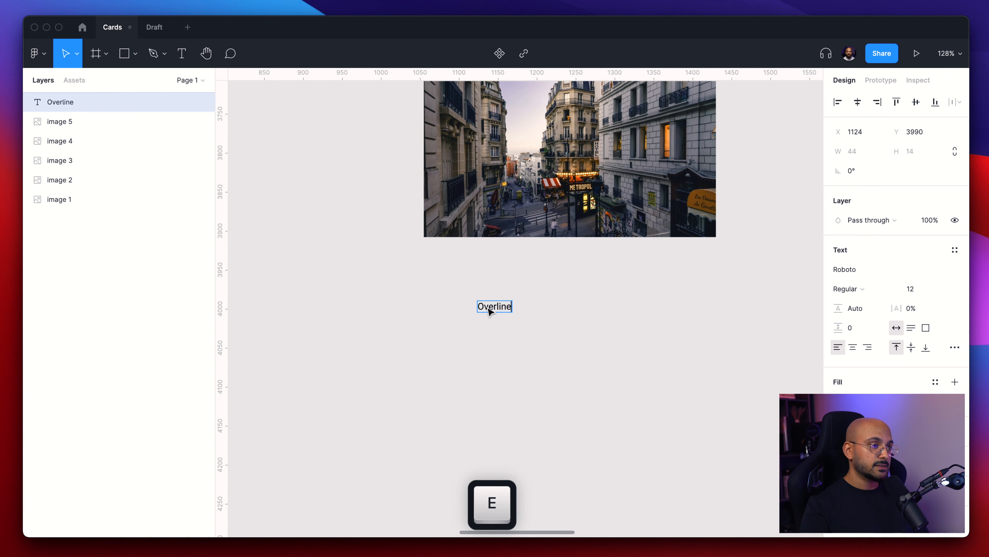
key("Escape")
- Duplicate the overline text below it and change the copy to 'Title for the card'
left_click_drag(490, 311, 500, 349, "alt")
key("Return")
type("Titlet")
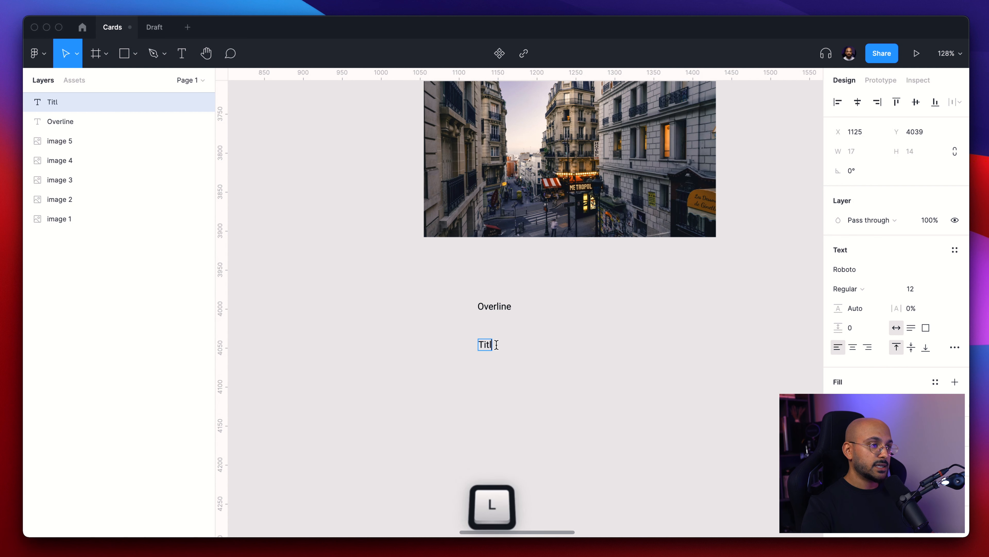
key("BackSpace")
type("for the card")
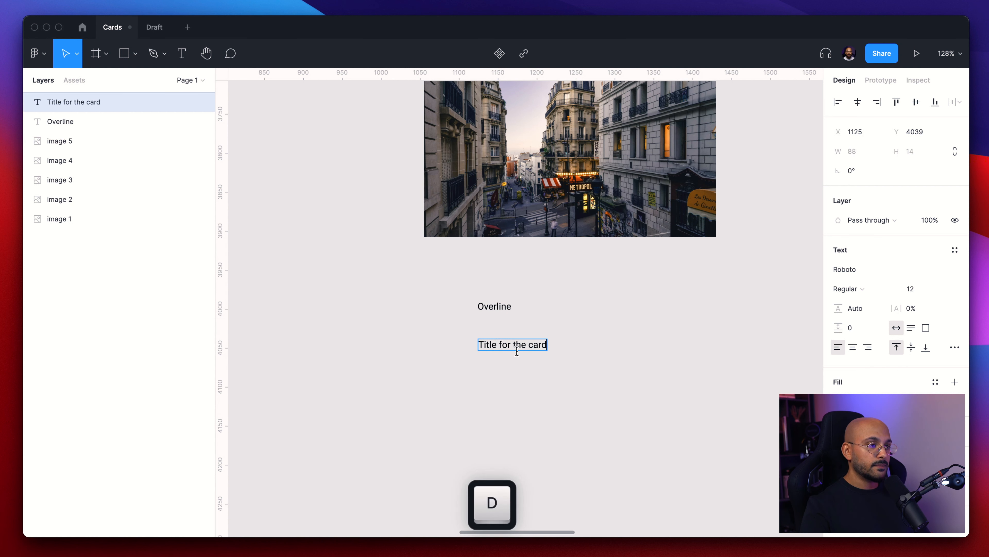
key("Escape")
- Duplicate the title below it and change the copy to 'Some body text. Let's make this a couple of rows. Perhaps three.'
left_click_drag(510, 348, 511, 387, "alt")
left_click(597, 371)
double_click(530, 386)
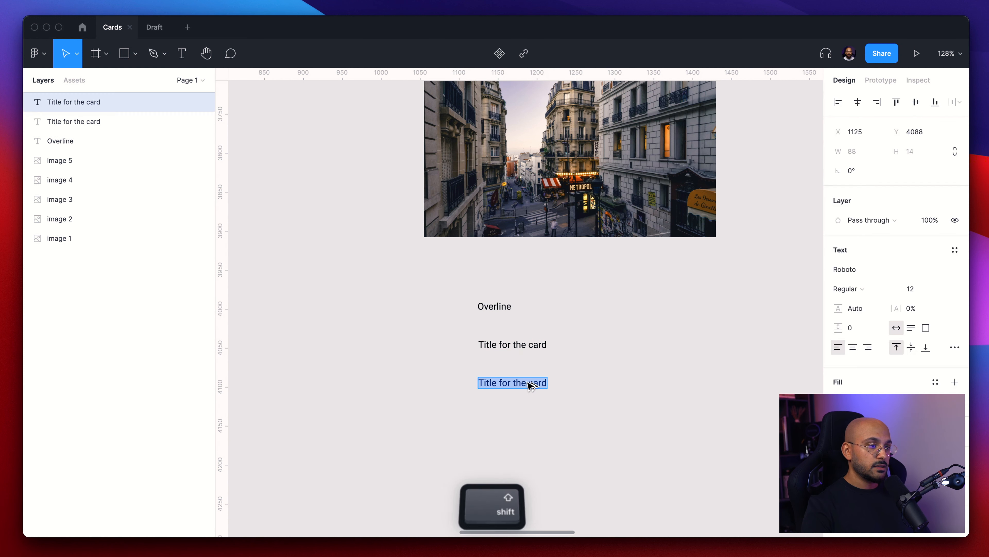
type("Some body tex")
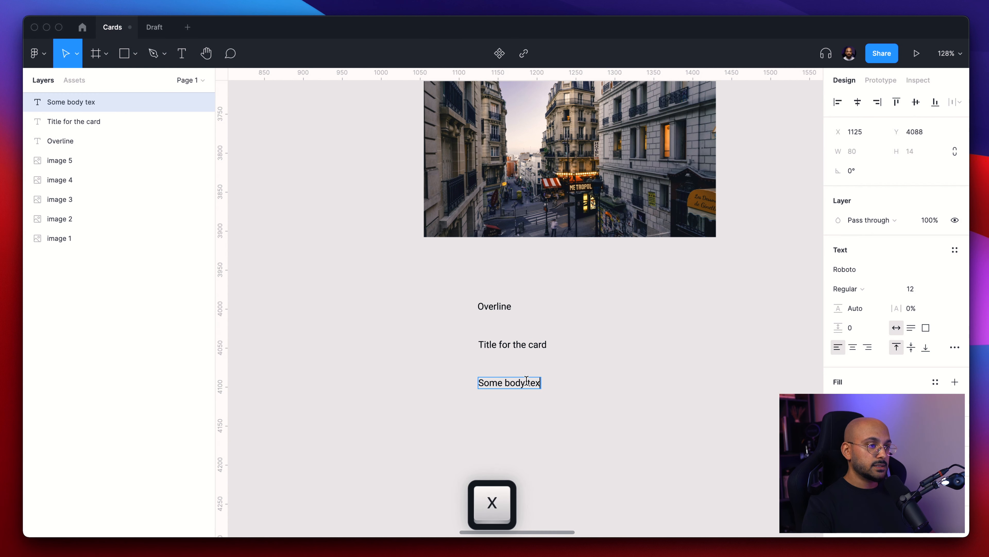
type("t. Let's make this a cou")
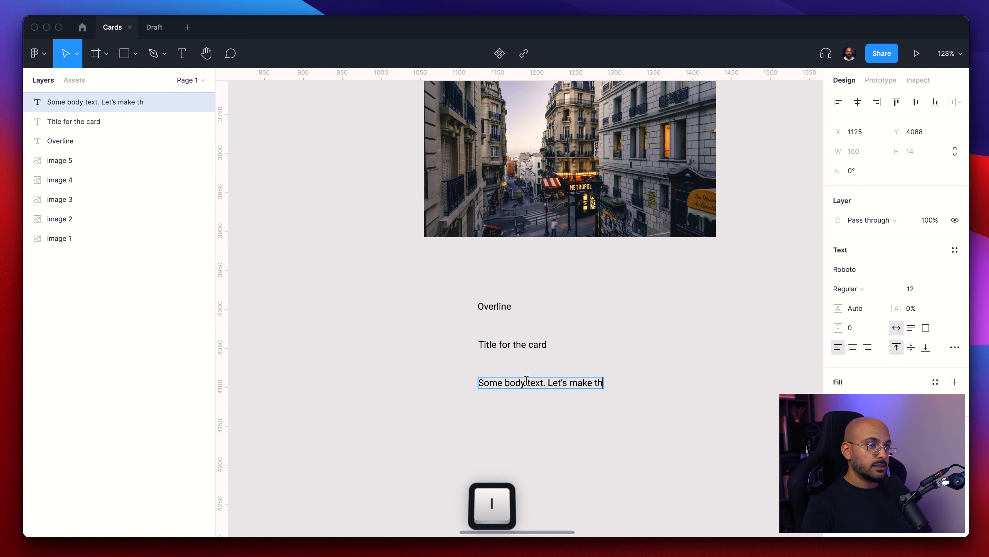
type("ple of row")
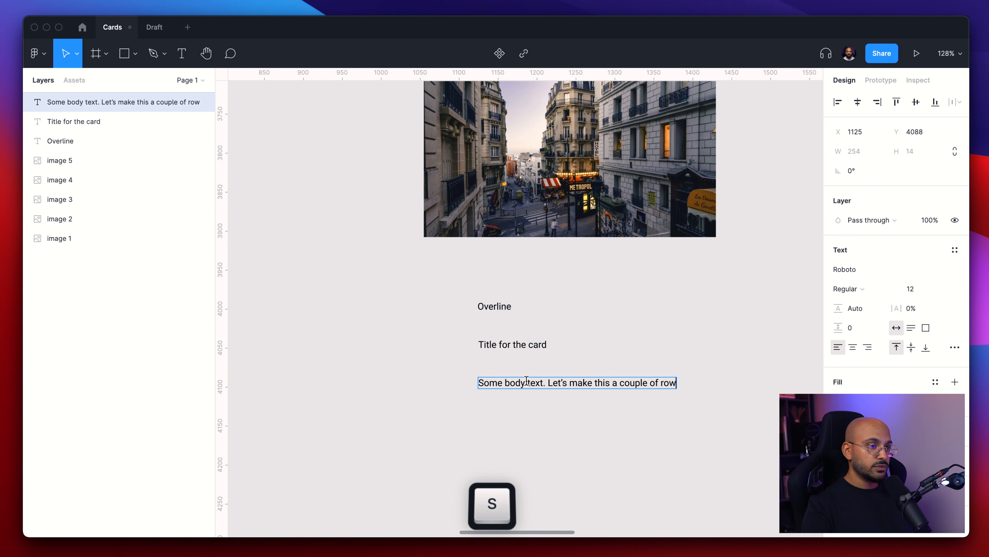
type("s. Perhaps three.")
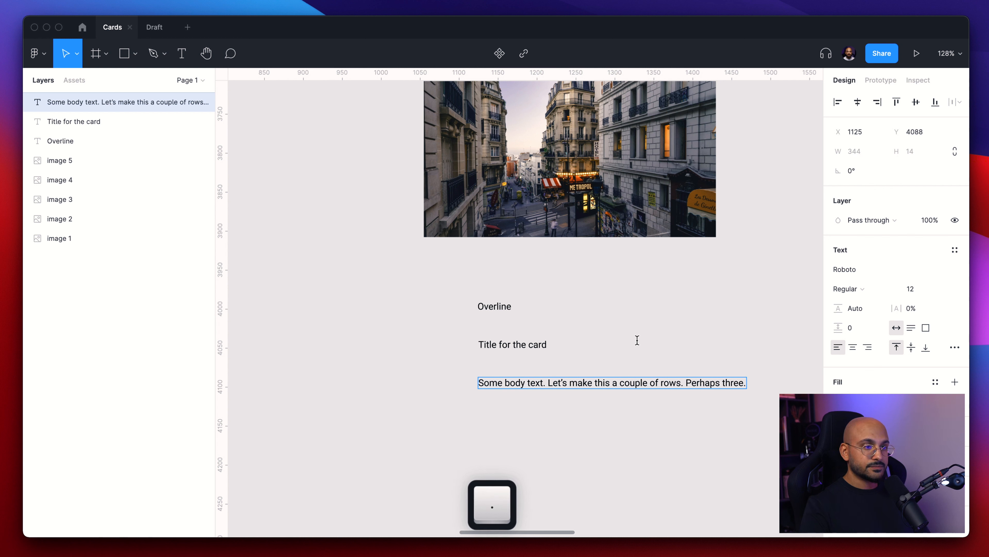
key("Escape")
- Add a text layer reading 'Button' below the body text
left_click(569, 429)
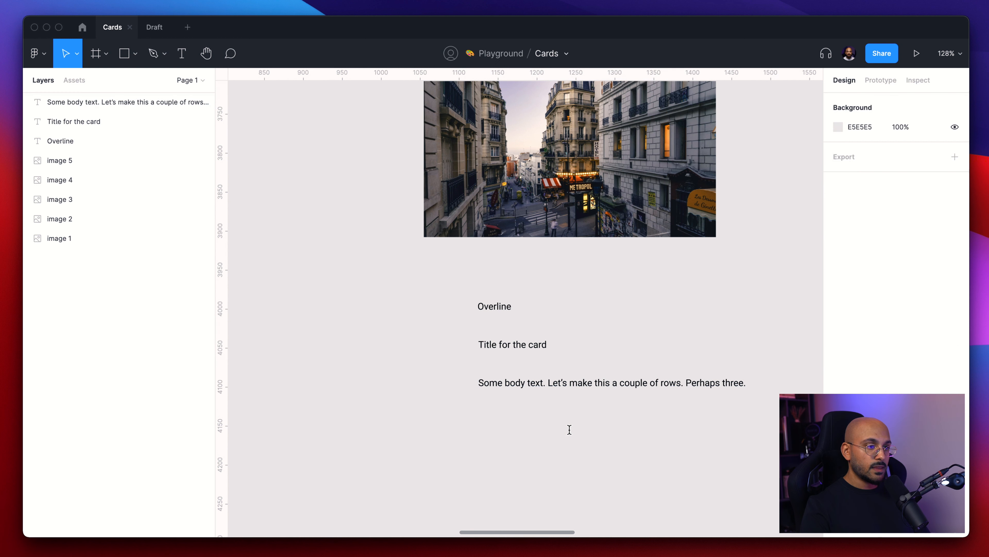
key("t")
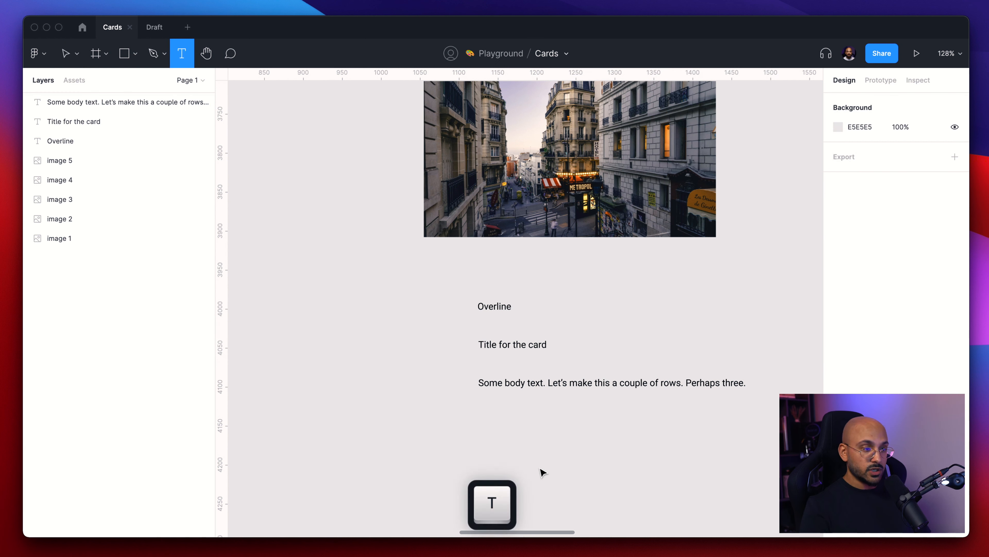
left_click(501, 439)
type("Button")
key("Escape")
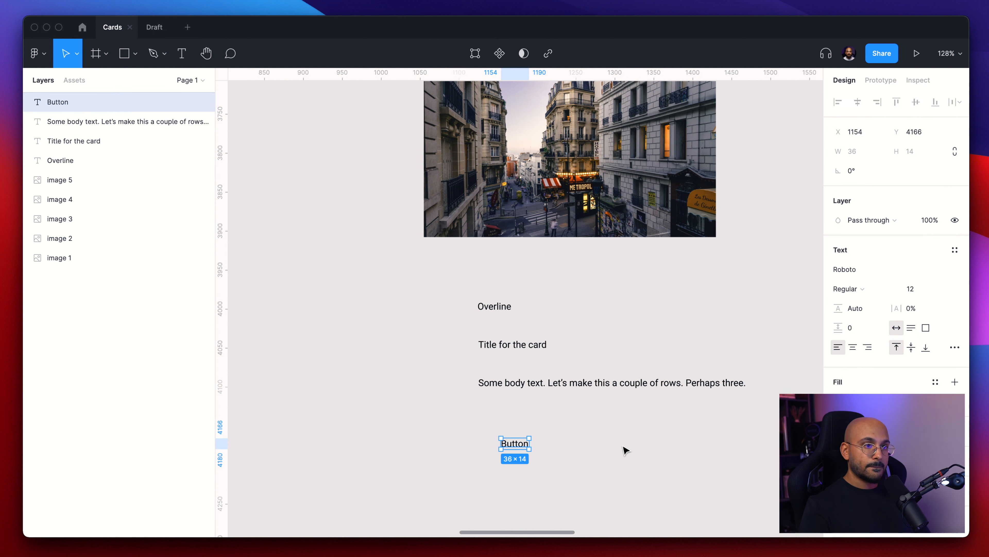
- Select all four text layers and change their font to Proxima Nova
left_click(610, 482)
left_click_drag(609, 478, 467, 280)
left_click(957, 270)
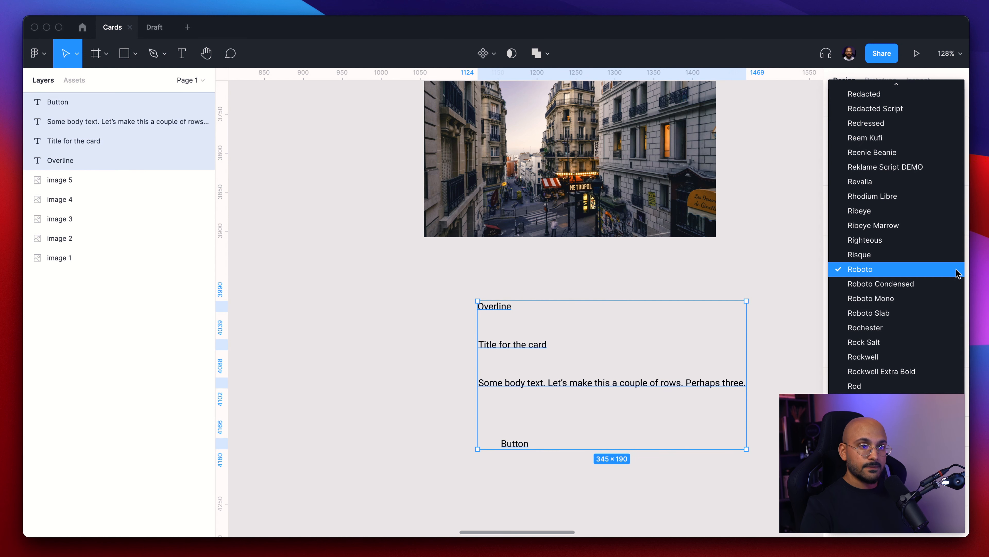
type("proxima")
key("Return")
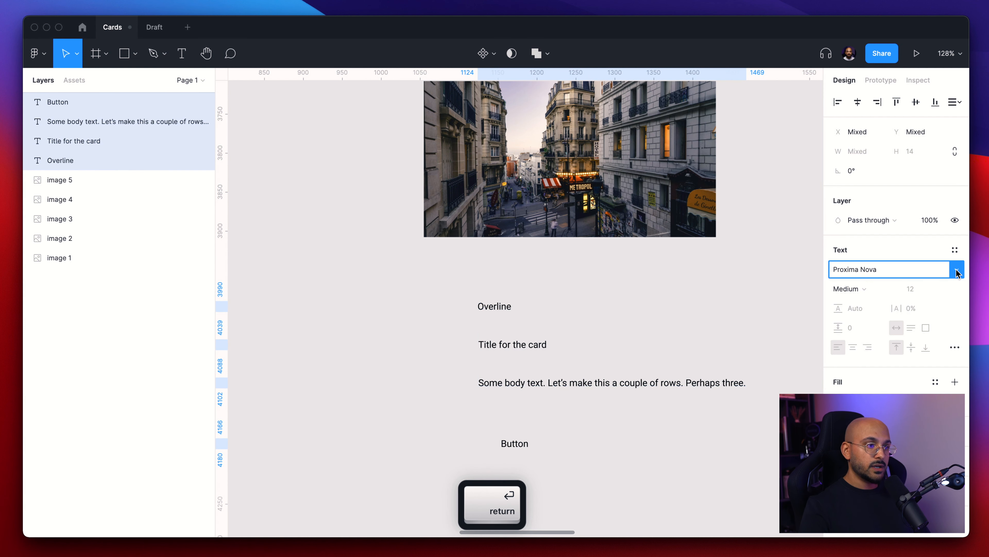
left_click(787, 287)
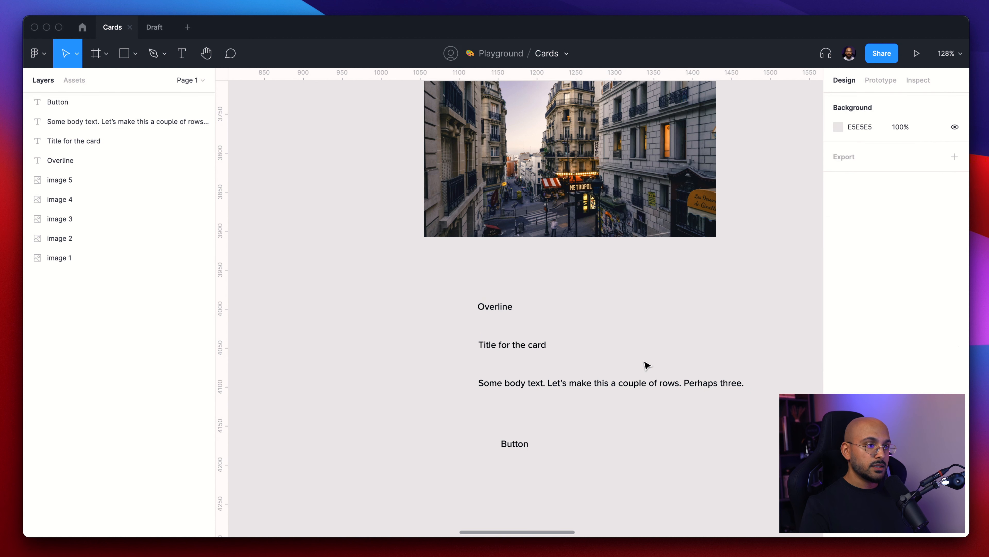
- Set the overline text's font size to 14
left_click(496, 309)
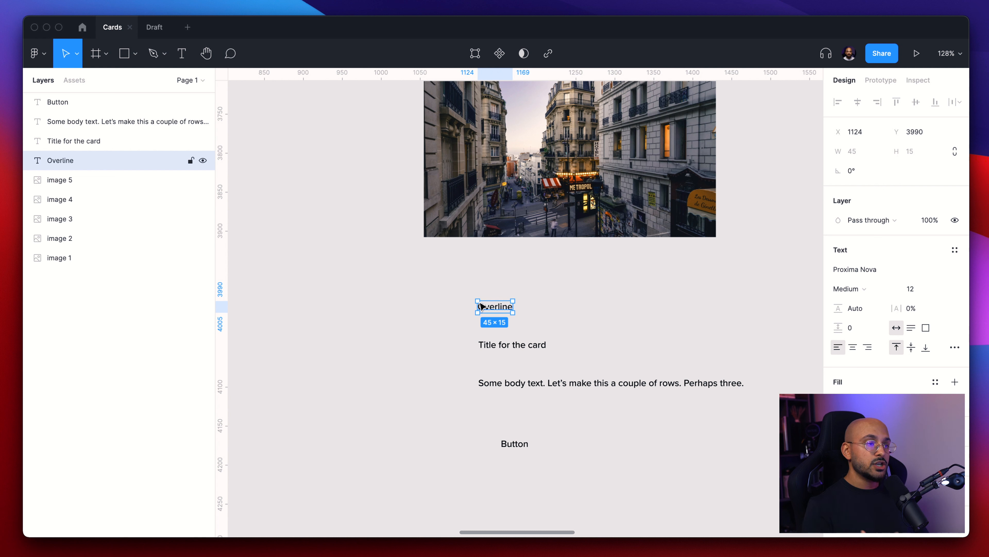
left_click(921, 290)
type("14")
key("Return")
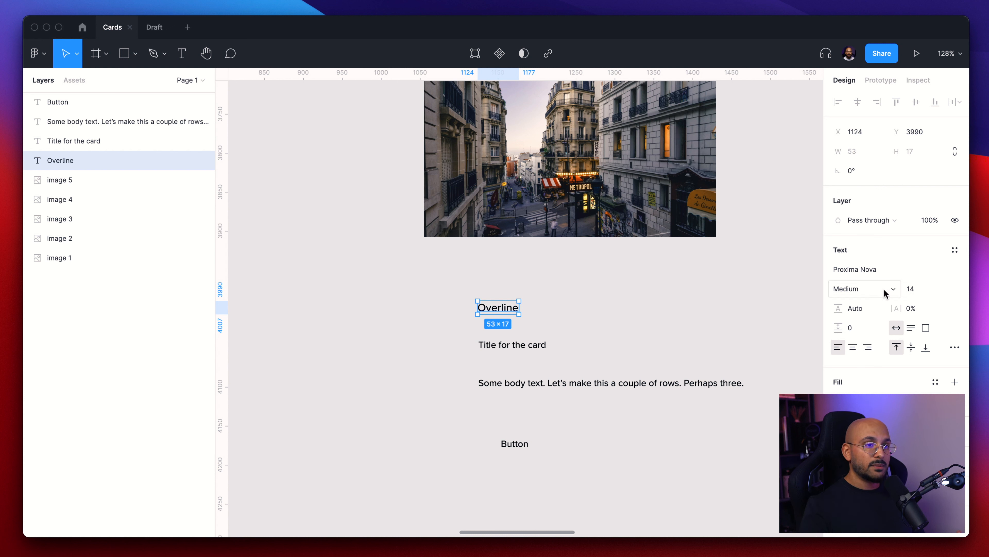
- Open the overline's type details and set its letter case to uppercase
left_click(955, 348)
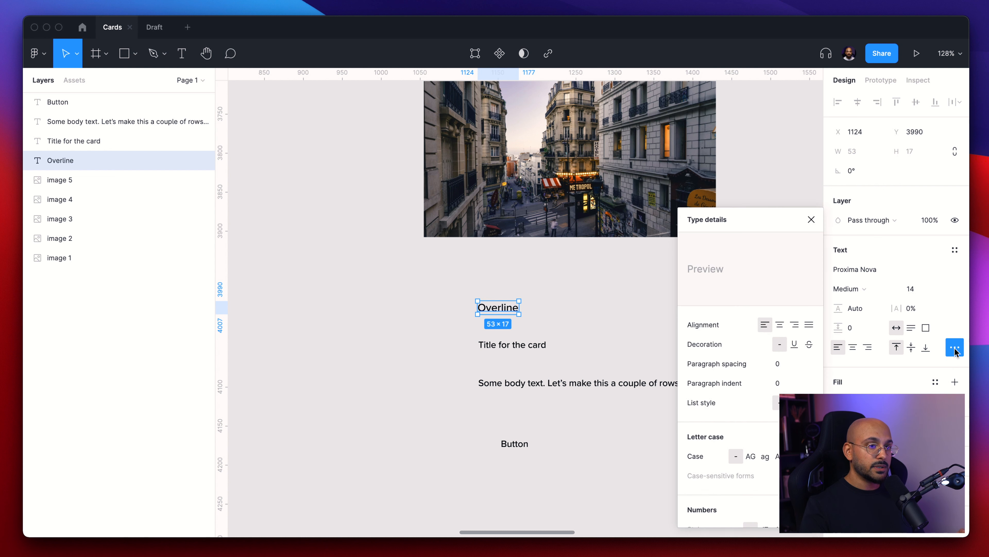
left_click(749, 456)
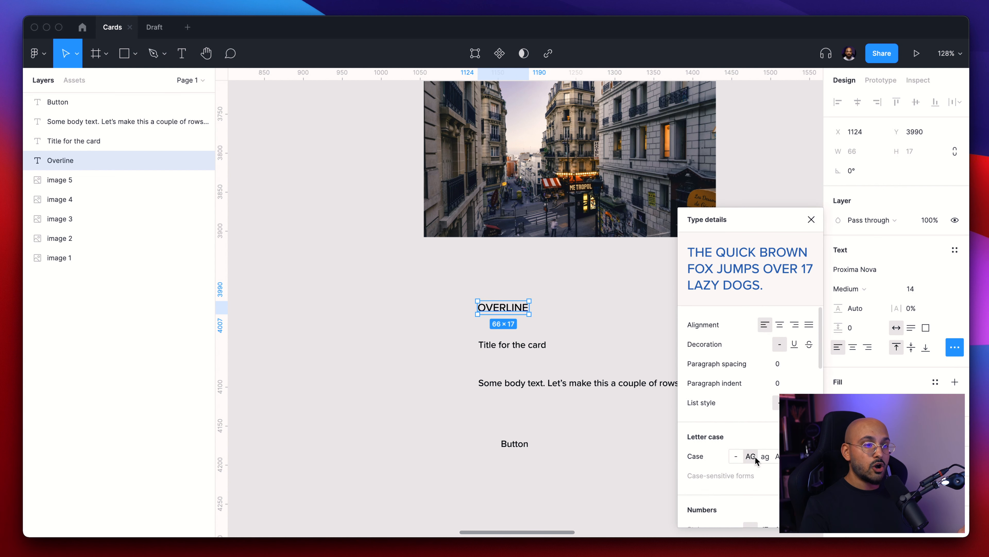
left_click(549, 301)
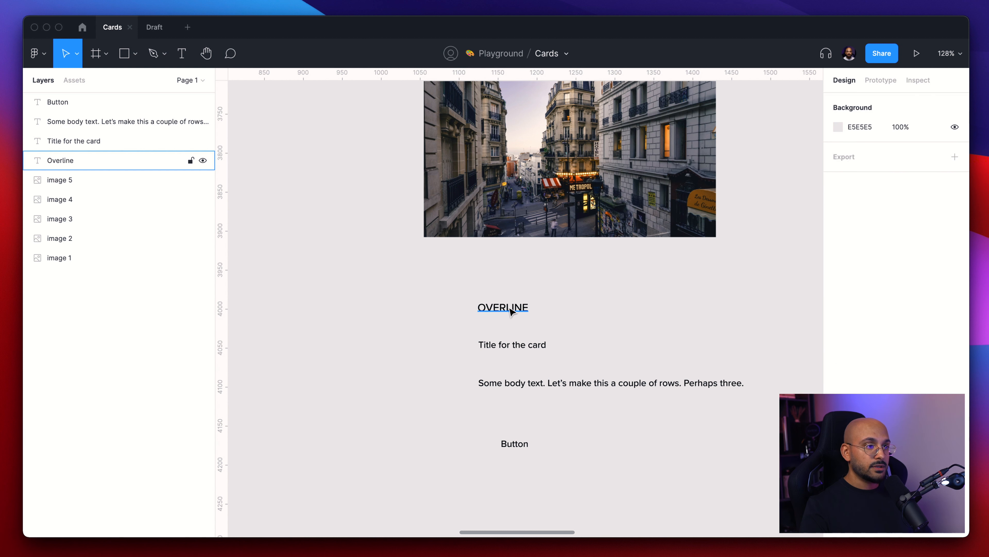
- Increase the overline's letter spacing to 4%
left_click(503, 308)
left_click(915, 308)
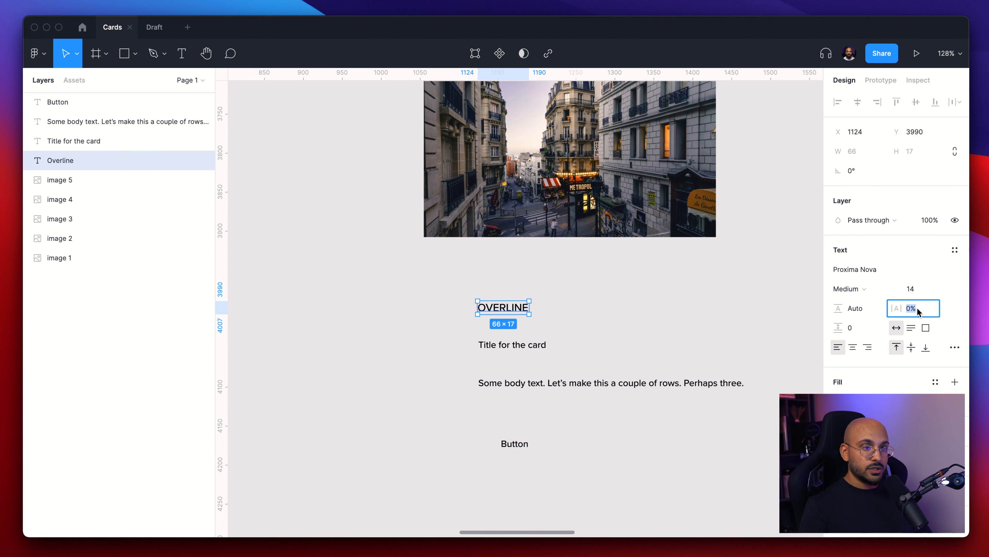
key("Up")
key("Up")
key("Up")
key("Up")
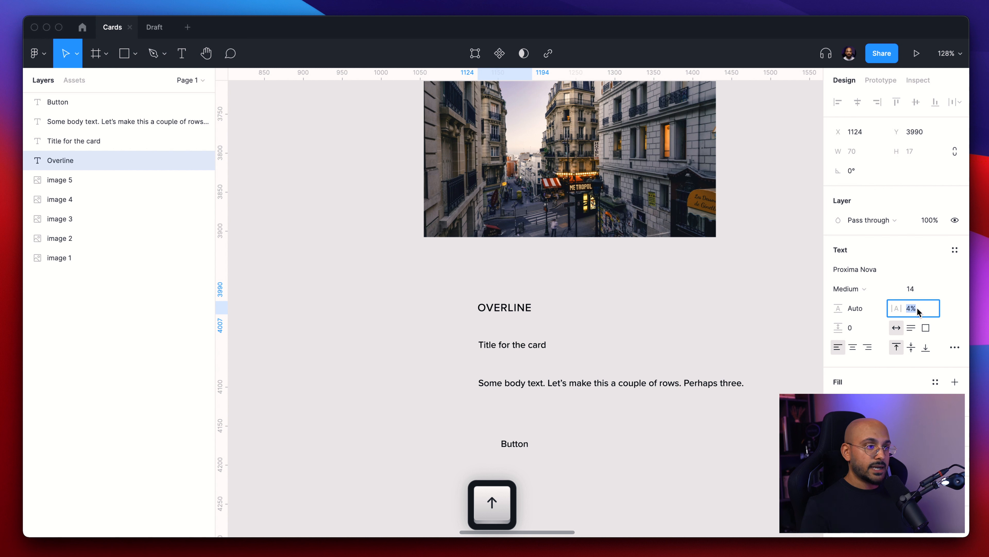
left_click(611, 293)
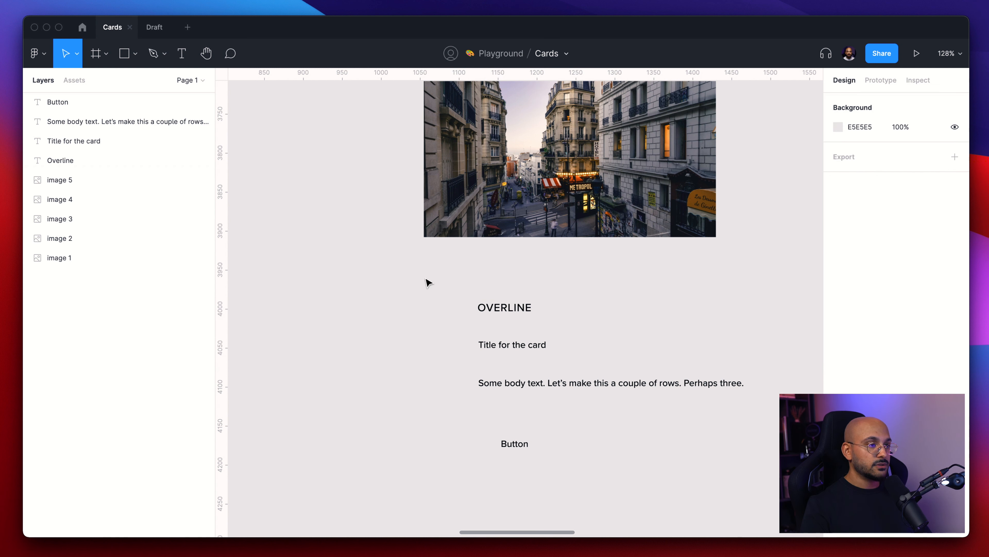
- Move the overline and the title up so they align with the photo's left edge
left_click_drag(502, 310, 448, 272)
key("Escape")
left_click_drag(501, 344, 451, 303)
- Set the title's font size to 20
left_click(911, 290)
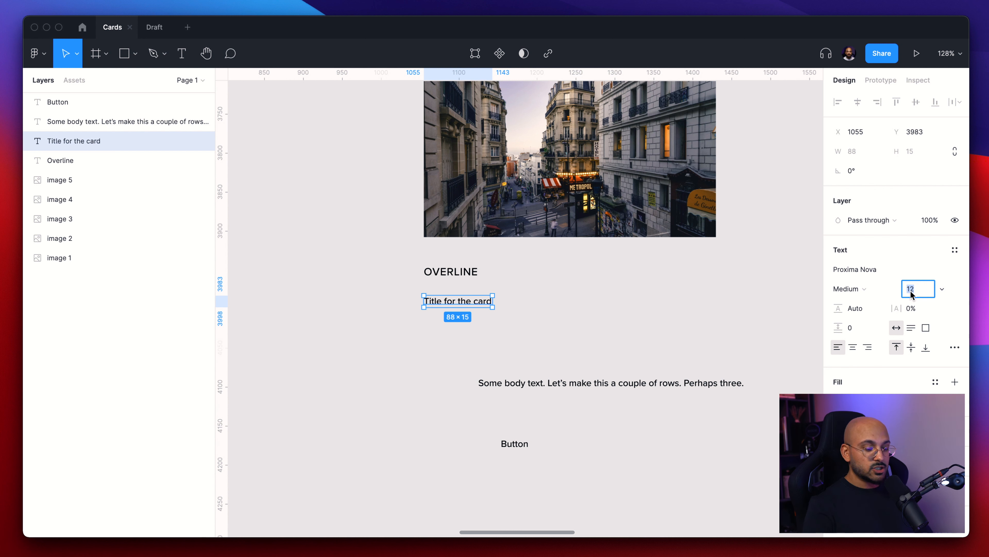
type("20")
key("Return")
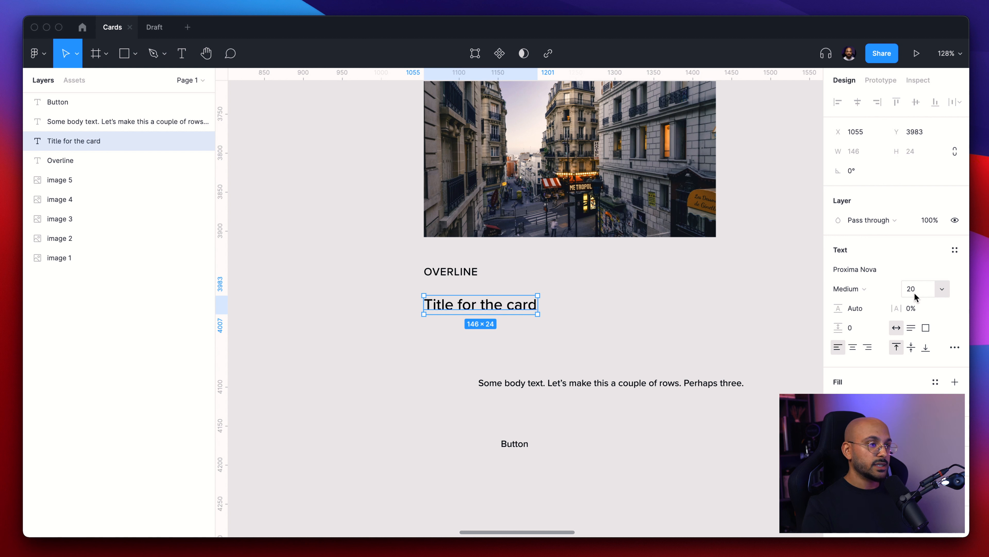
- Move the body text under the title, aligned to the photo's left edge, and set its font size to 16
left_click(711, 301)
left_click_drag(580, 385, 526, 345)
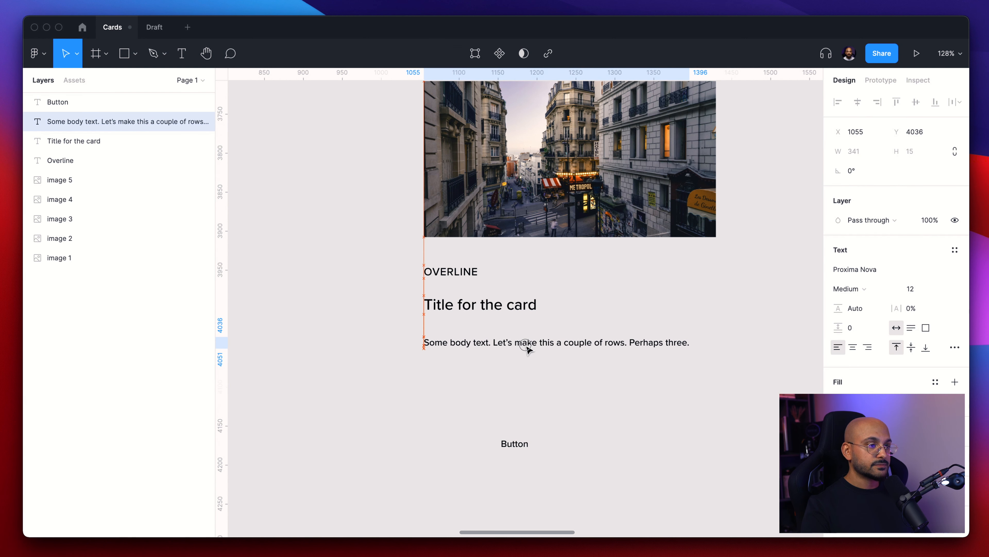
left_click(920, 289)
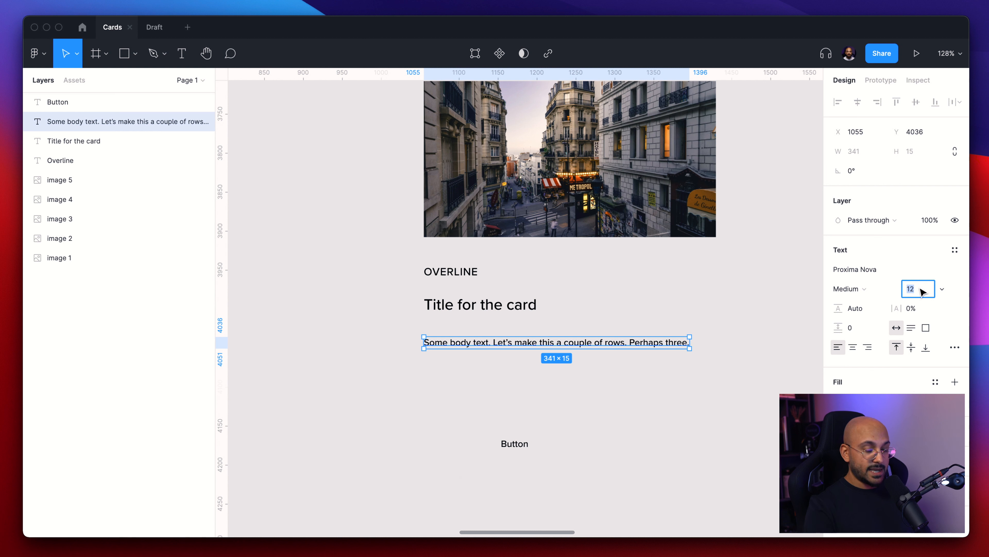
type("16")
key("Return")
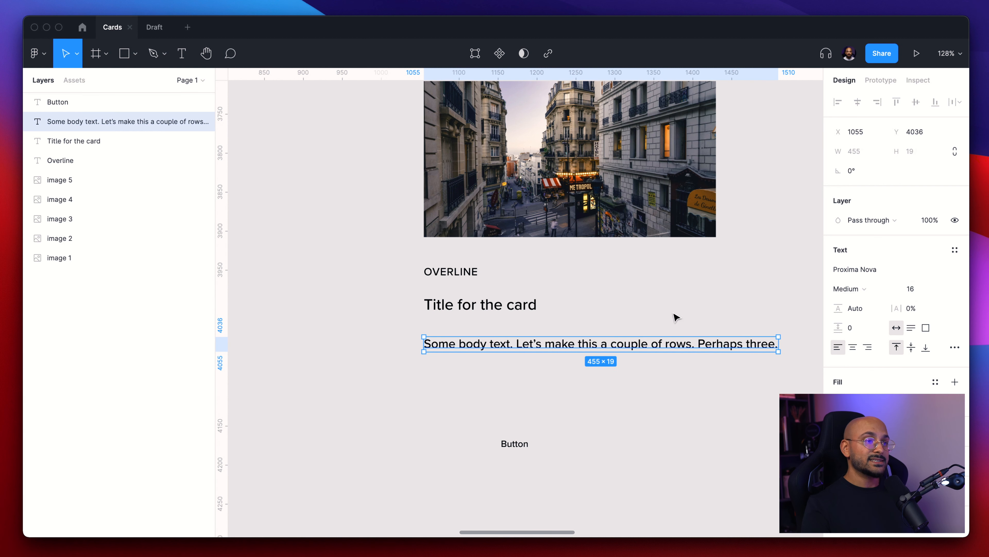
- Compare the text layers' sizes and set the button text's font size to 16
left_click(668, 327)
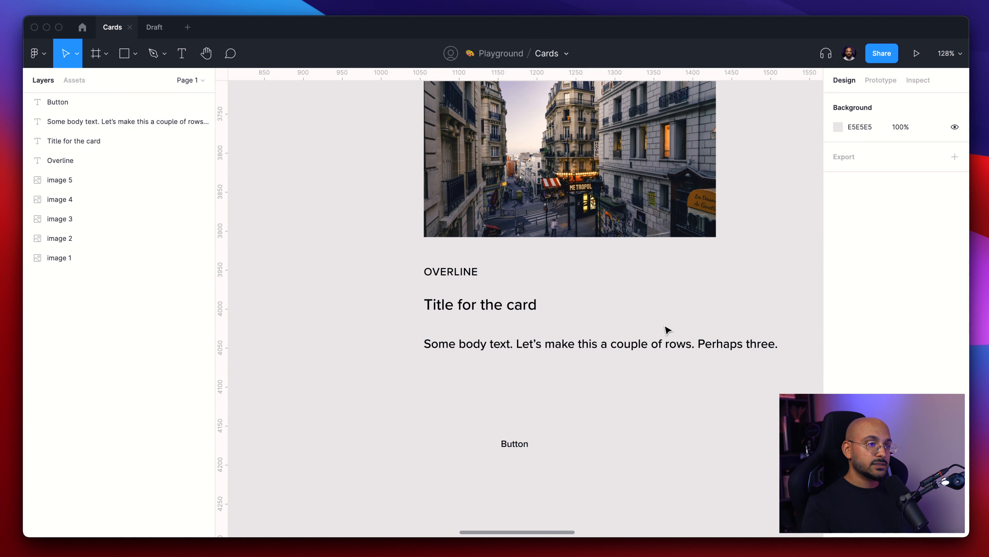
left_click(477, 276)
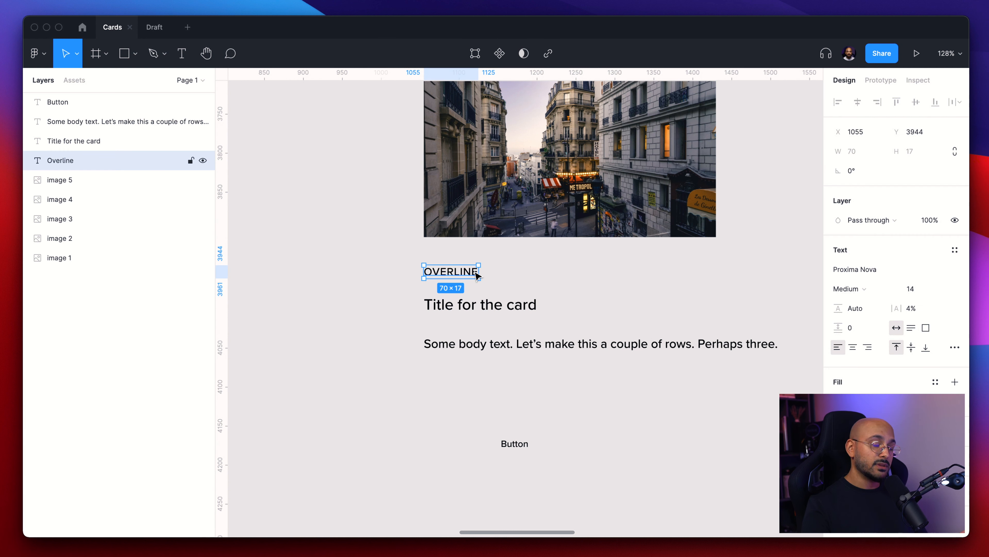
left_click(518, 312)
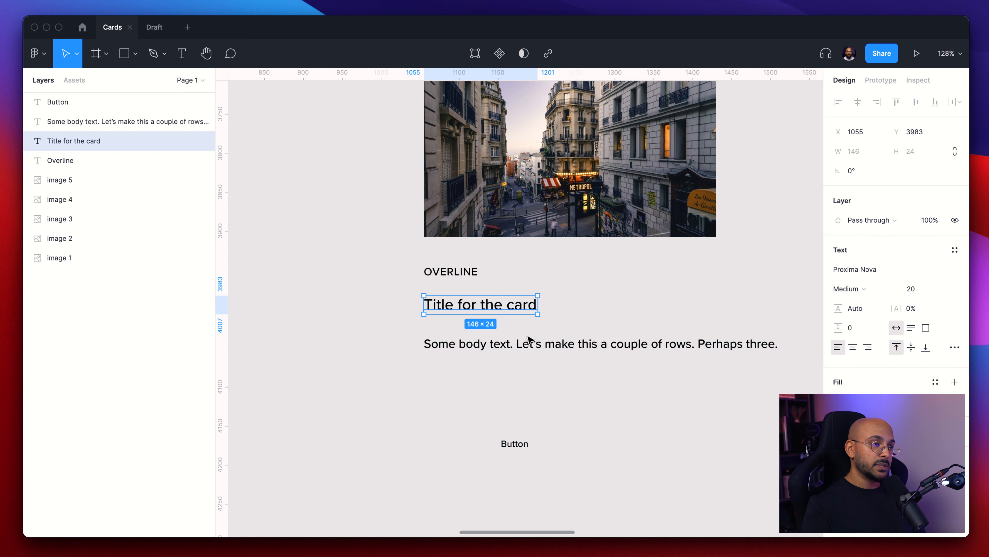
left_click(526, 345)
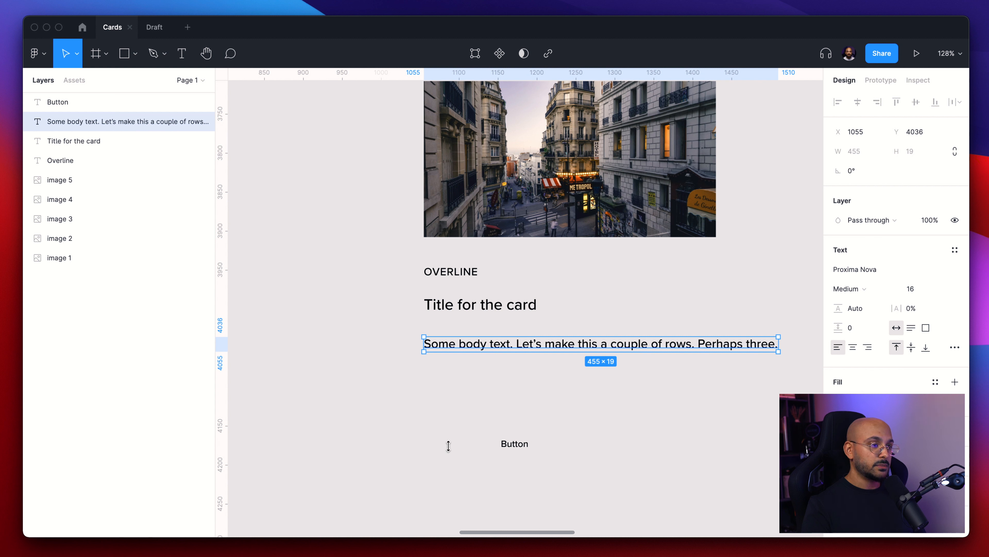
left_click(513, 444)
left_click(909, 289)
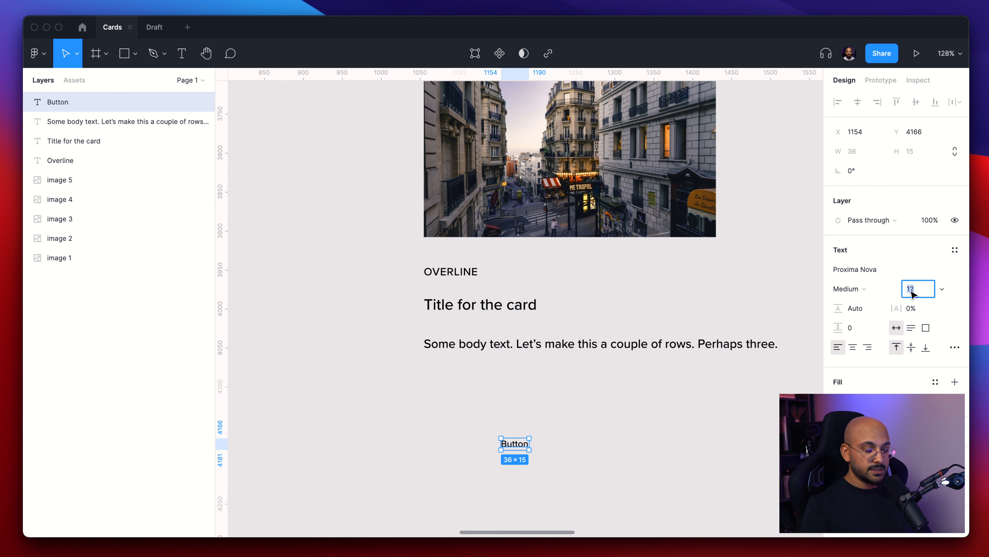
type("16")
key("Return")
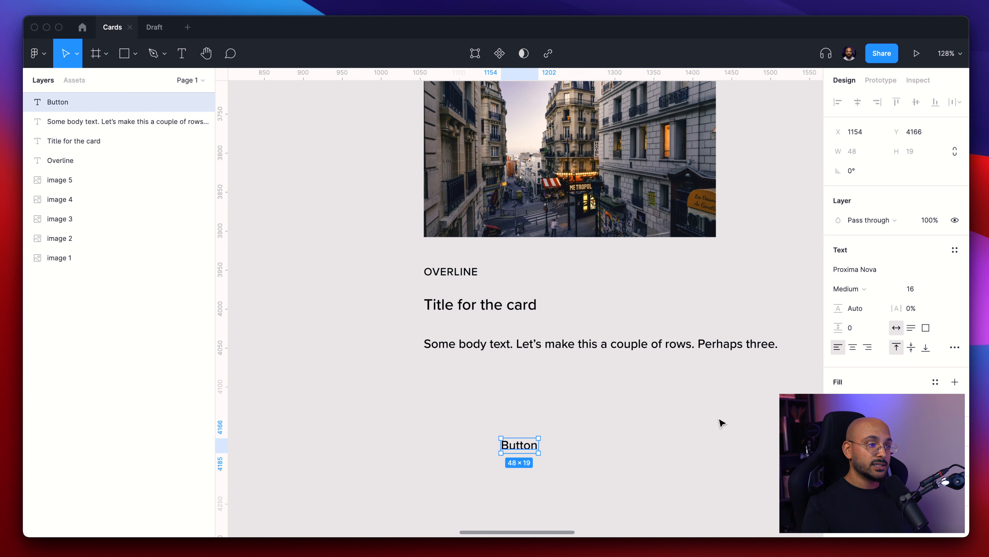
- Move the button text under the body text's right side and wrap it in an auto layout frame
left_click(629, 436)
left_click_drag(513, 444, 658, 397)
key("shift+a")
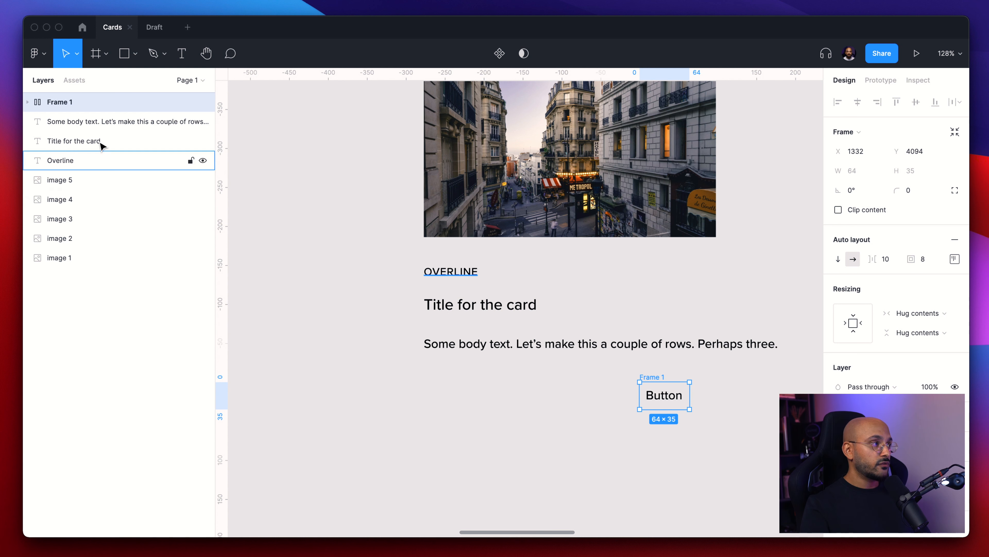
- Rename the new auto layout frame to Button
double_click(60, 102)
type("Button")
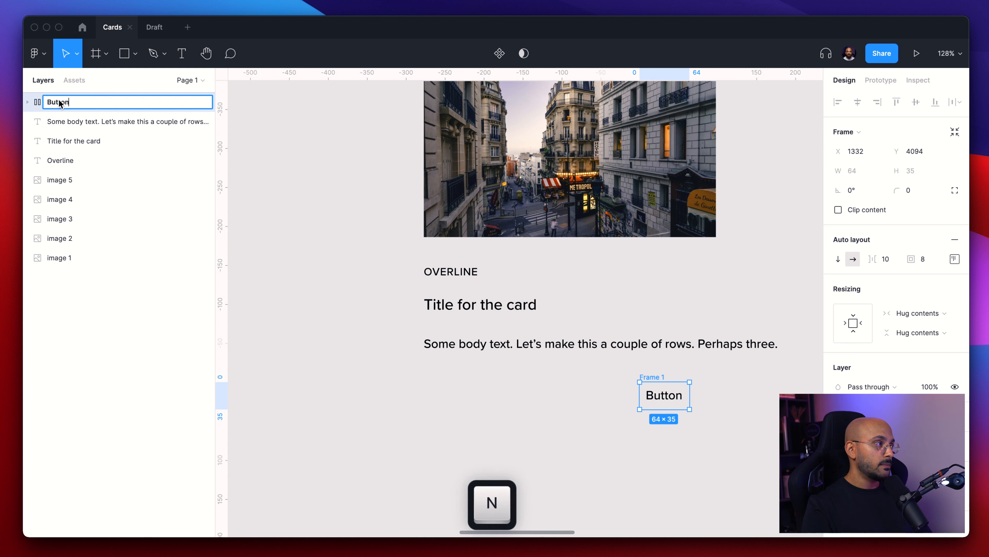
key("Return")
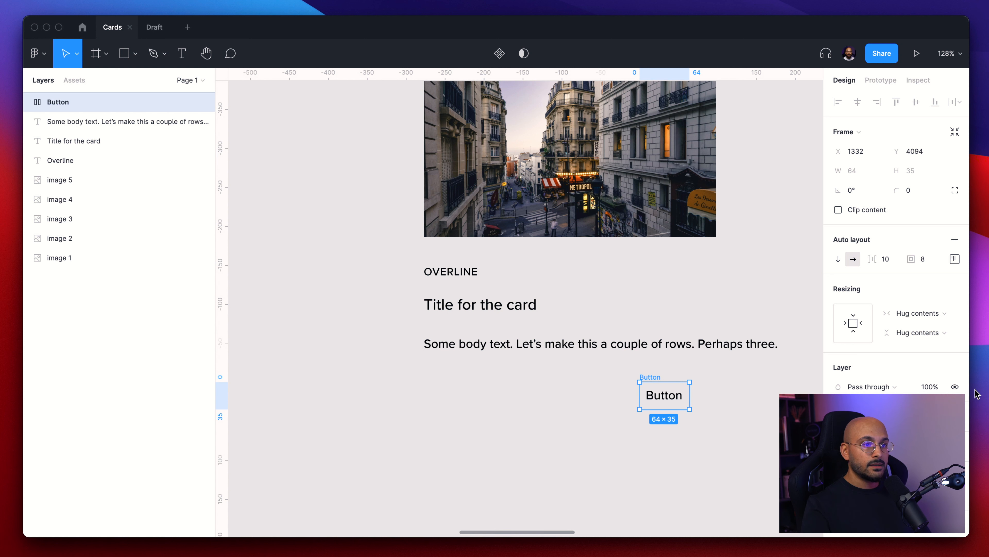
- Fill the Button frame with a purple color style from the team library
left_click(935, 416)
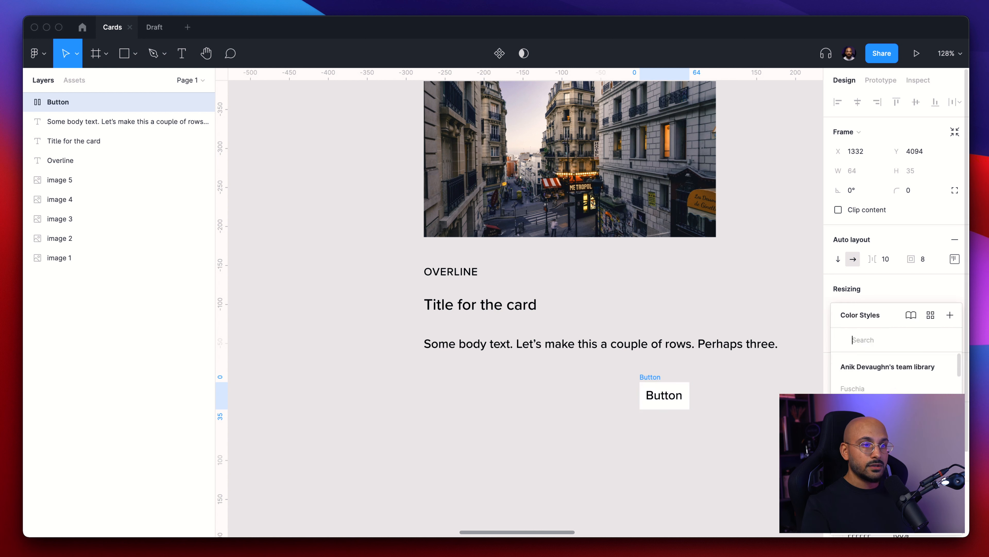
left_click(857, 440)
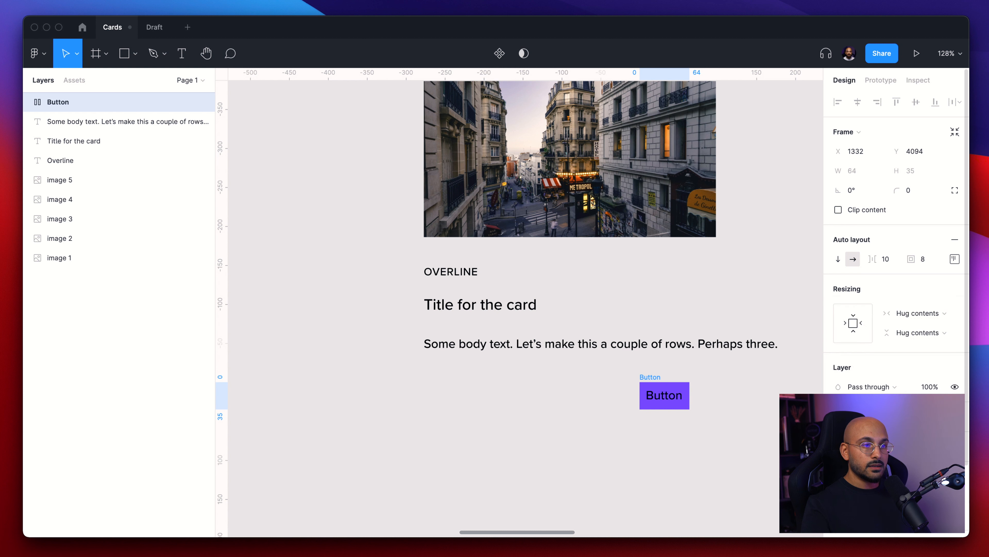
left_click(691, 424)
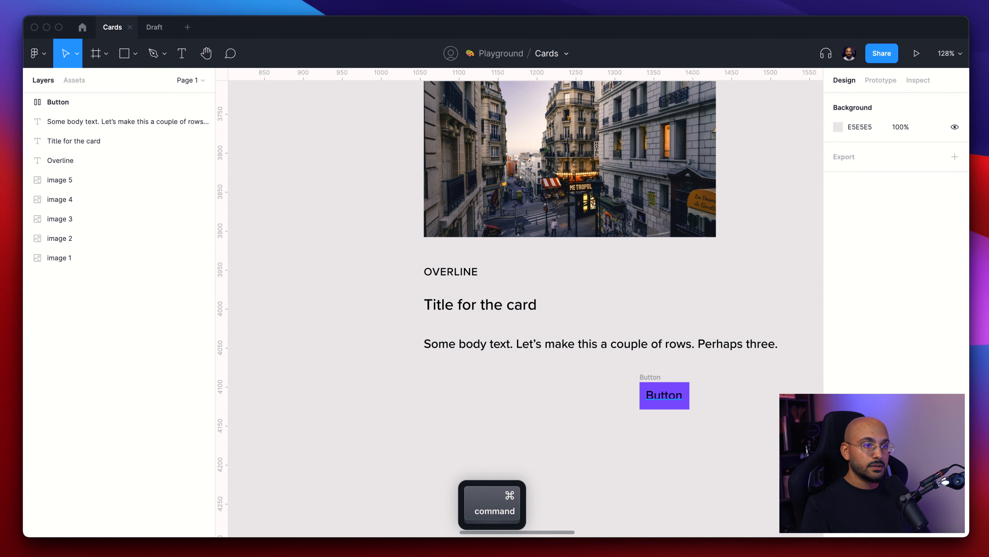
- Make the button label text white
left_click(665, 396, "super")
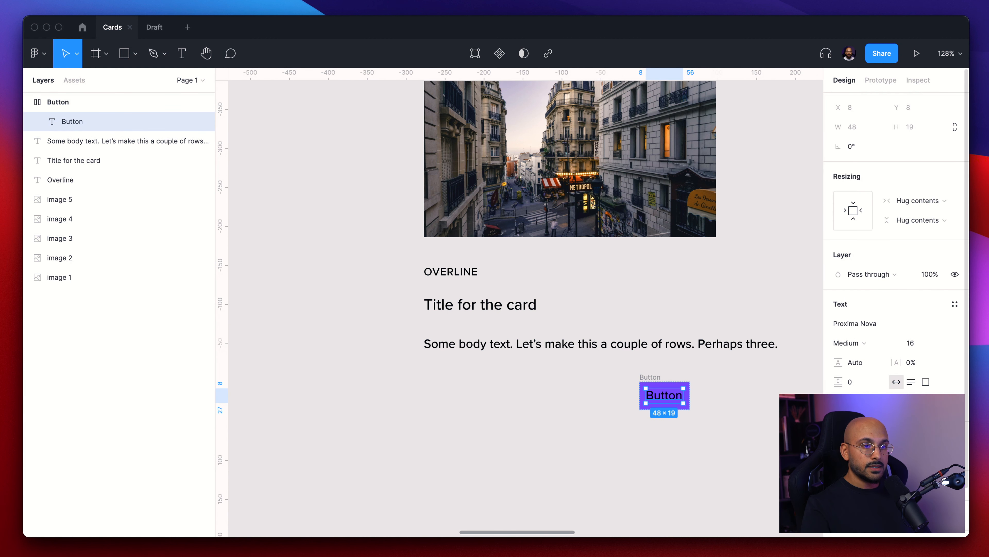
key("f")
key("Return")
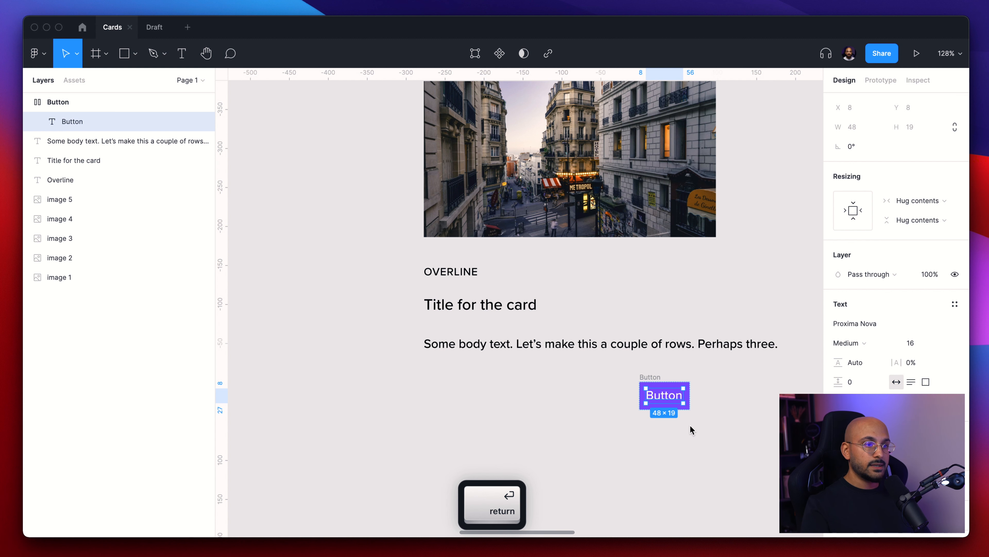
left_click(732, 424)
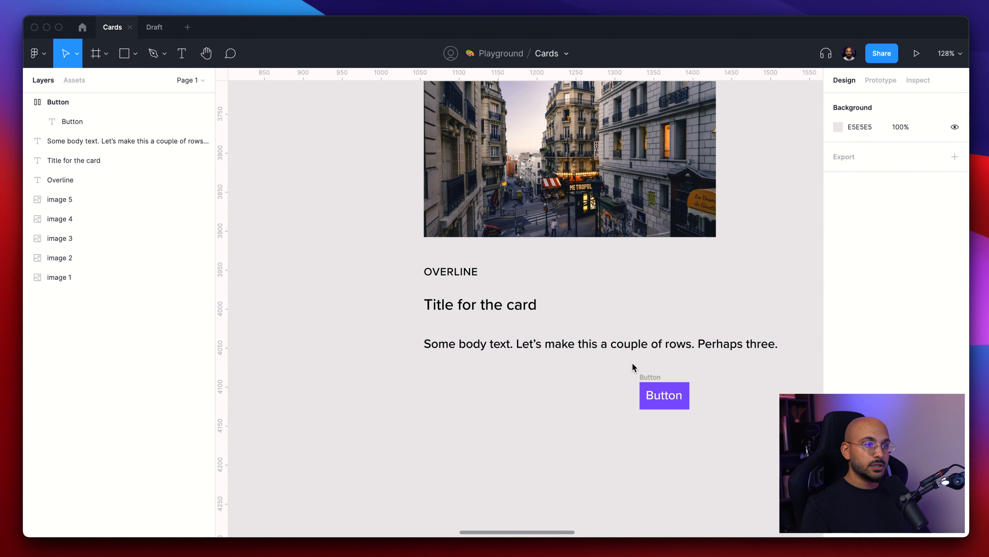
- Set the Button frame's padding to 12 at top and bottom and 16 at left and right
left_click(647, 376)
left_click(954, 259)
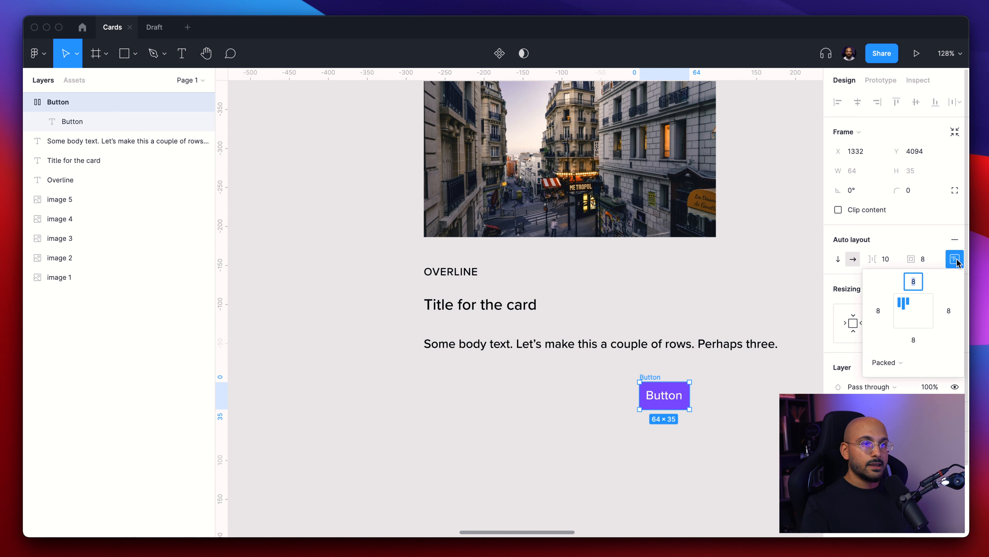
type("12")
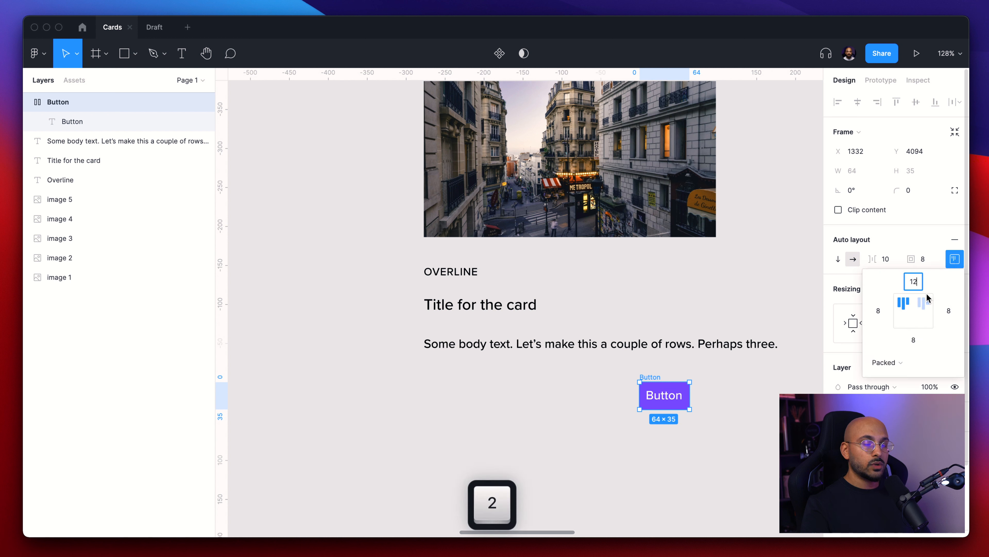
key("Tab")
type("12")
key("Tab")
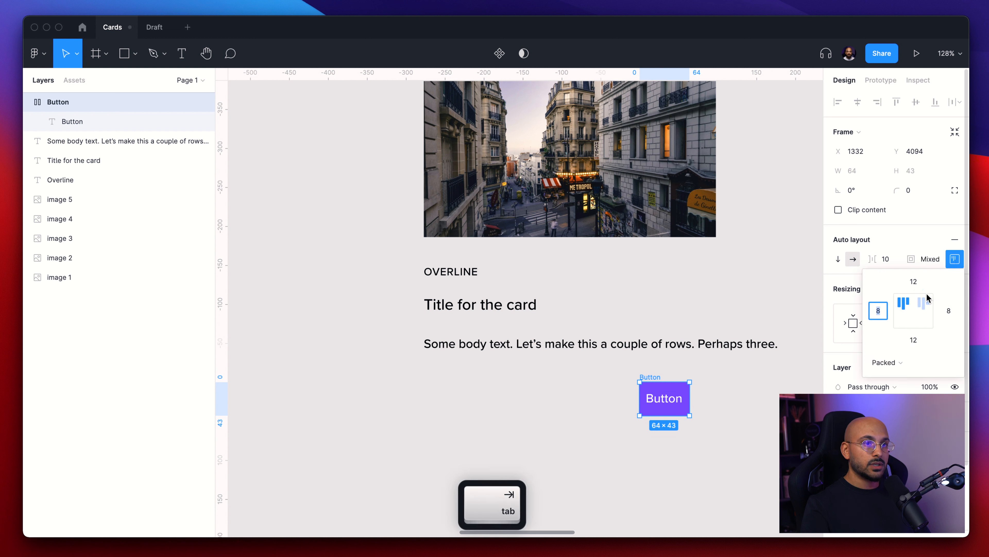
left_click(925, 284)
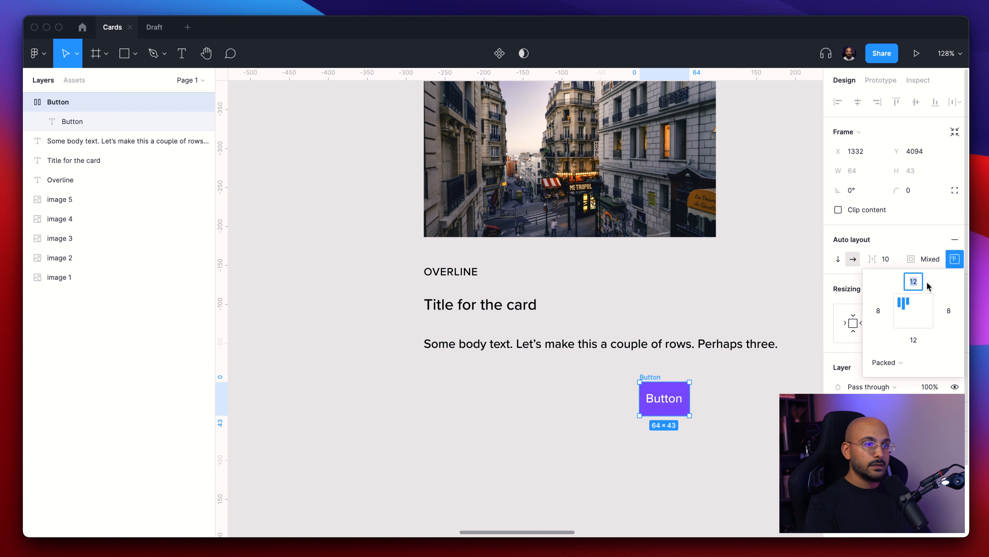
left_click(880, 311)
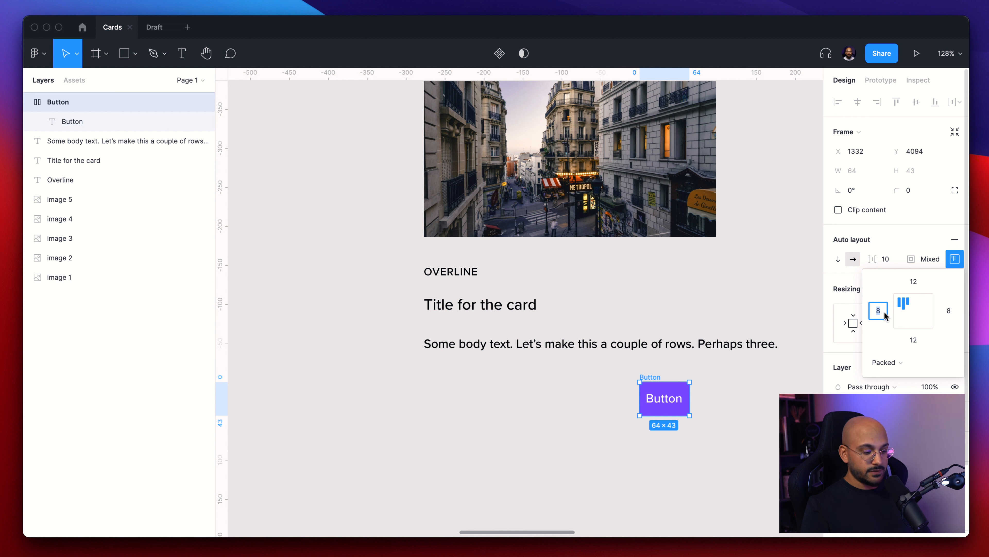
type("16")
key("Tab")
key("Tab")
type("16")
key("Tab")
left_click(662, 376)
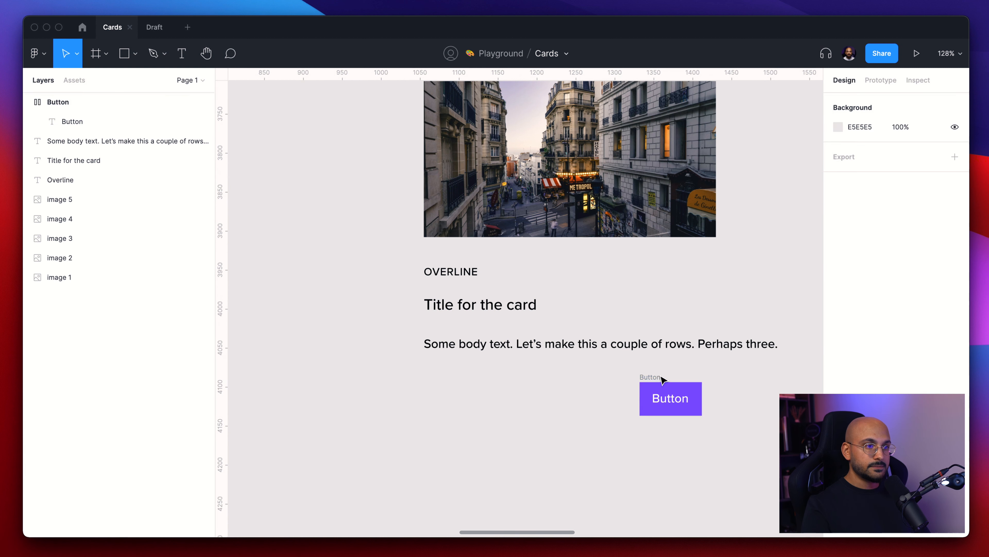
- Set the Button frame's corner radius to 4
left_click(646, 377)
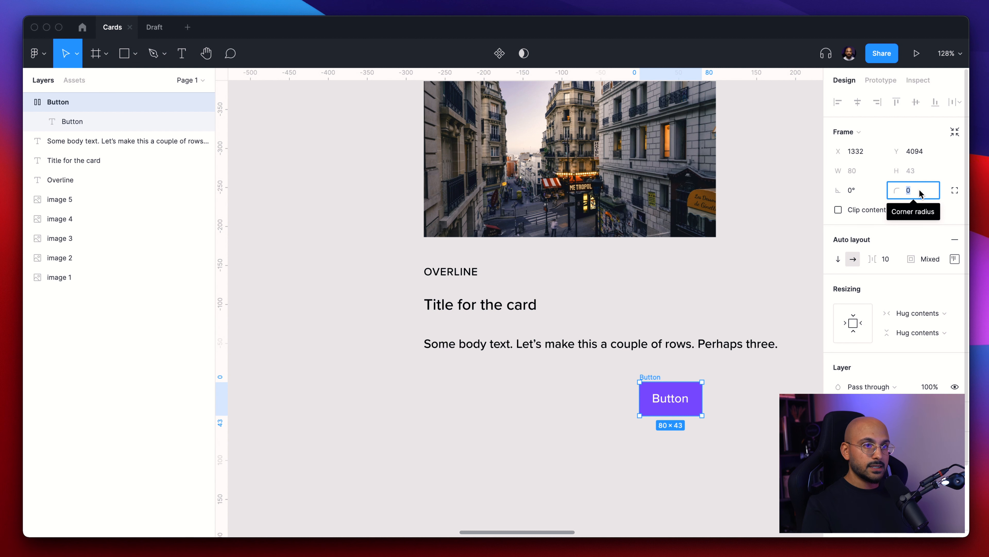
type("4")
key("Return")
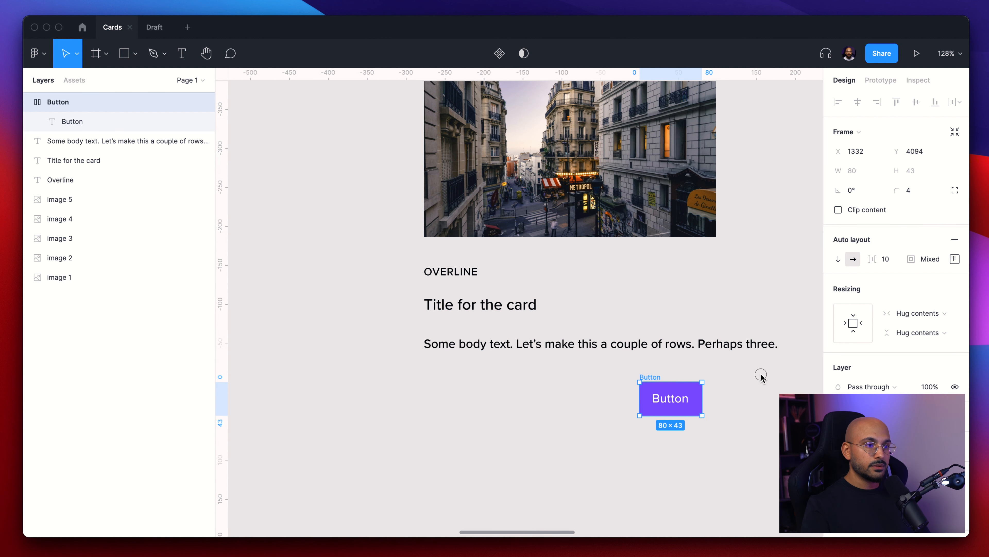
- Move the button to the left of the card and convert it into a component
left_click(762, 376)
scroll(762, 376, "down", 2)
left_click_drag(673, 375, 407, 240)
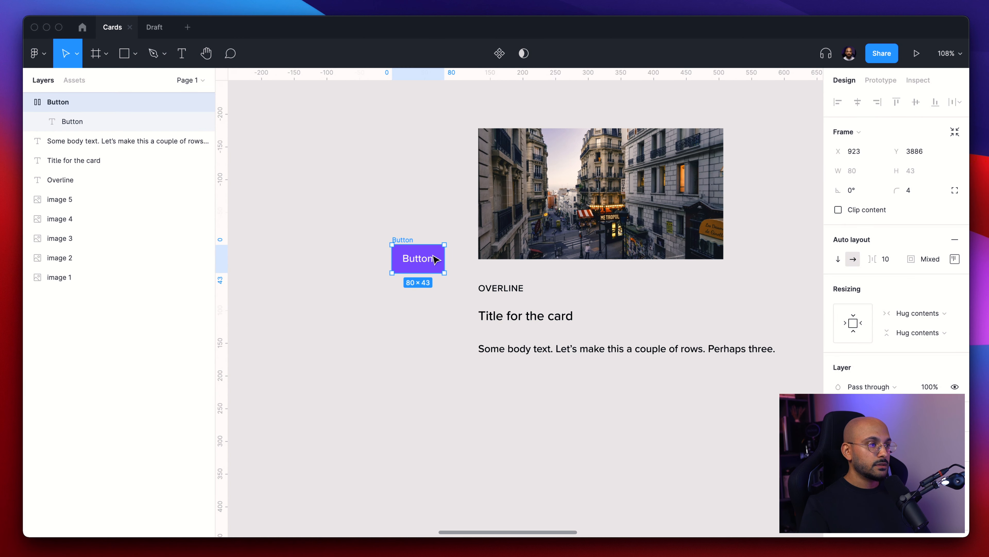
key("super+alt+k")
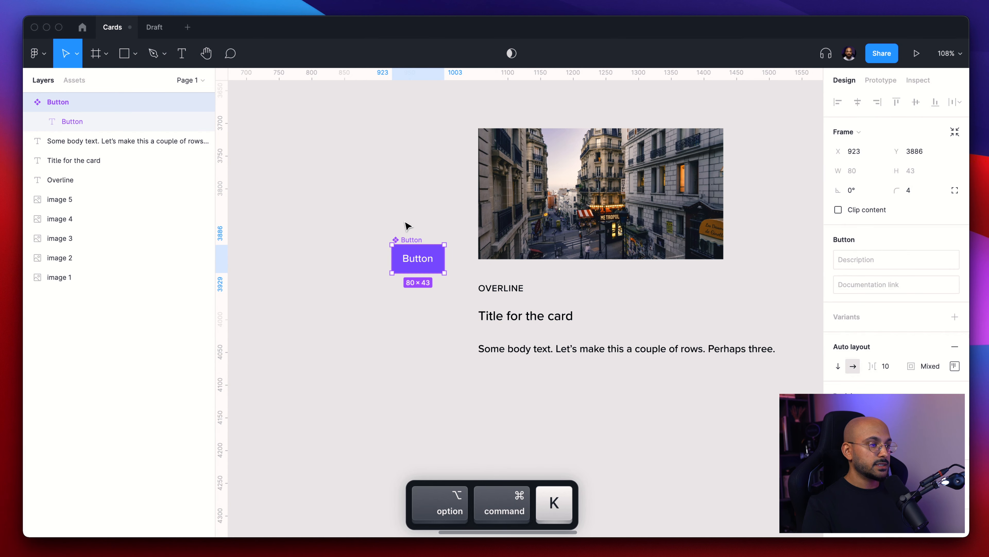
left_click(412, 225)
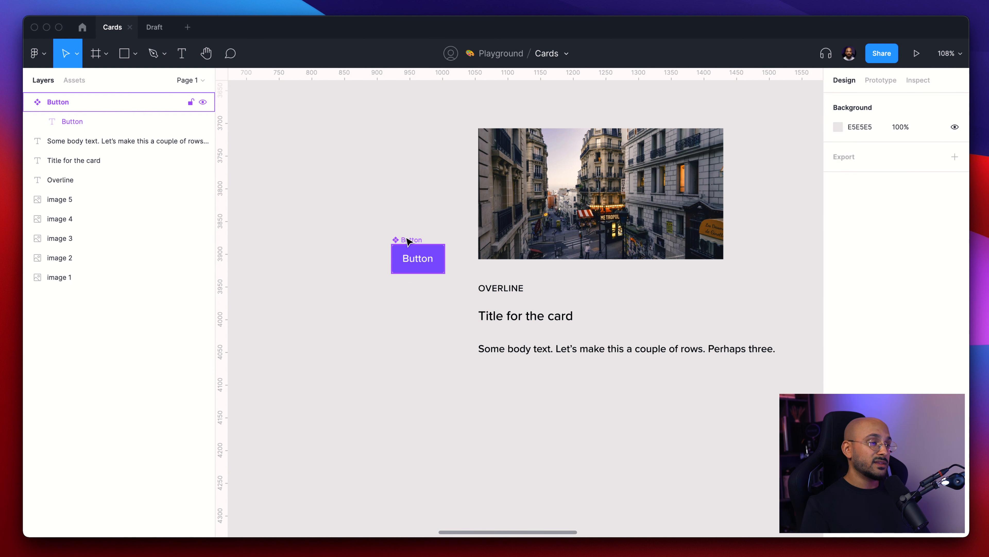
left_click_drag(410, 241, 346, 197)
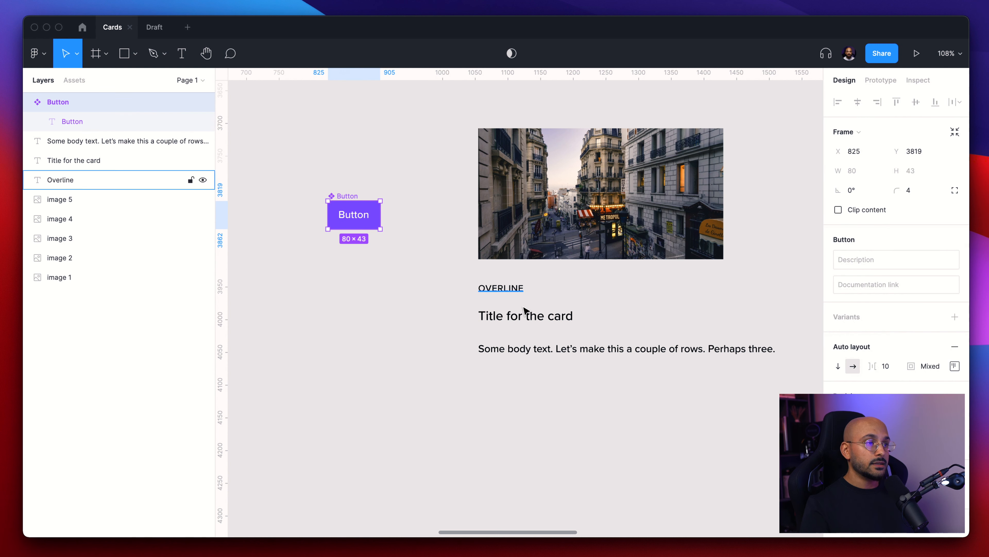
- Set the card title's font weight to Bold
left_click(510, 289)
left_click(541, 317)
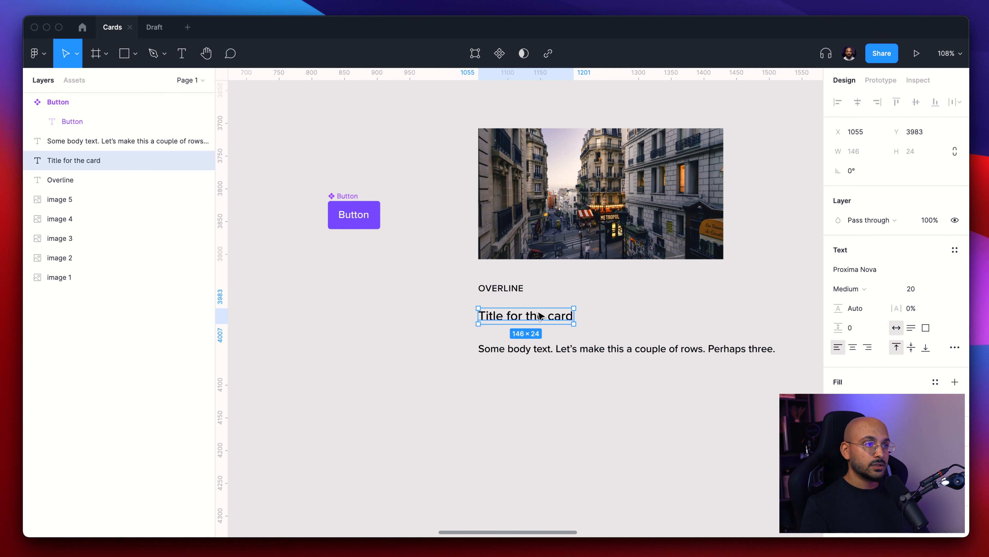
left_click(503, 284)
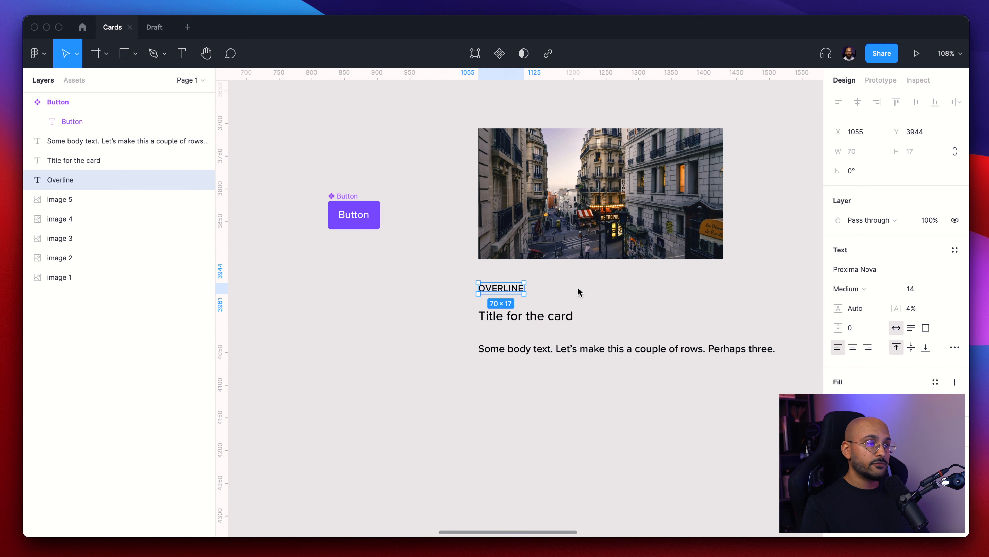
left_click(566, 313)
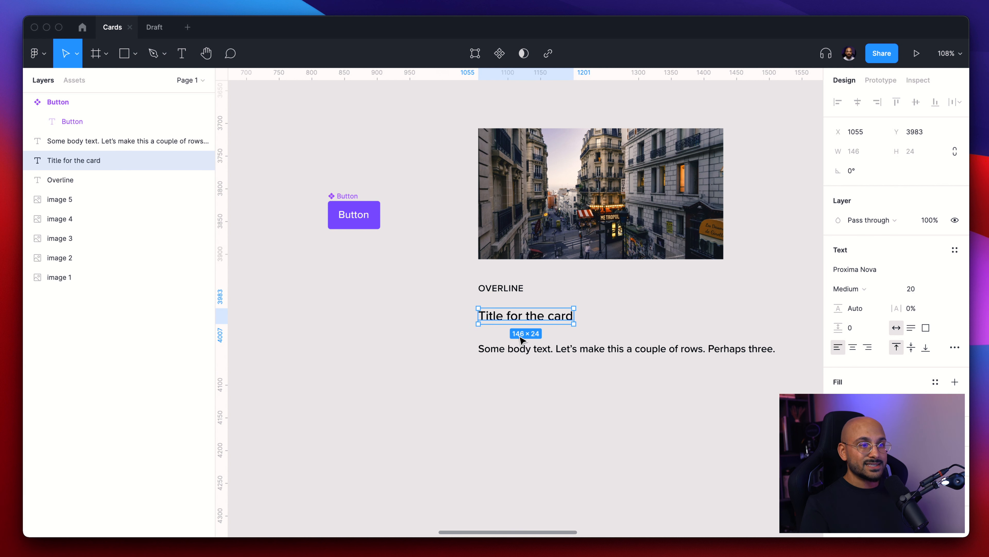
left_click(855, 289)
left_click(878, 343)
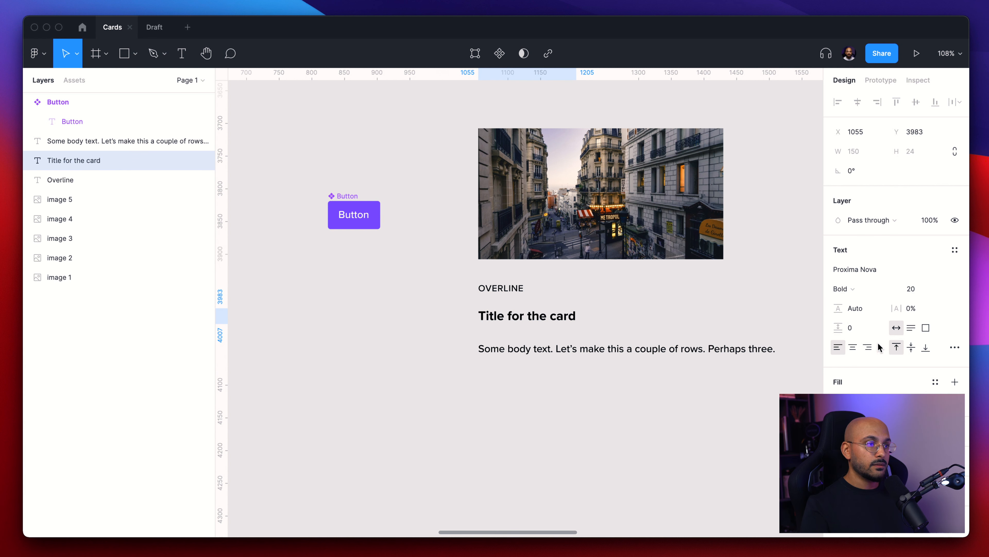
- Move the title up closer to the overline
left_click(554, 298)
left_click_drag(538, 317, 539, 308)
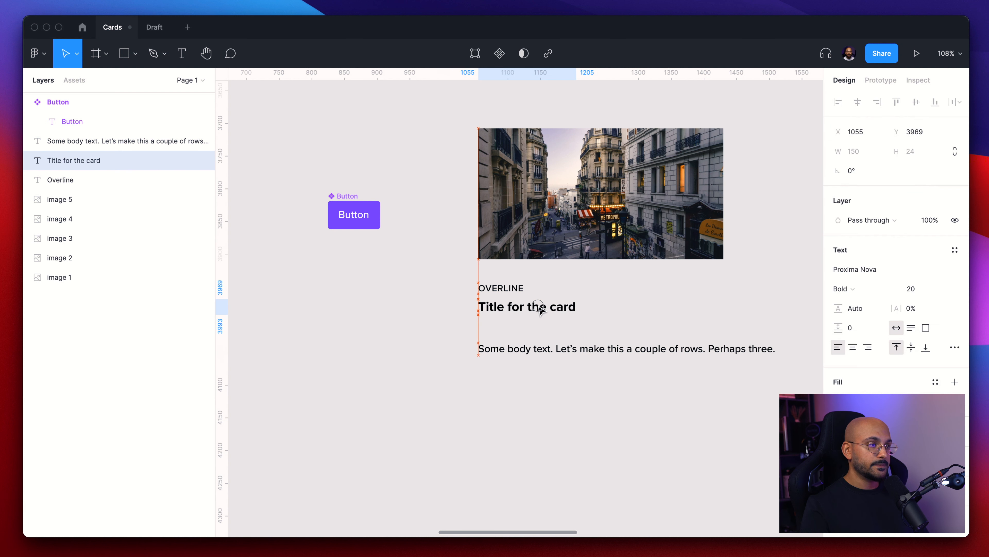
left_click(590, 331)
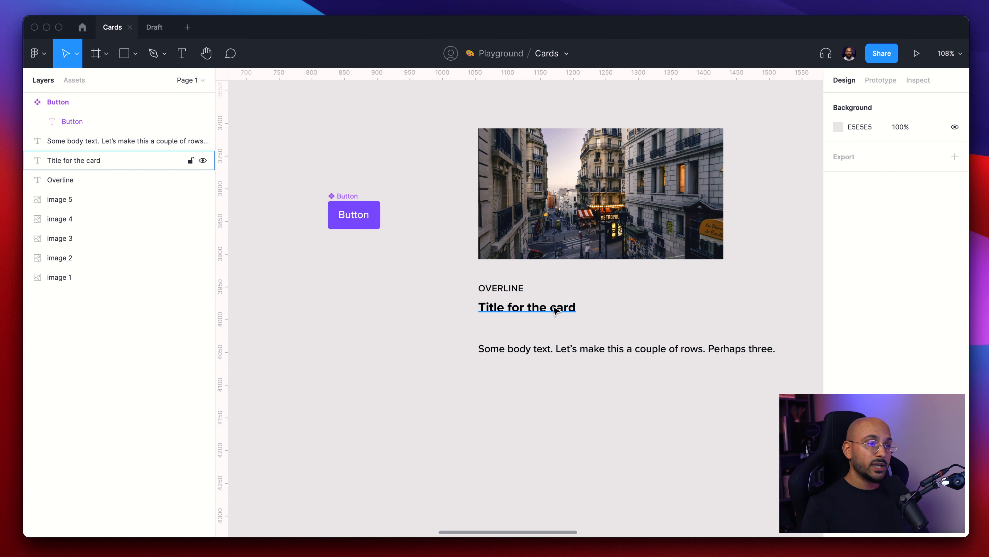
- Set the body text's font weight to Regular
scroll(581, 287, "up", 5)
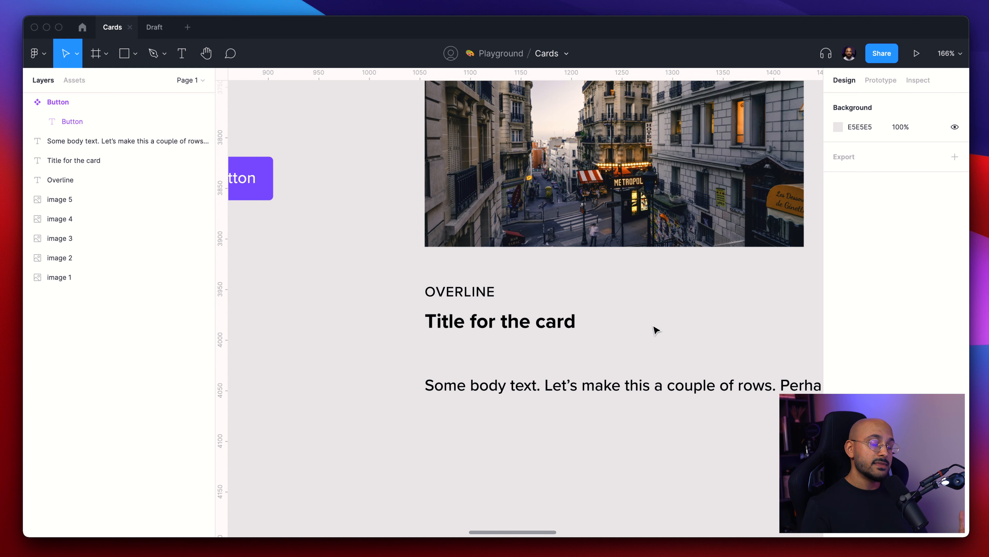
scroll(656, 330, "right", 3)
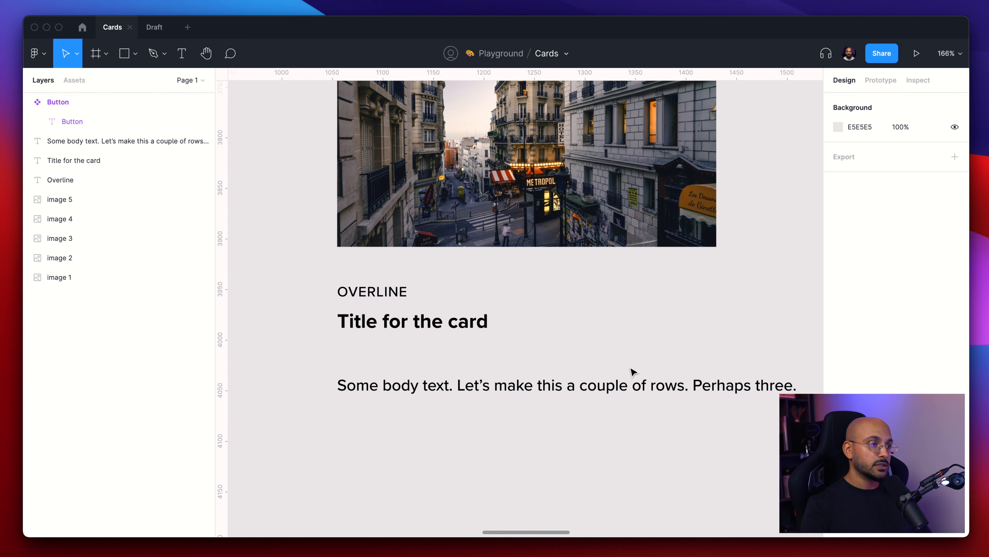
left_click(682, 386)
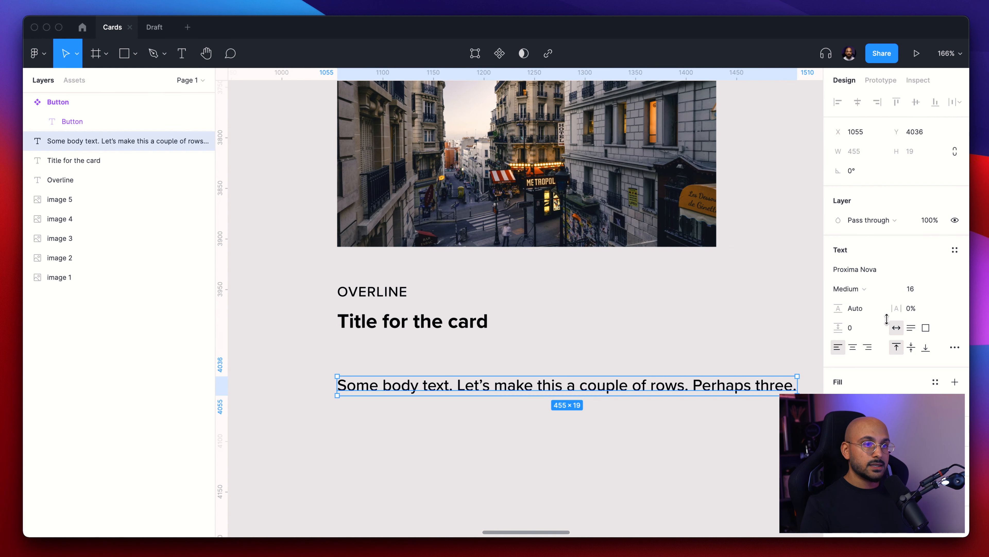
left_click(860, 290)
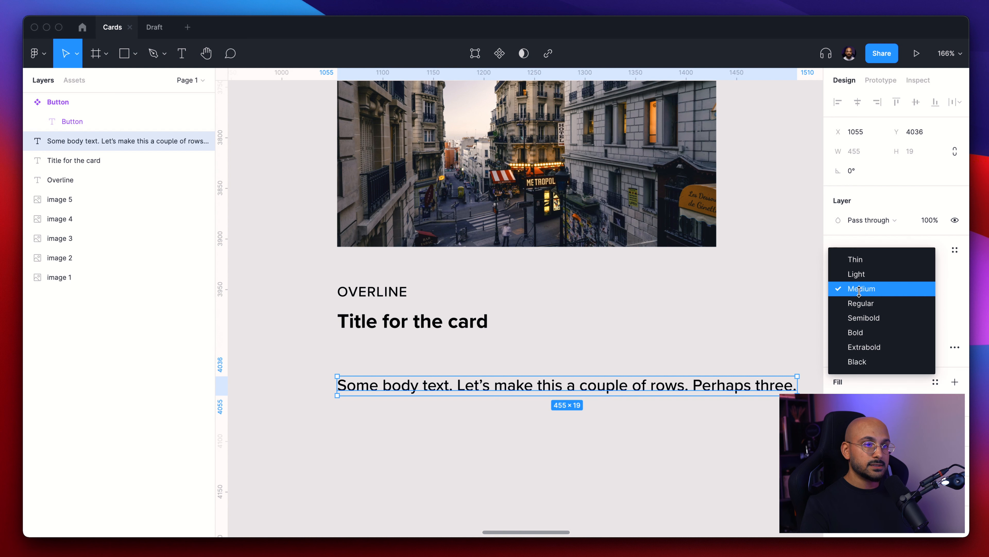
left_click(888, 304)
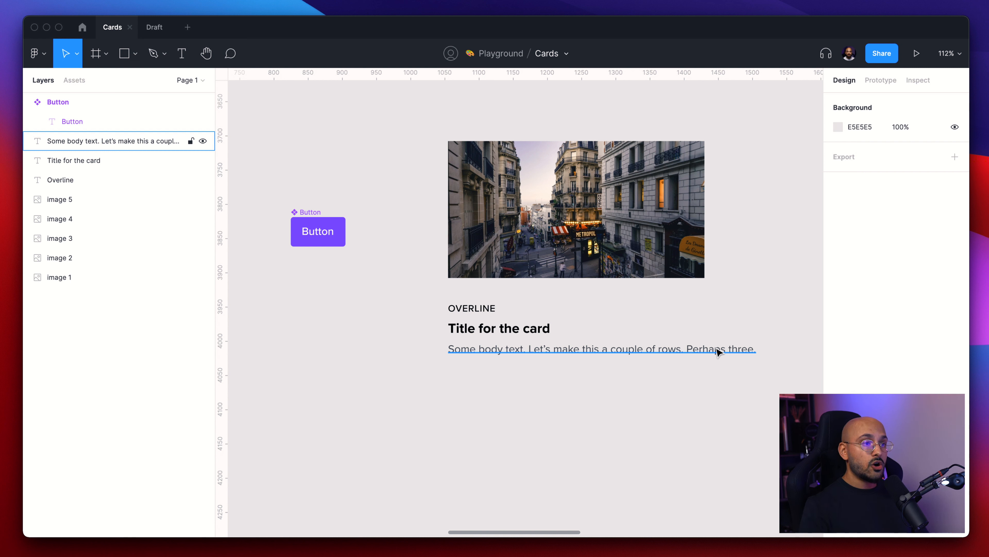
- Wrap the overline and title together in a vertical auto layout frame
scroll(569, 308, "right", 3)
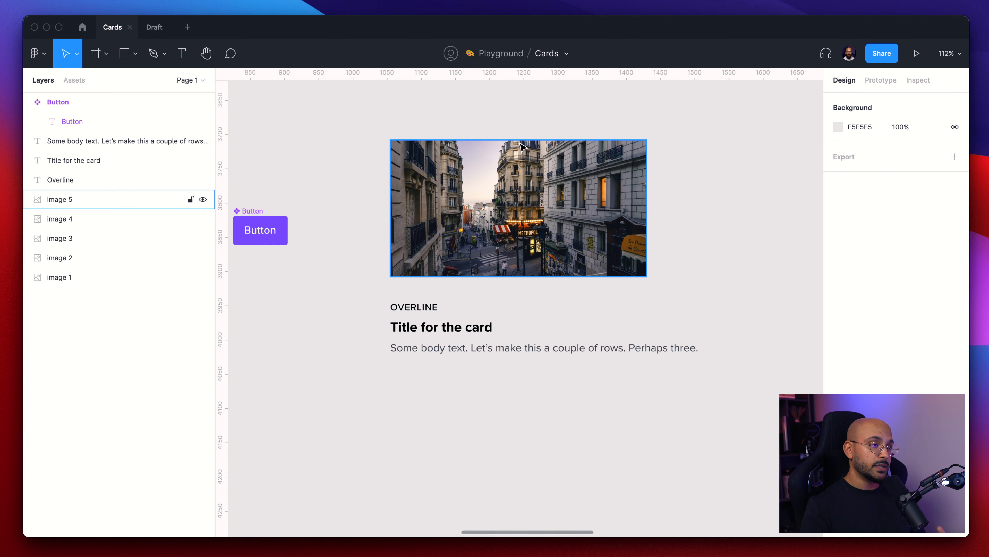
left_click(414, 307, "shift")
left_click(450, 330, "shift")
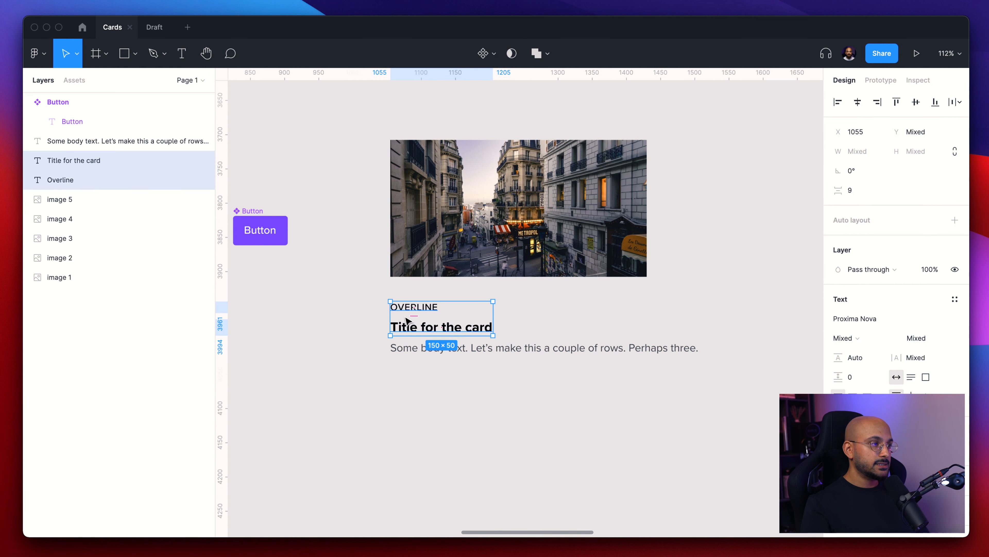
key("shift+a")
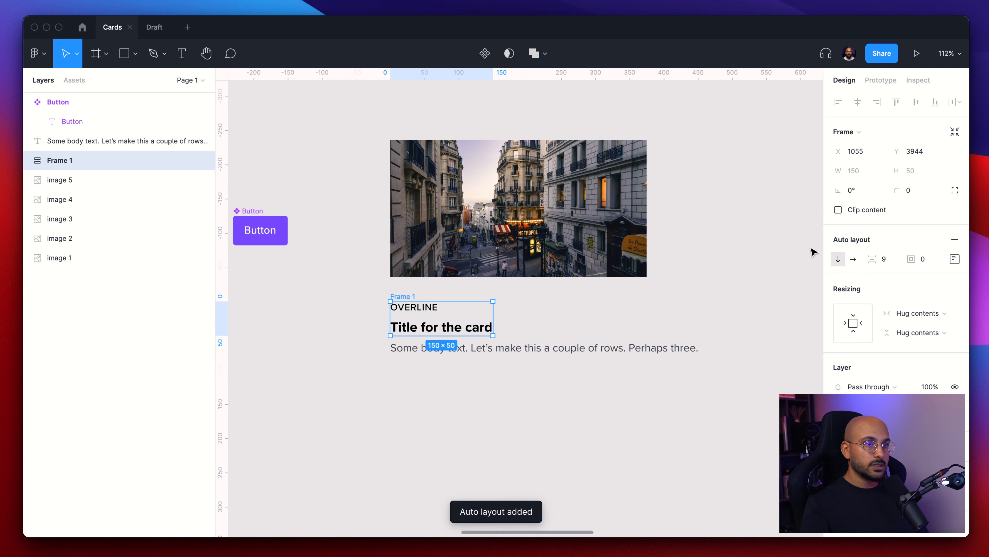
- Rename the new frame Titles and set its item spacing to 4
key("super+r")
type("T")
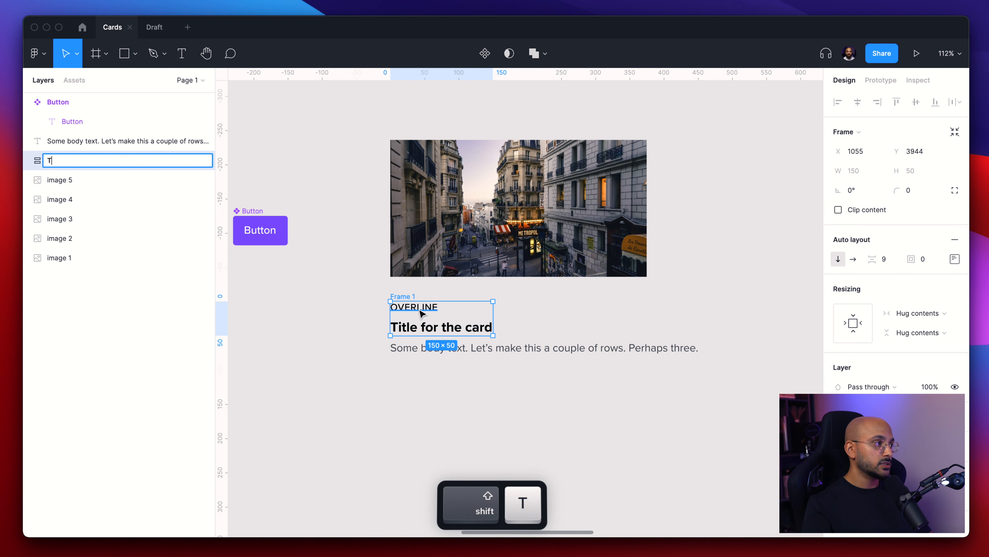
type("itles")
key("Return")
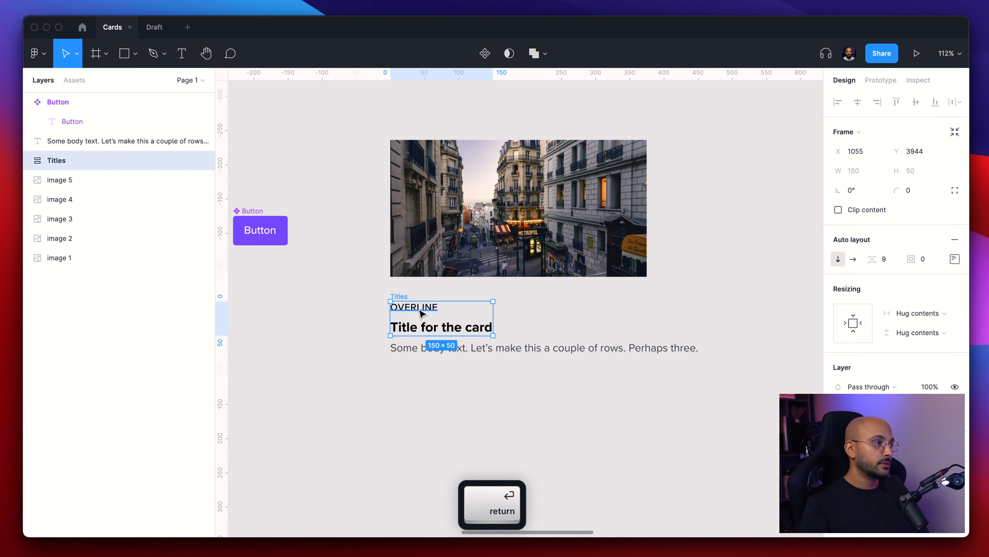
type("4")
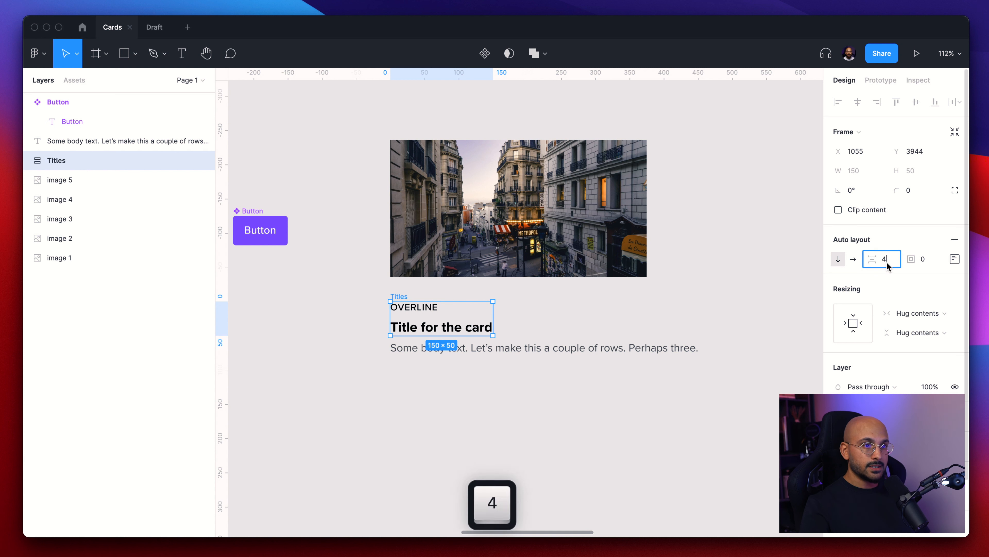
key("Return")
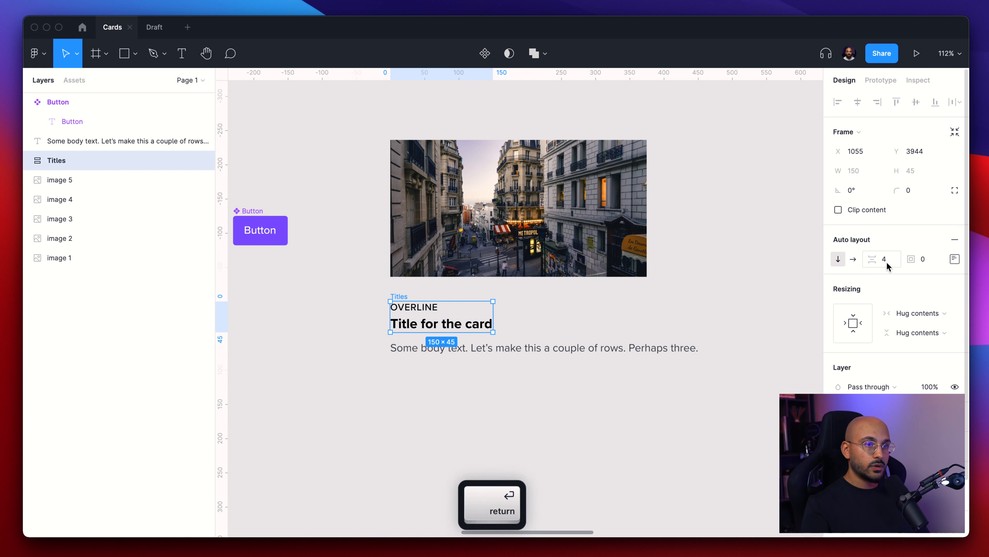
- Nudge the body text up closer to the Titles frame
left_click(557, 313)
left_click(470, 349)
key("alt")
key("shift+Up")
key("alt")
key("Down")
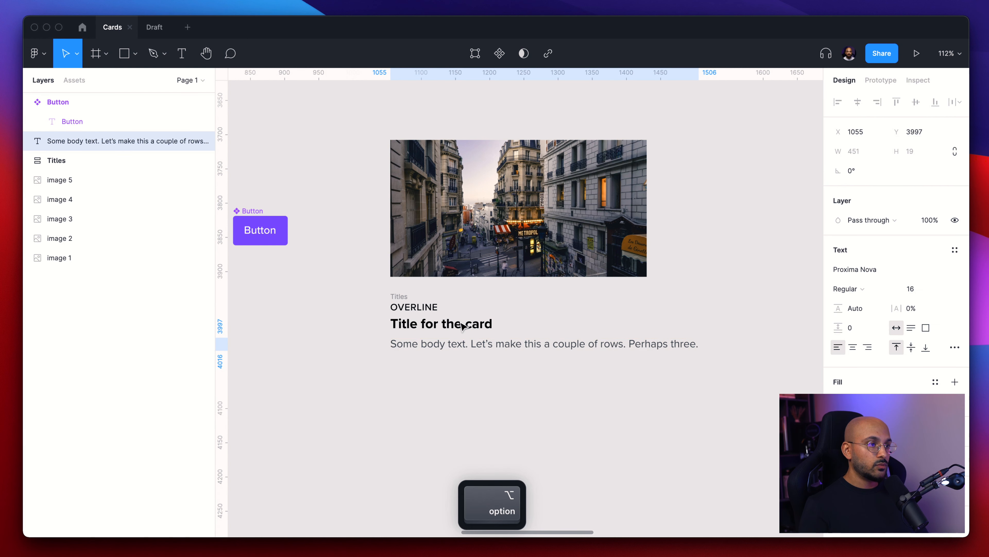
- Inspect the body text, title and overline layers of the card
left_click(508, 402)
scroll(508, 401, "down", 5)
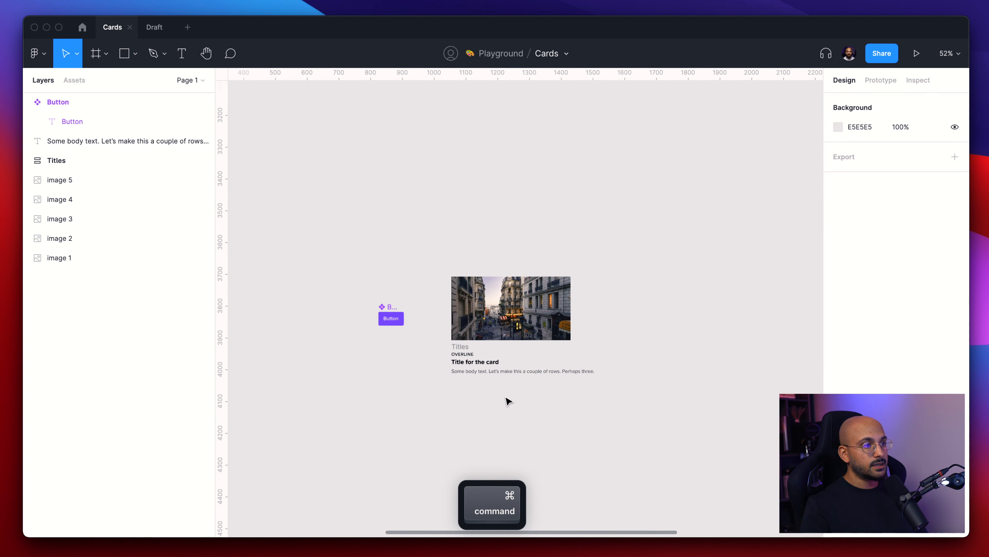
scroll(508, 401, "up", 6)
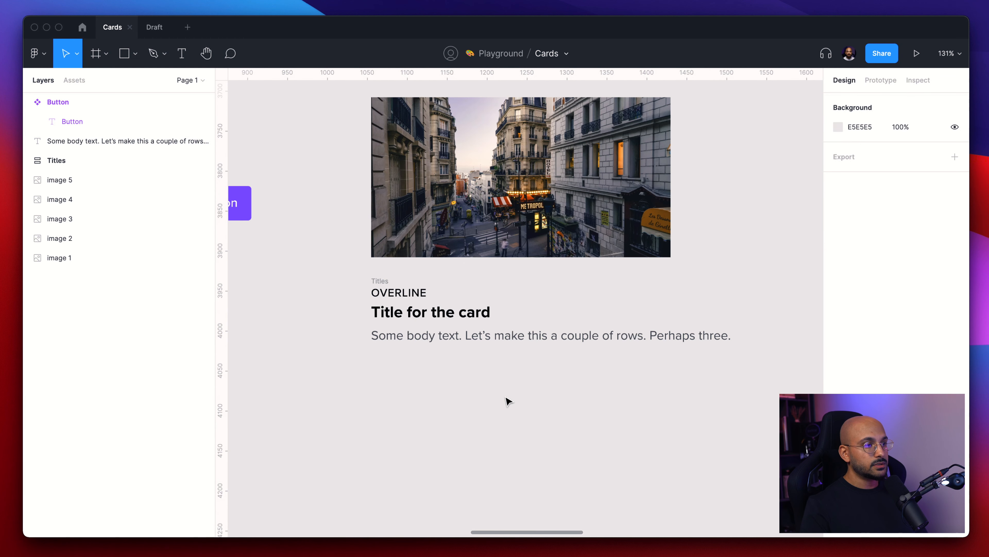
left_click(477, 336)
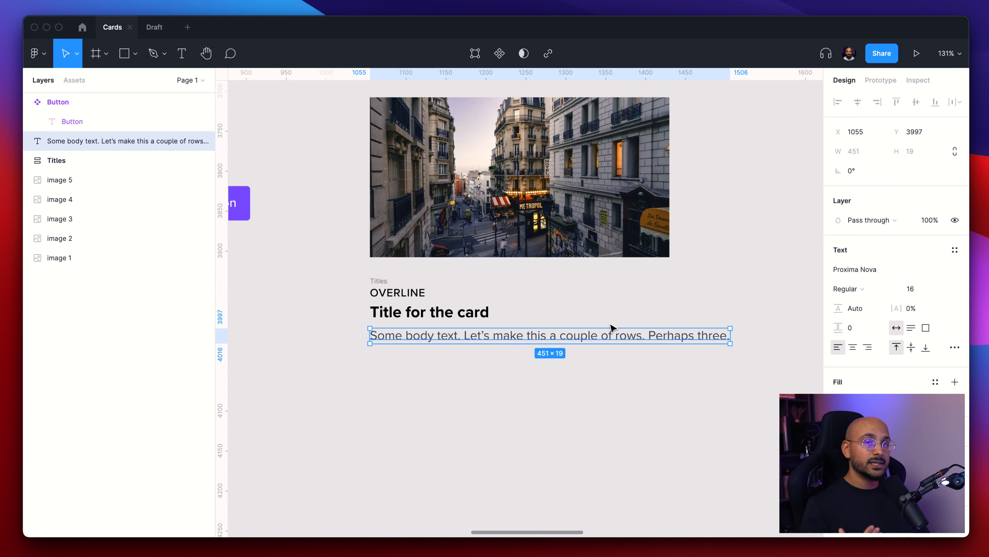
left_click(439, 317, "super")
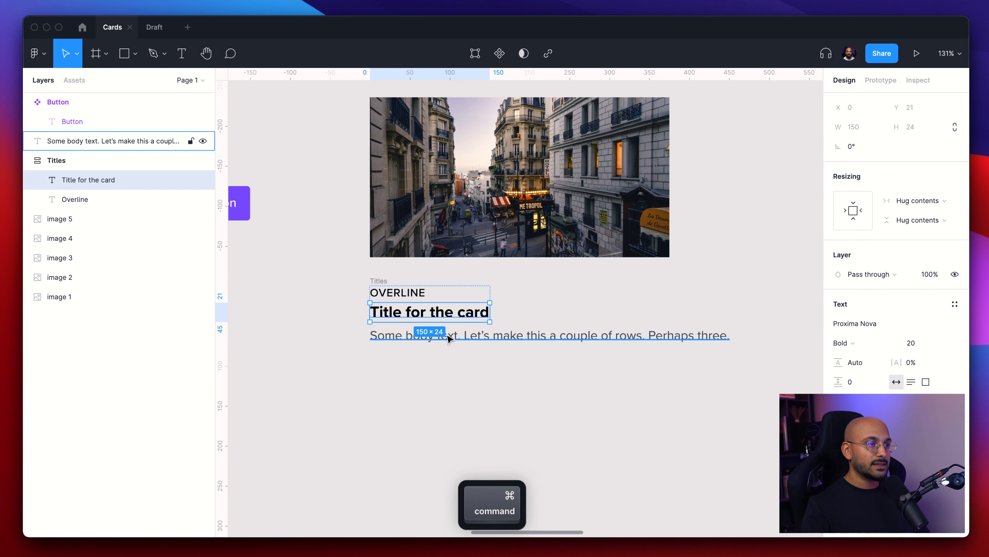
left_click(411, 297, "super")
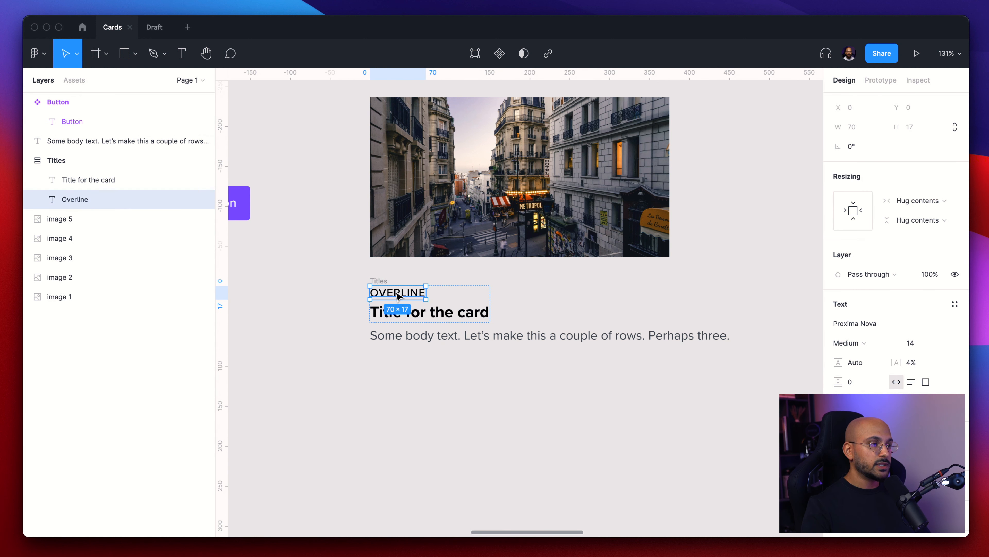
left_click(329, 304)
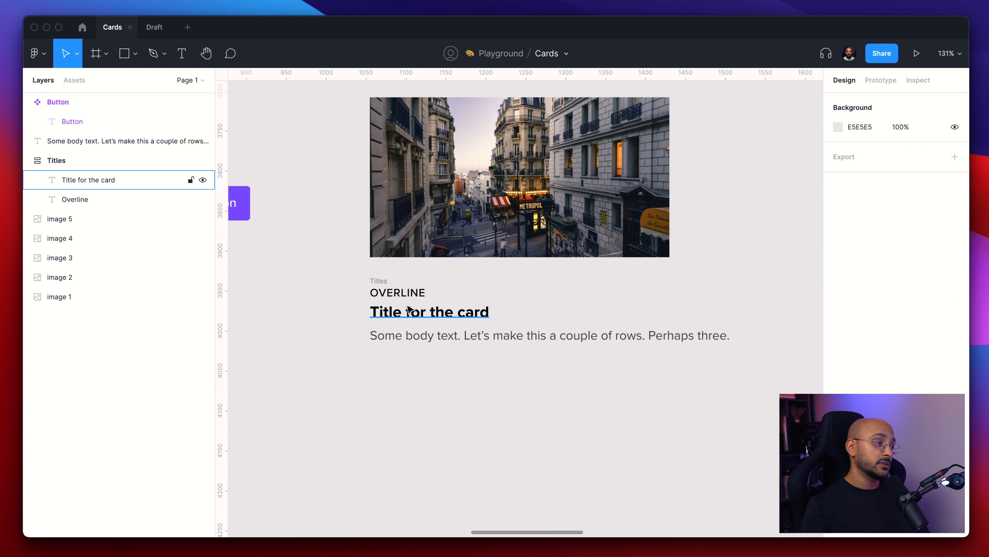
- Wrap the body text in an auto layout frame and rename it Left
left_click(488, 336)
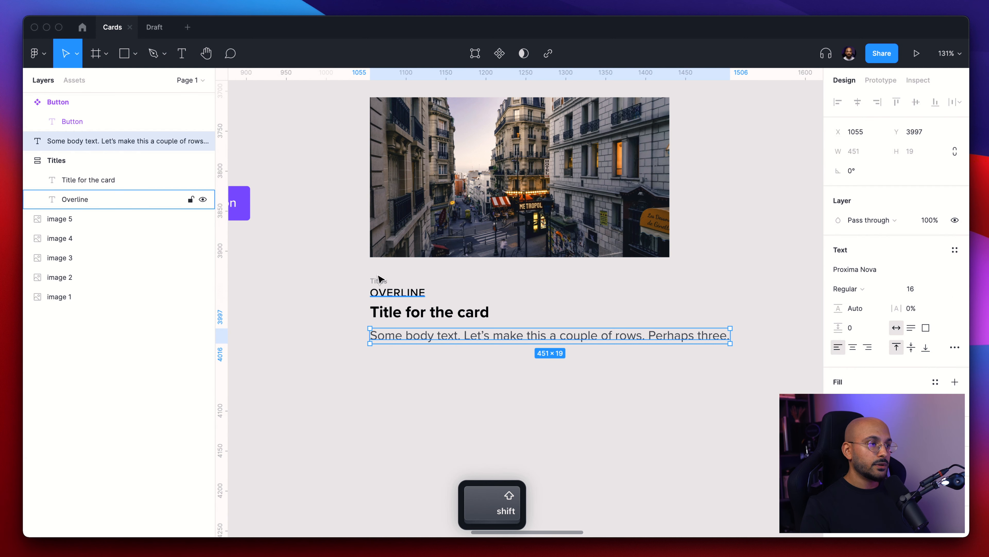
key("shift+a")
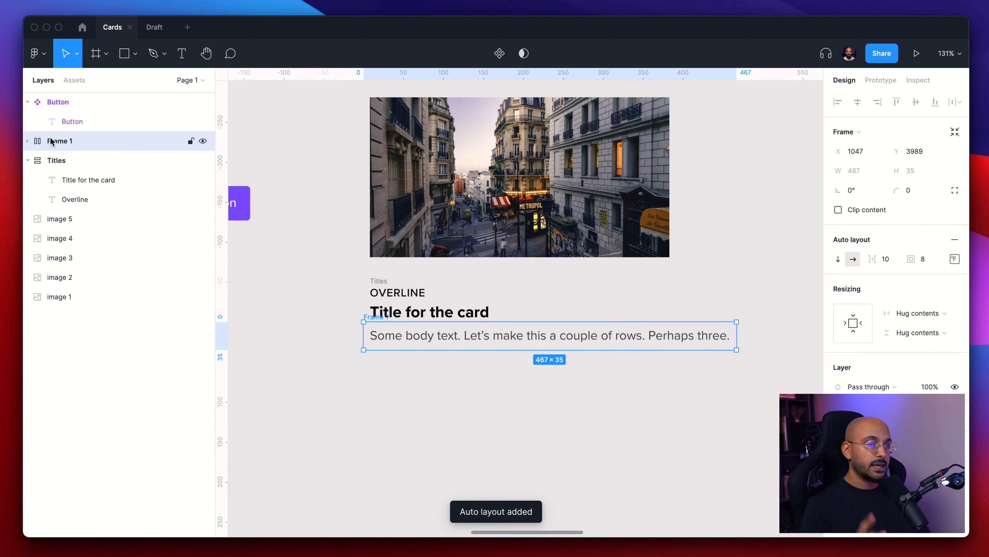
double_click(57, 142)
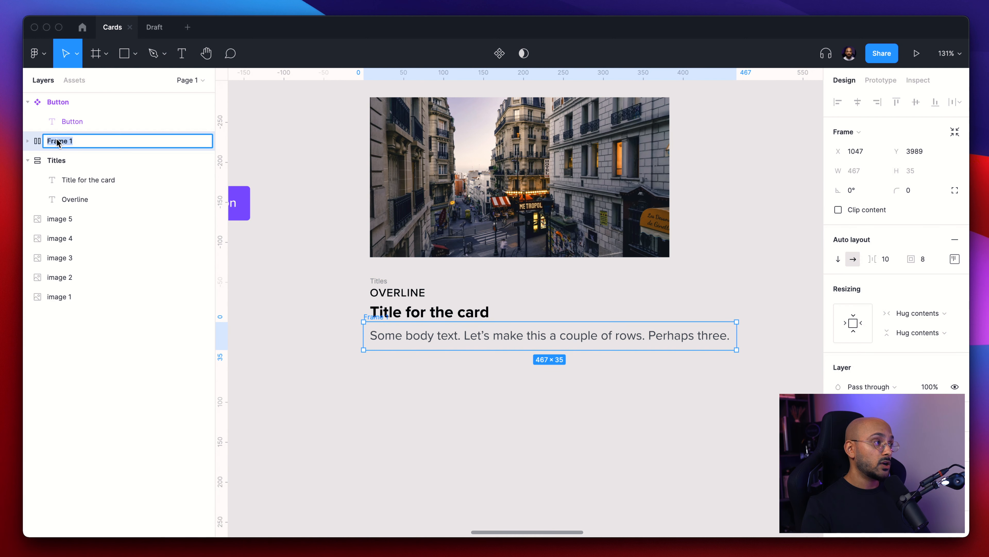
type("Left")
key("Return")
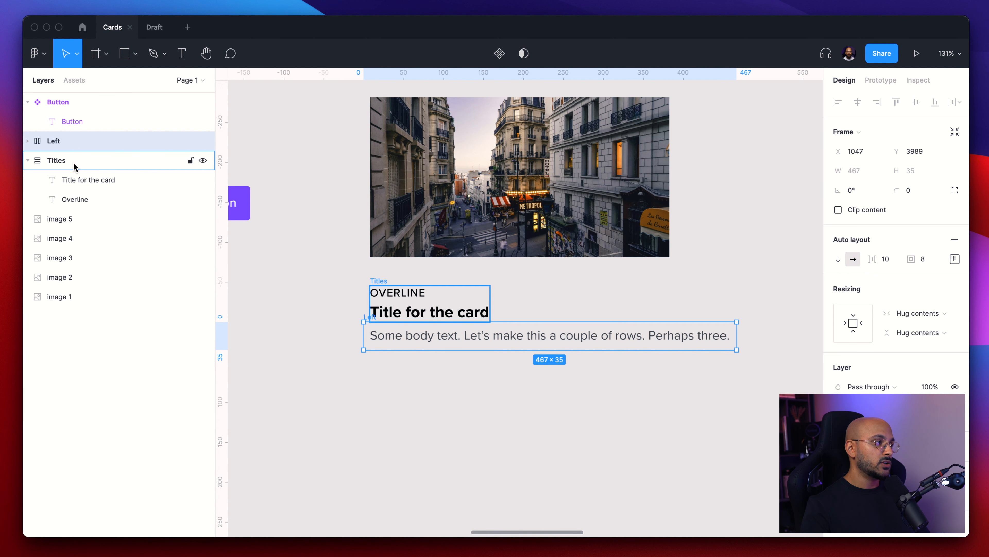
- Set the Left frame's padding to 0
left_click(924, 260)
type("0")
key("Return")
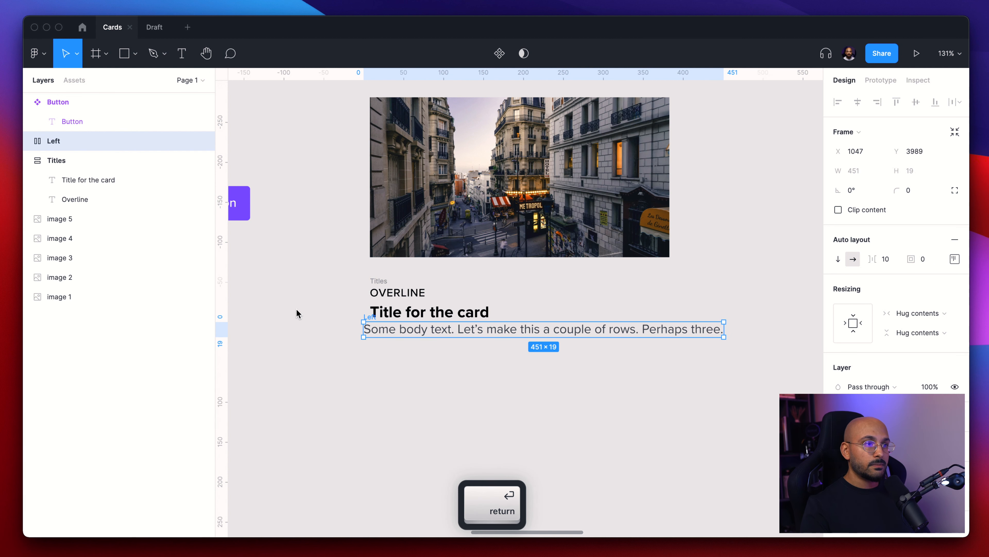
- Select the Titles and Left frames together and wrap them in a new vertical auto layout frame
left_click_drag(369, 319, 376, 327)
left_click(419, 309)
left_click(394, 281)
left_click(380, 281)
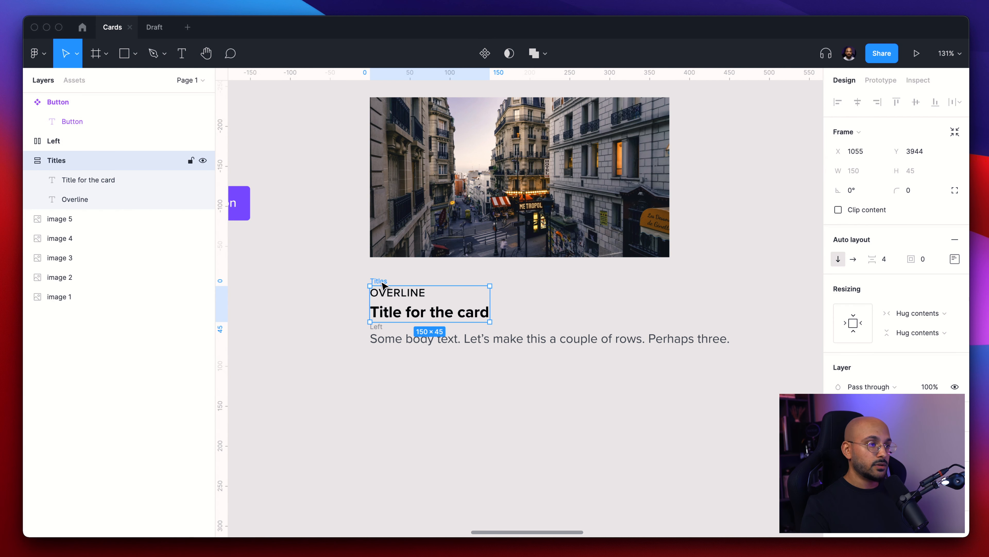
left_click(378, 337)
key("alt")
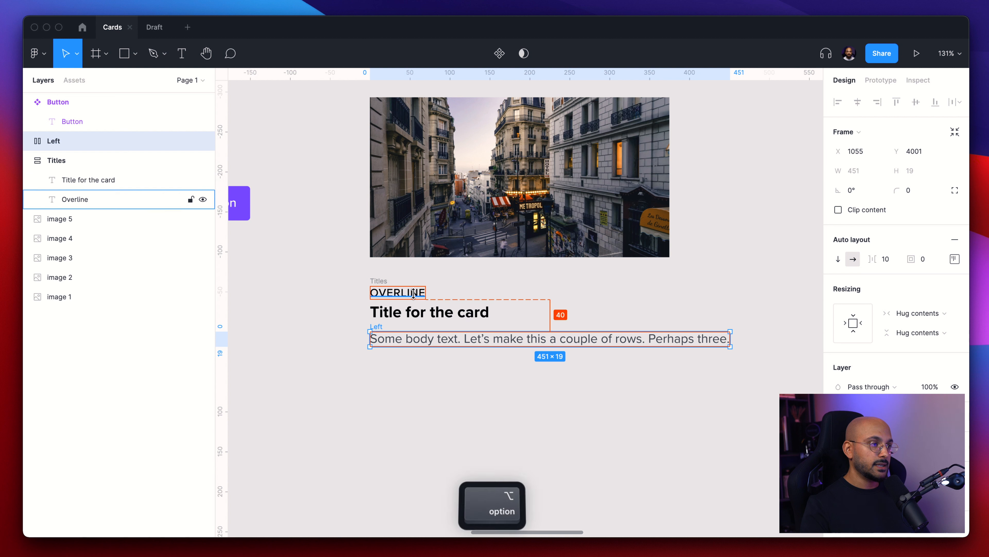
left_click(379, 281, "shift")
key("shift+a")
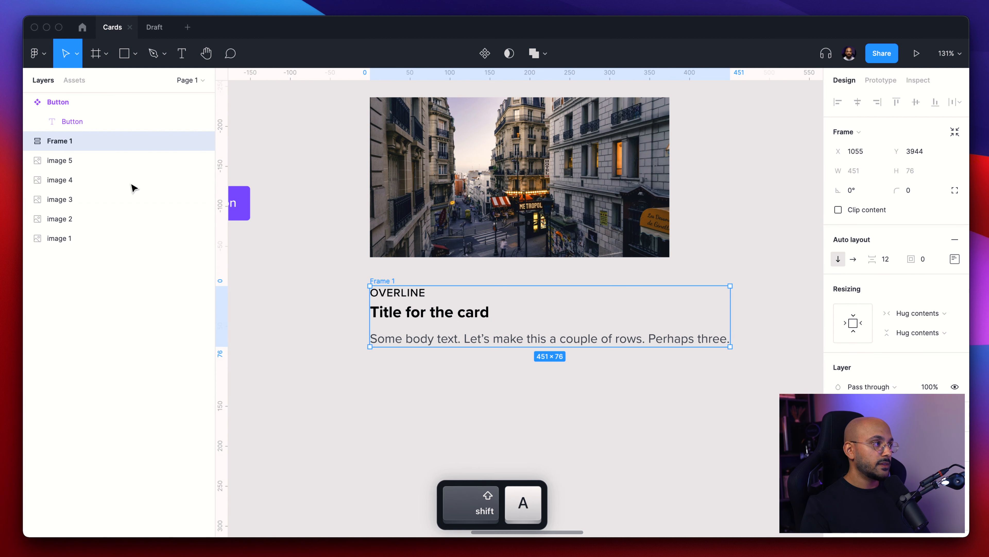
- Set the item spacing of the new frame holding Titles and Left to 8
left_click(29, 142)
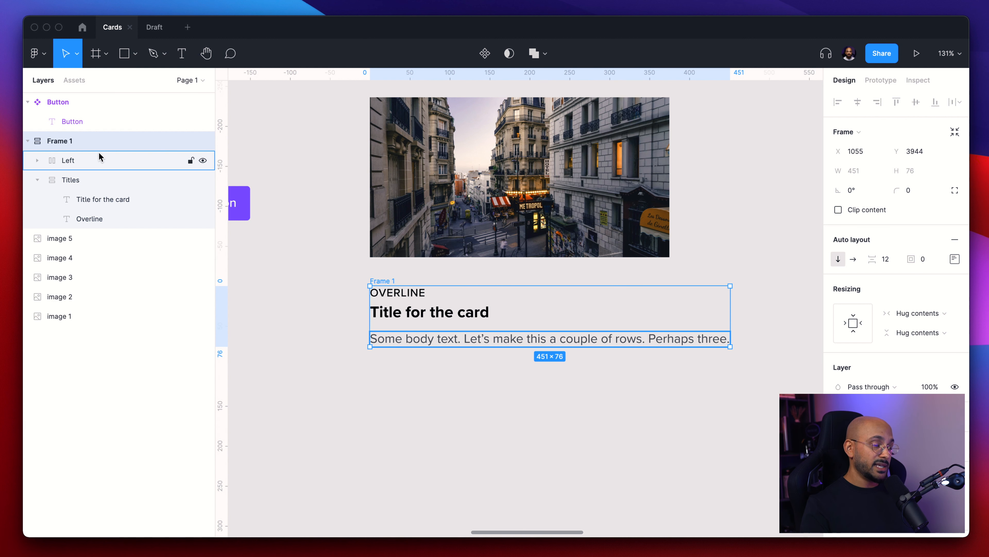
left_click(77, 159)
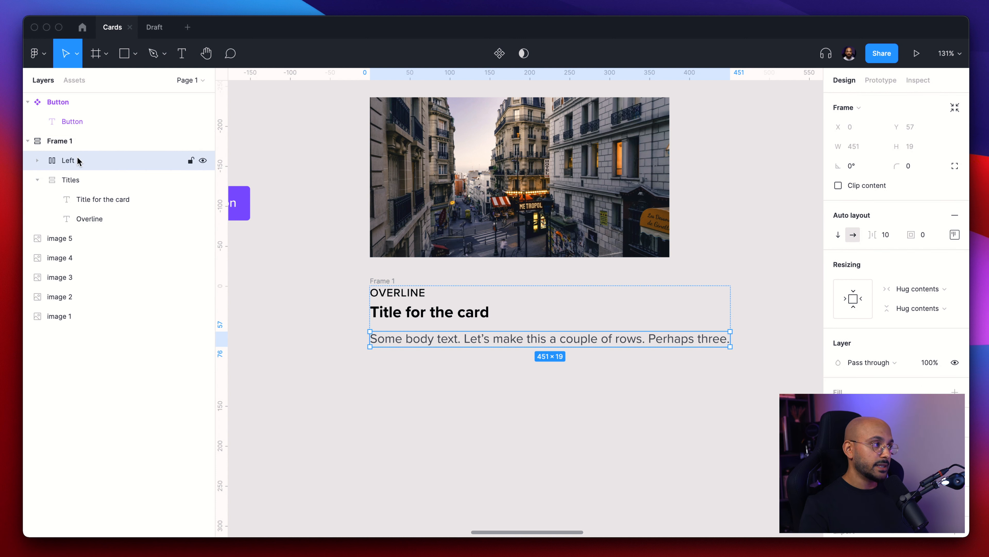
left_click(77, 179)
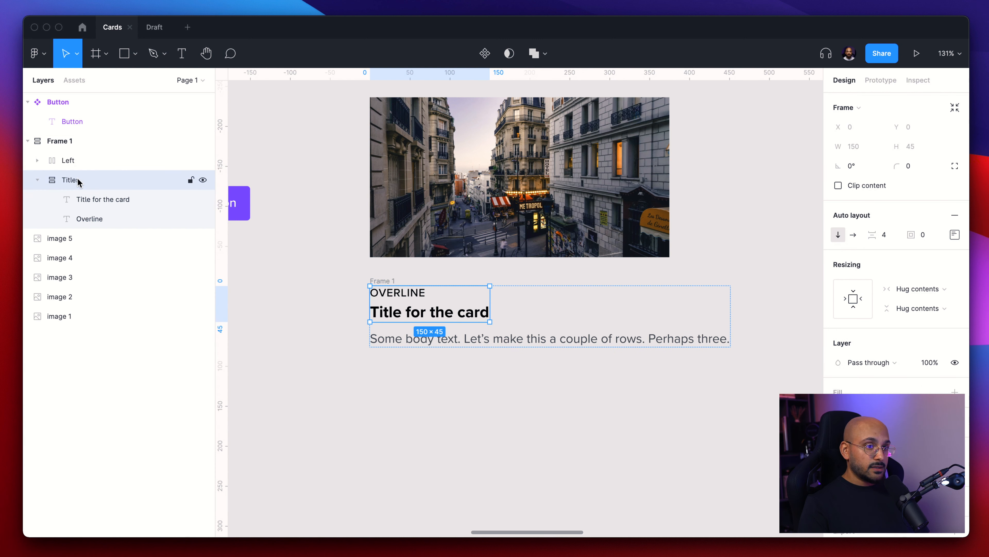
key("alt")
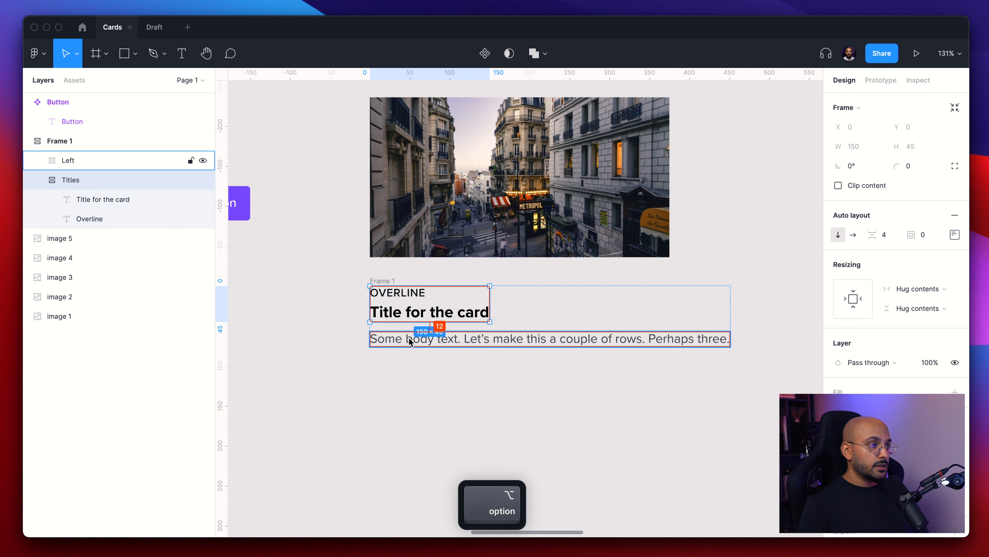
left_click(379, 255)
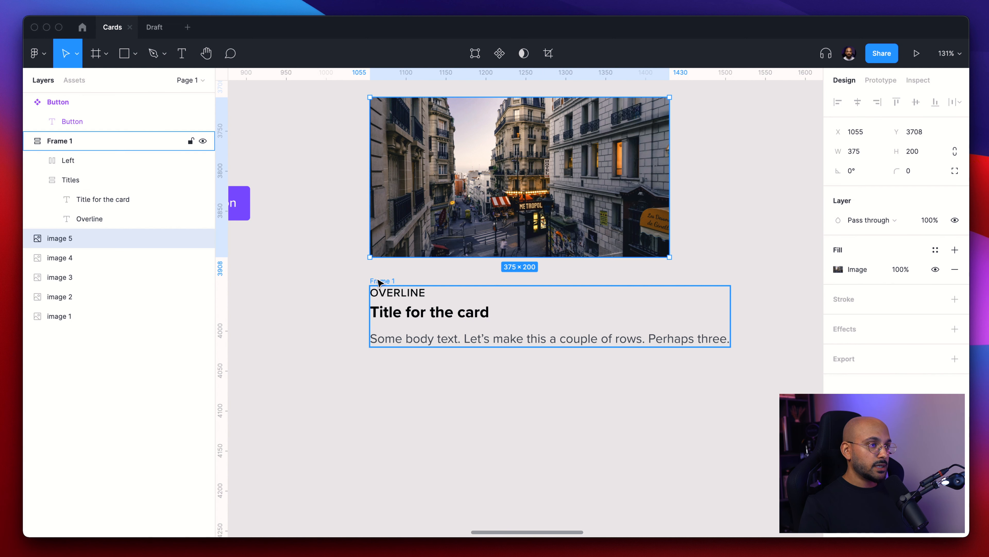
left_click(379, 281)
left_click(886, 261)
type("8")
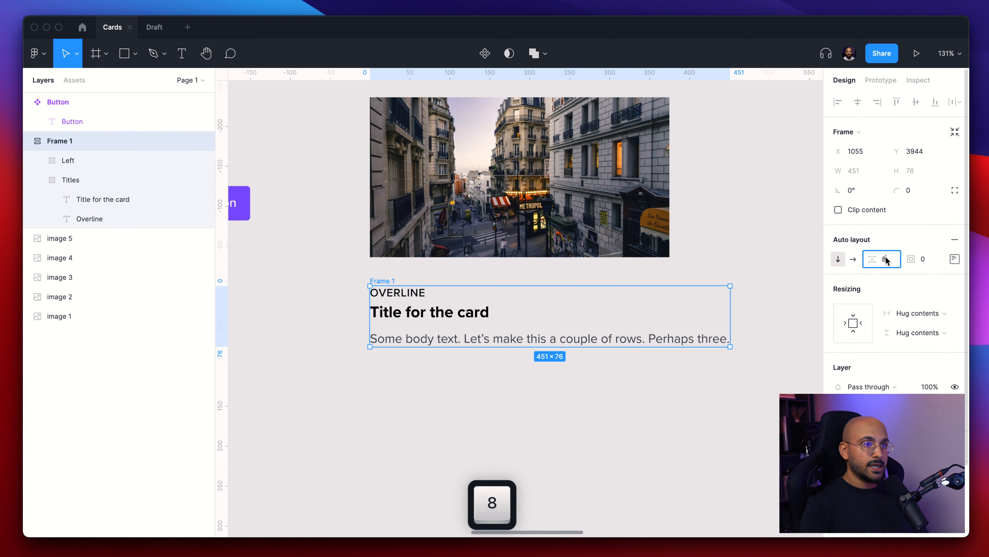
key("Return")
- Move the Button component slightly left on the canvas beside the card
left_click(494, 414)
scroll(494, 414, "down", 5)
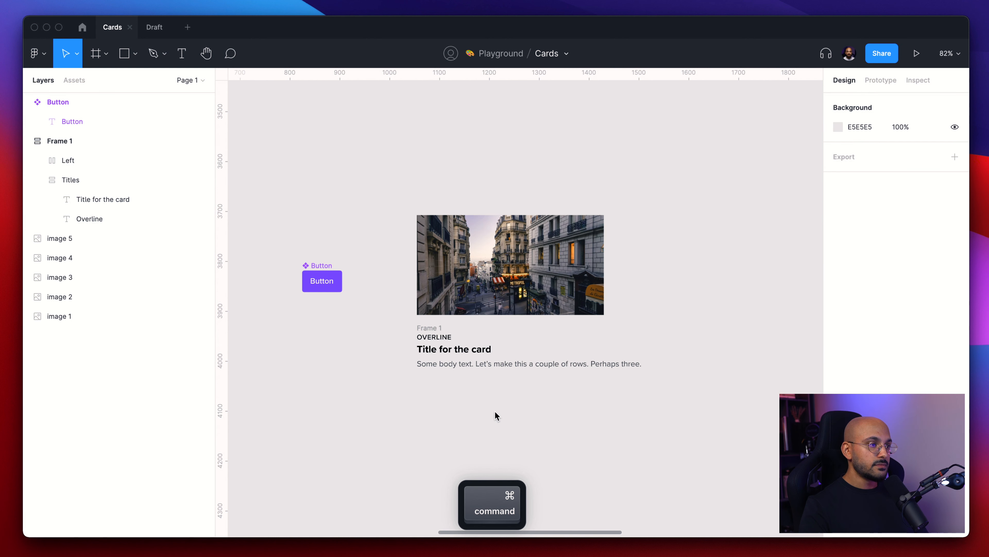
mouse_move(322, 266)
left_mouse_down()
mouse_move(555, 398)
mouse_move(290, 346)
mouse_move(307, 268)
left_mouse_up()
left_click(707, 433)
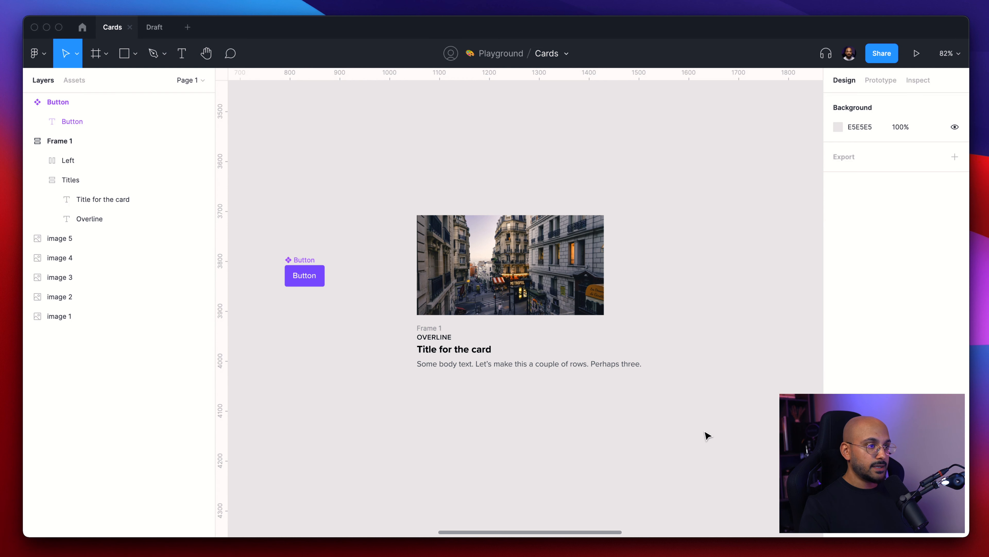
scroll(647, 404, "up", 5)
scroll(647, 402, "left", 2)
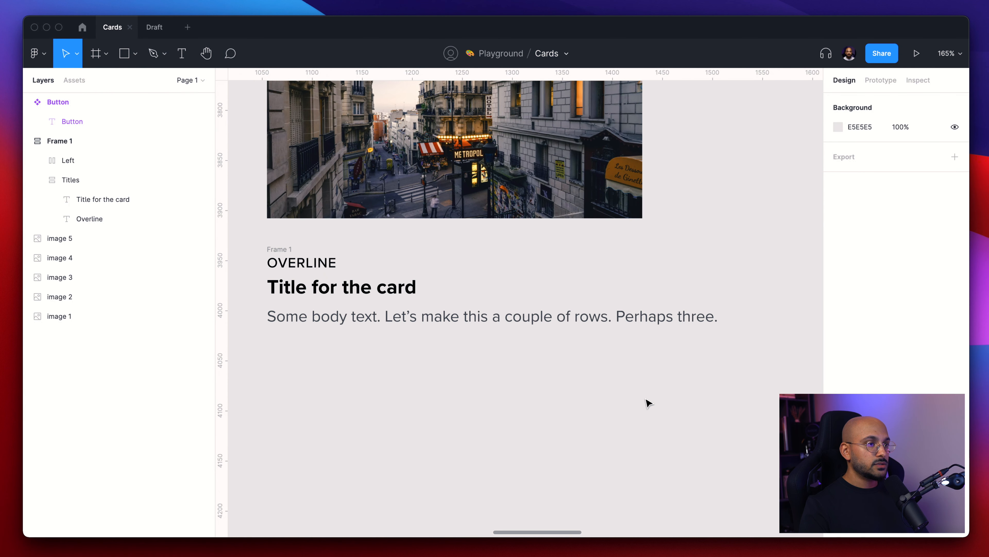
- Insert an instance of the Button component from the assets below the body text inside the card frame
left_click(605, 324)
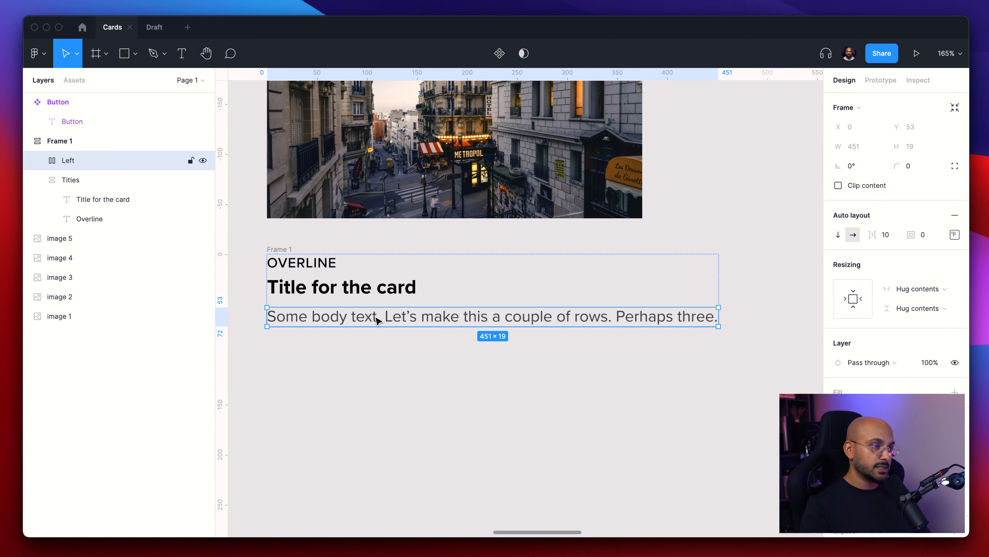
key("Escape")
key("shift+i")
type("butt")
left_click_drag(438, 136, 658, 320)
- Wrap the Left frame and the Button instance in an auto layout frame named Content + Action
left_click(363, 319)
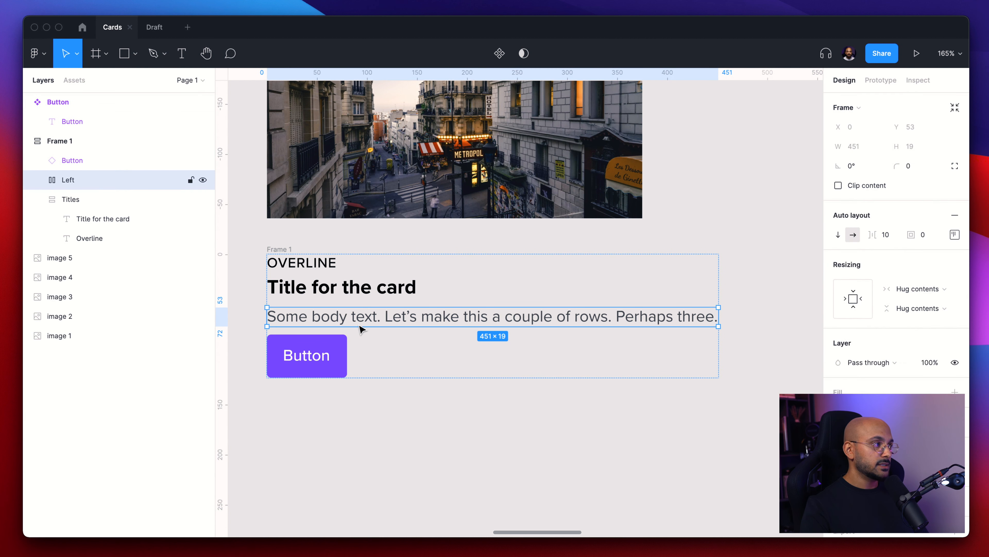
left_click(329, 356, "shift")
key("shift+a")
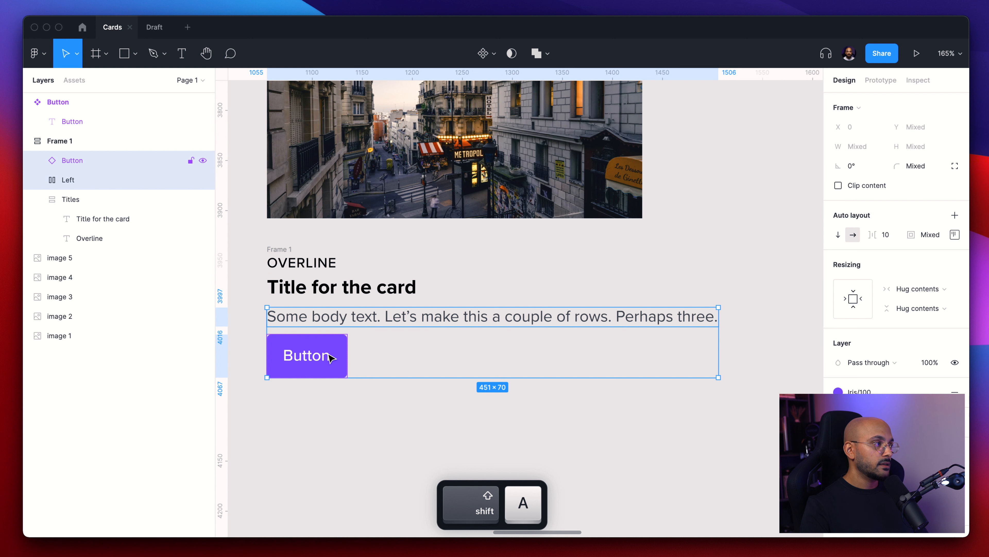
double_click(79, 162)
type("Content")
key("Return")
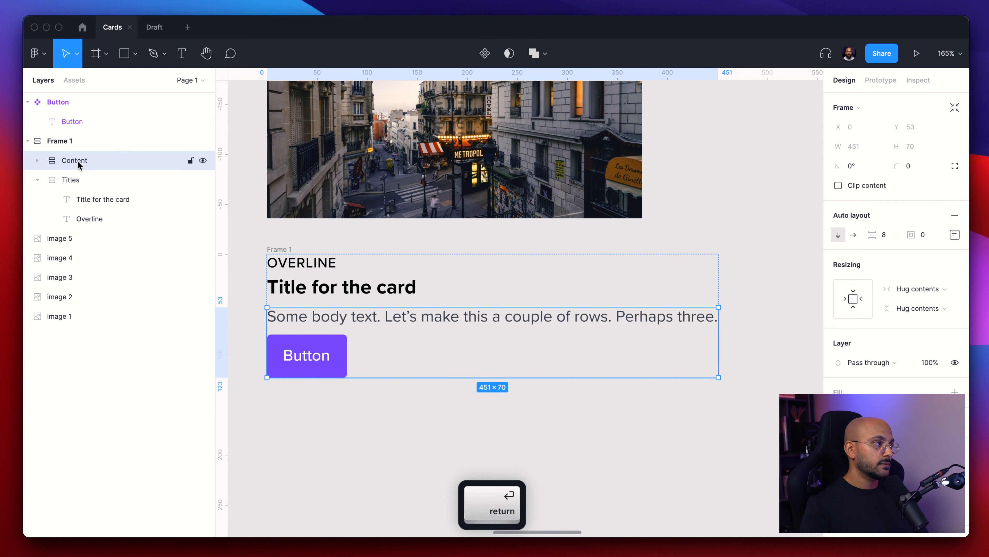
double_click(78, 161)
key("Right")
type("+ Action")
key("Return")
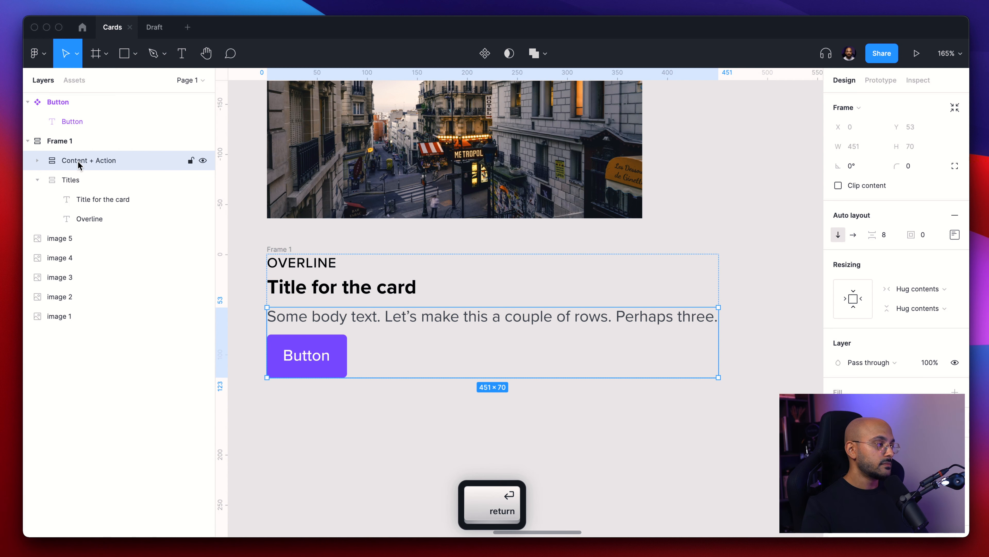
- Wrap the Button instance in its own auto layout frame and rename it Right
left_click(46, 161)
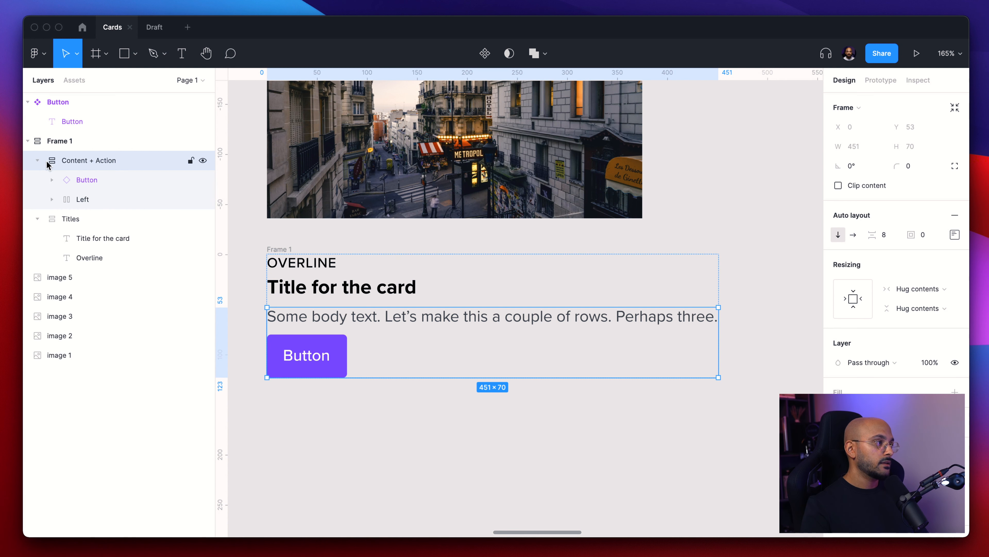
left_click(92, 199)
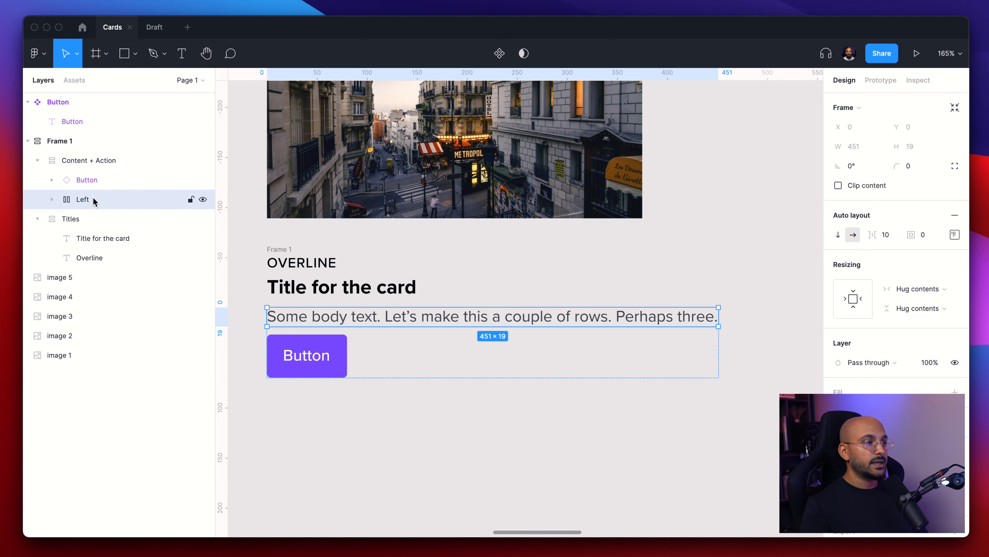
double_click(74, 198)
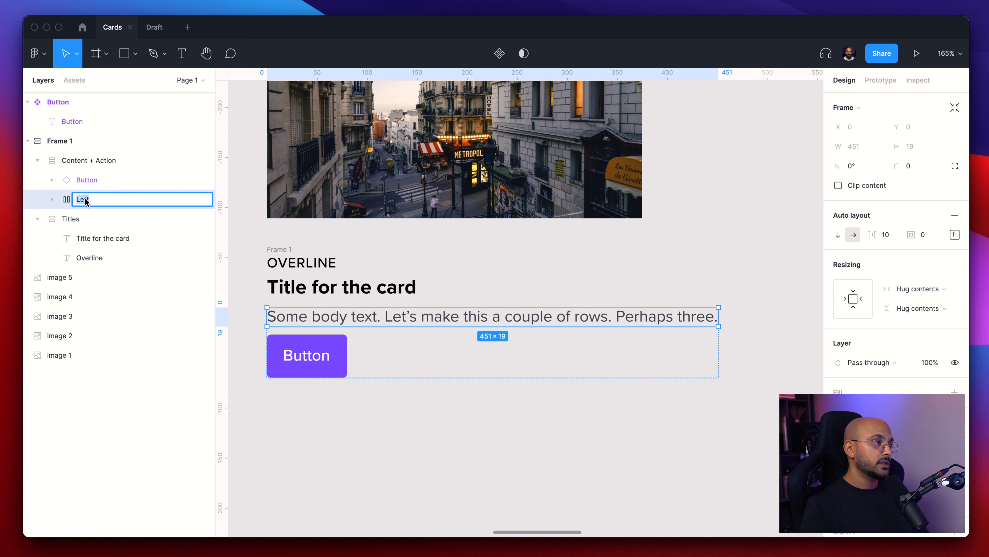
left_click(93, 181)
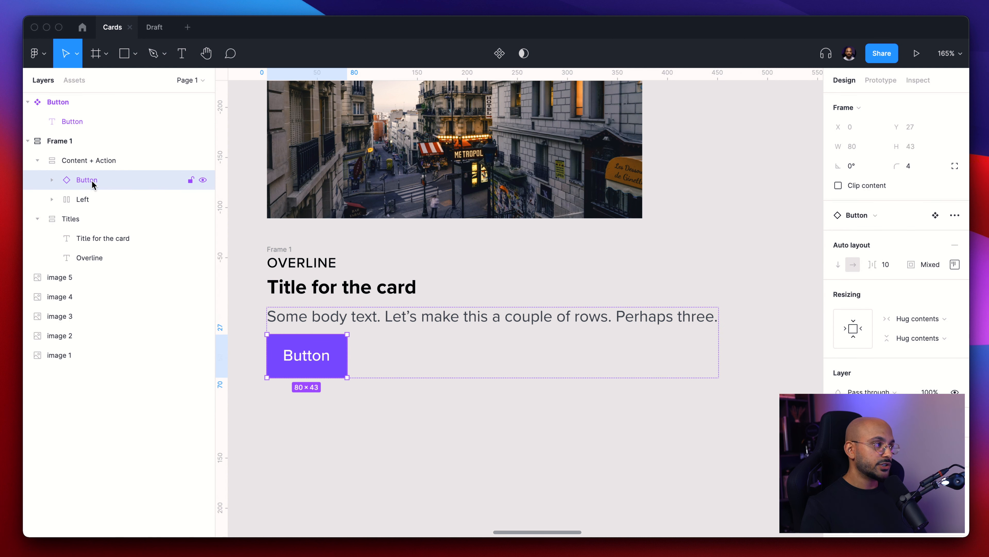
key("shift+a")
key("super+r")
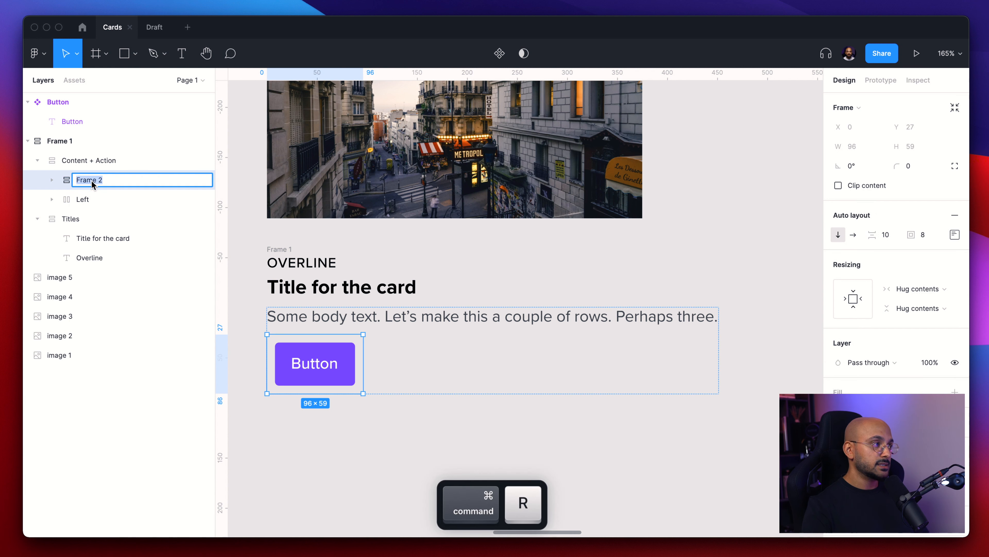
type("Right")
key("Return")
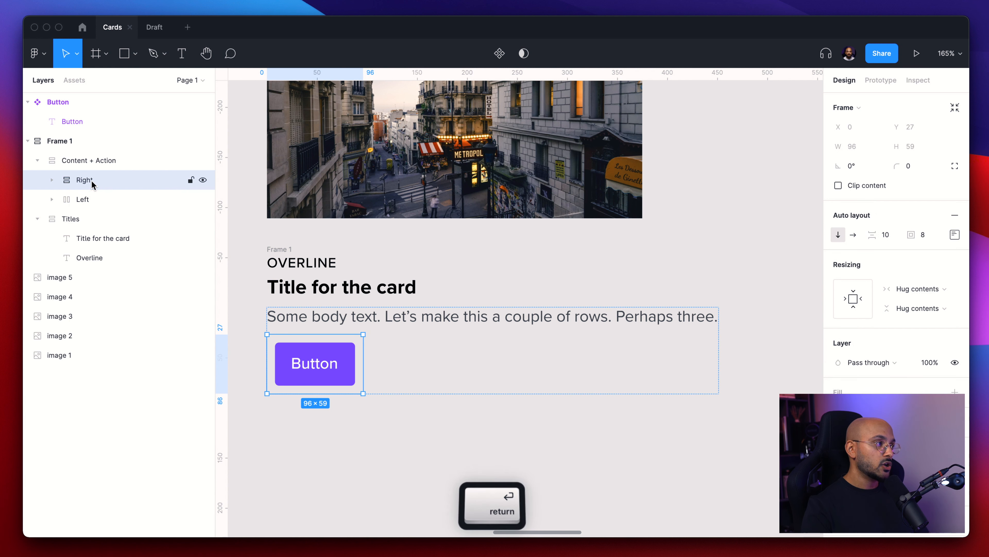
left_click(53, 181)
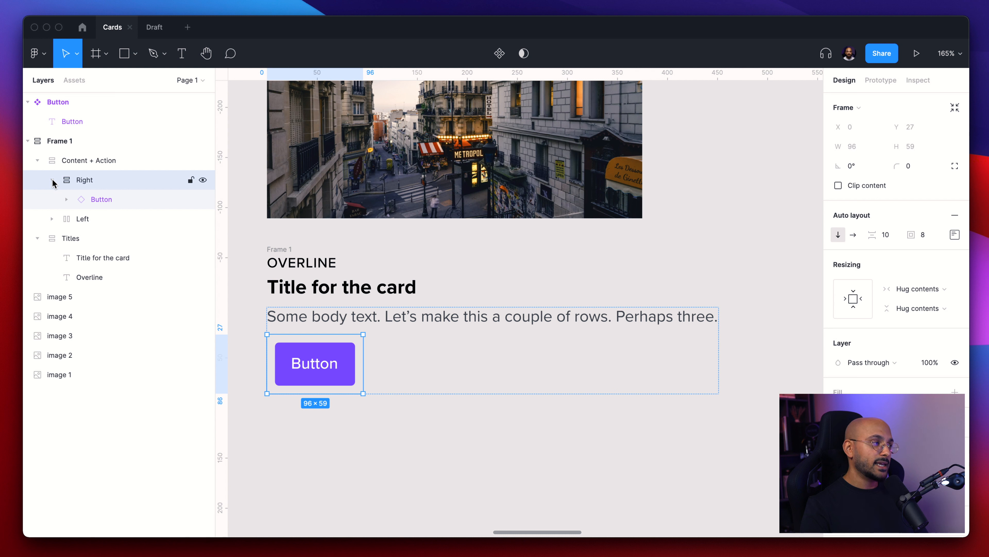
left_click(53, 220)
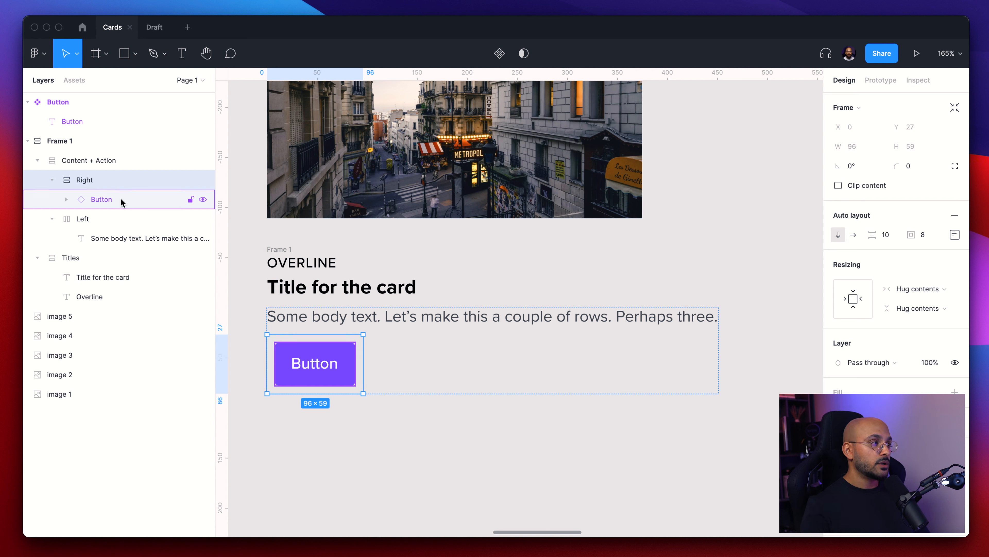
- Switch Content + Action to a horizontal layout and set the body text's width to Fill container
left_click(95, 161)
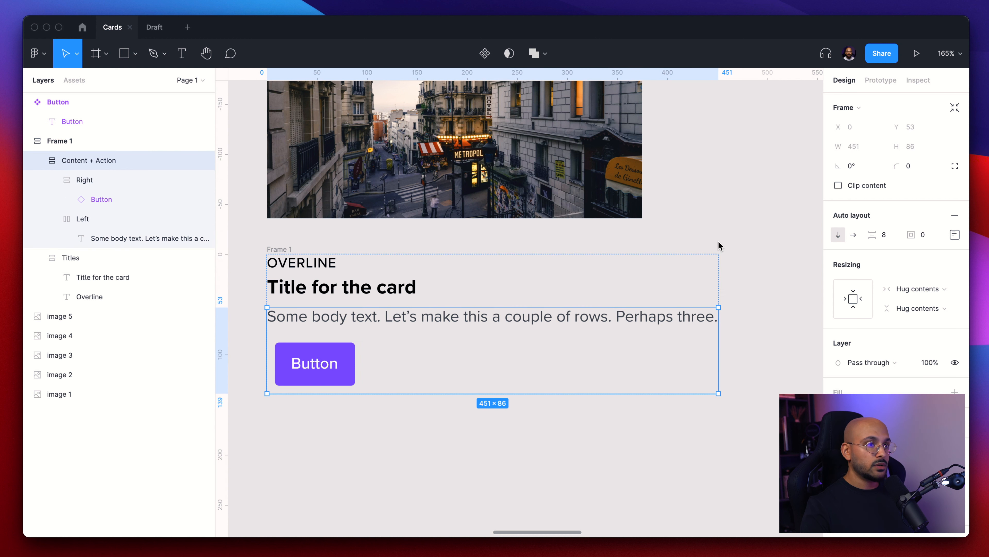
left_click(857, 235)
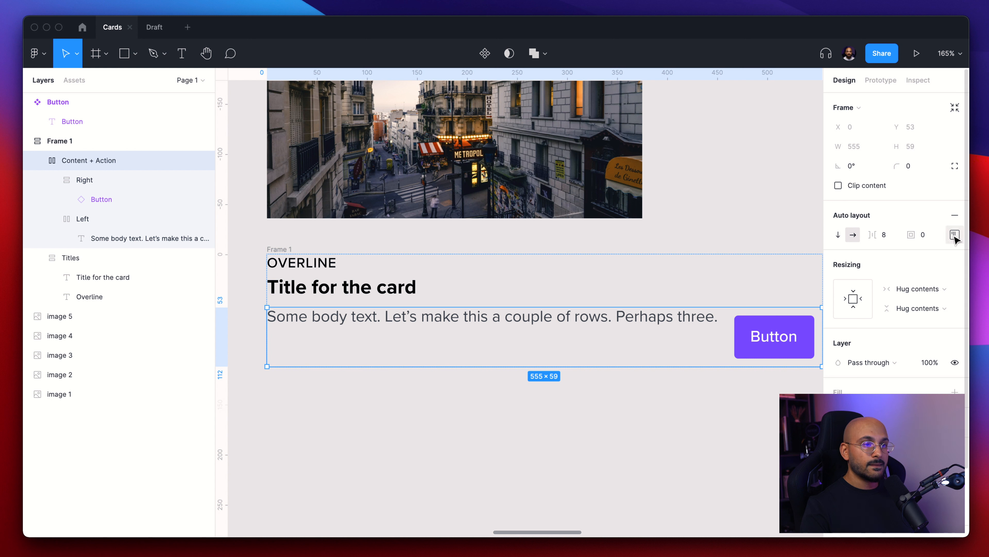
key("super")
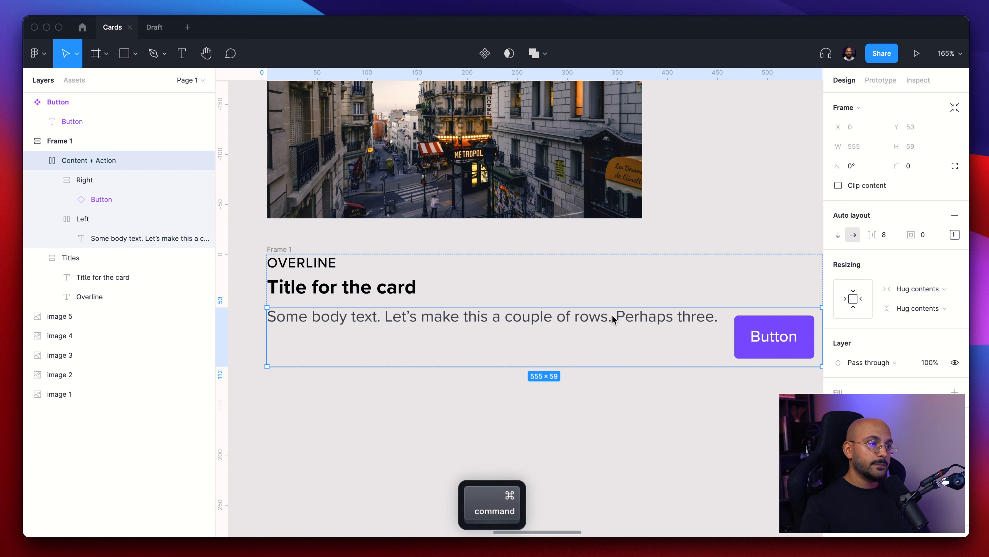
left_click(613, 319, "super")
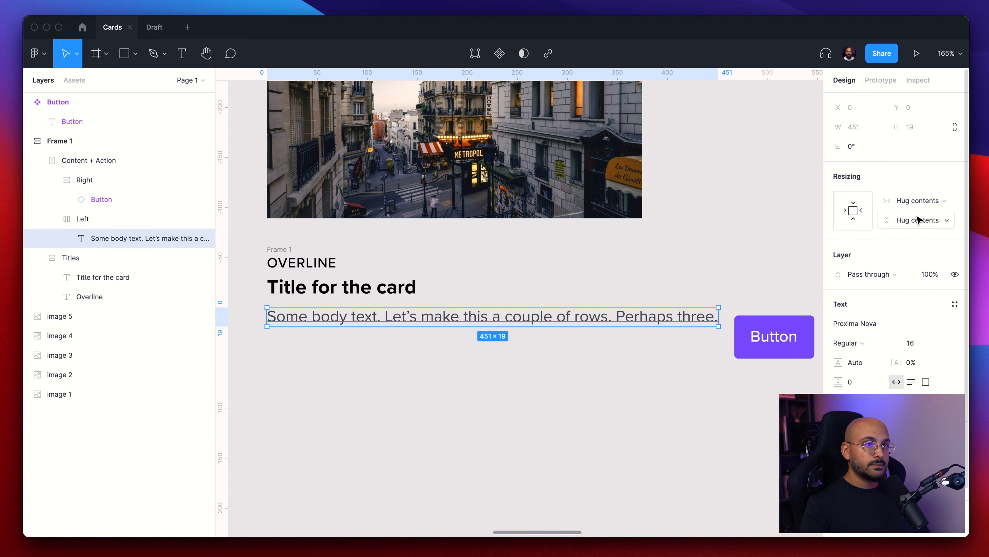
left_click(921, 203)
left_click(923, 215)
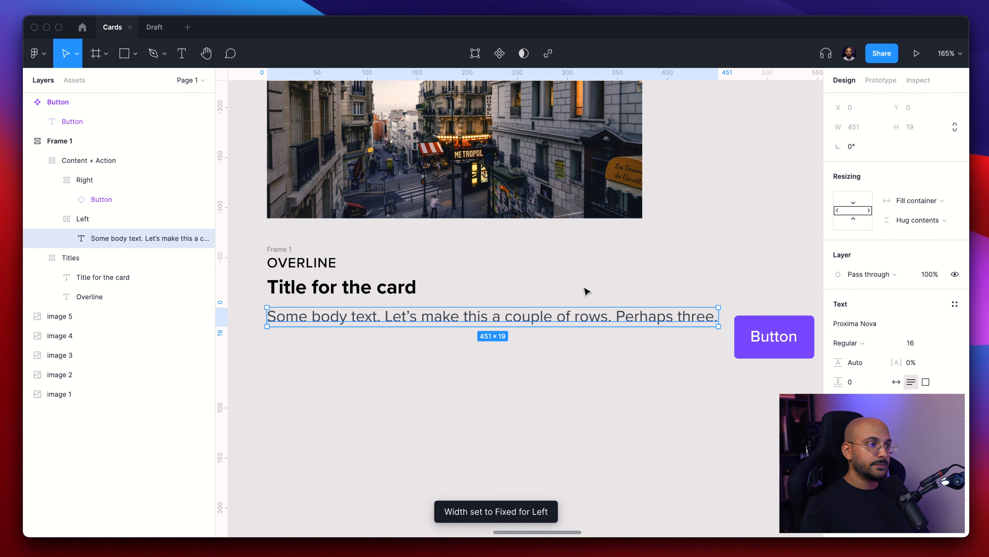
- Set the Right frame's padding to 0
scroll(585, 290, "down", 3)
double_click(588, 341)
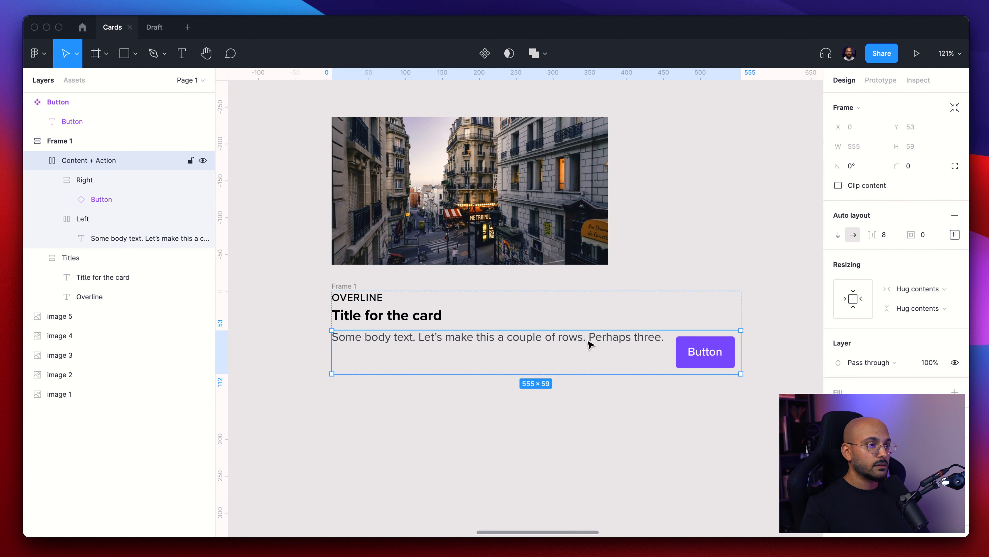
left_click(738, 355)
left_click(923, 235)
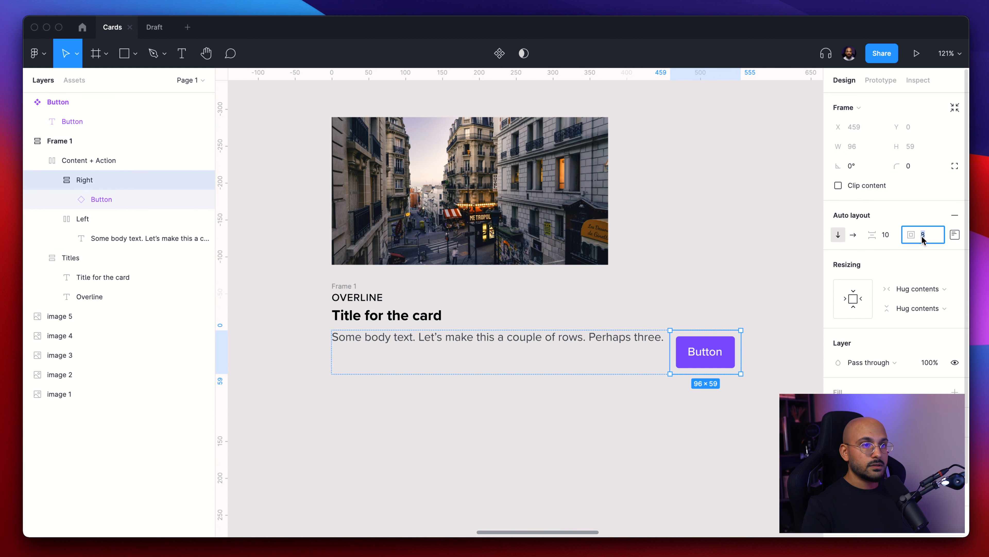
type("0")
key("Return")
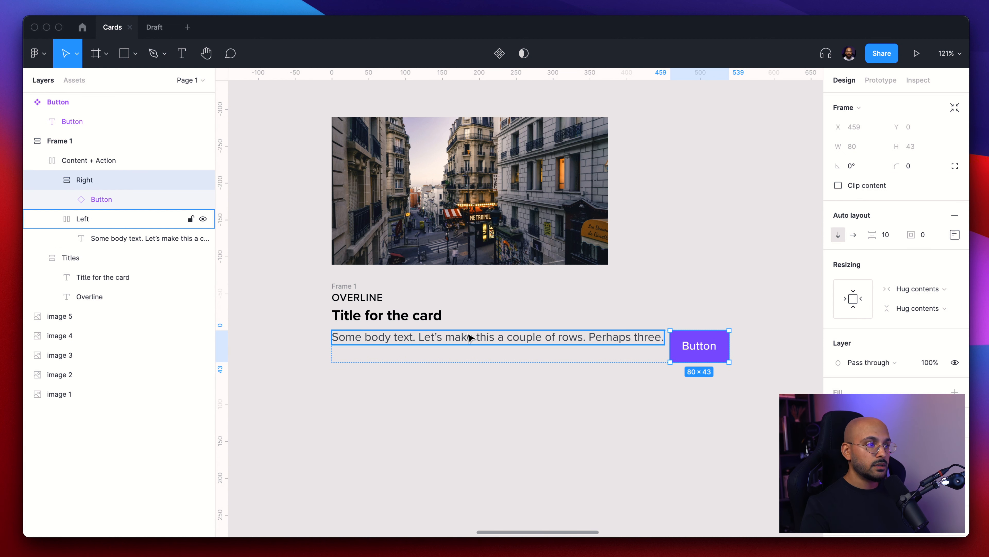
left_click(87, 160)
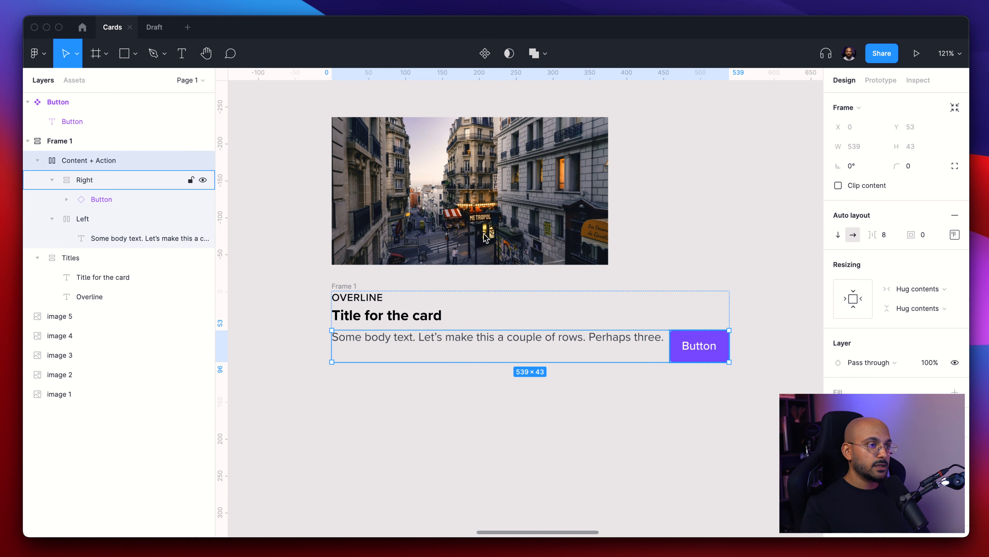
- Set the item spacing of the Content + Action frame to 24
left_click(885, 234)
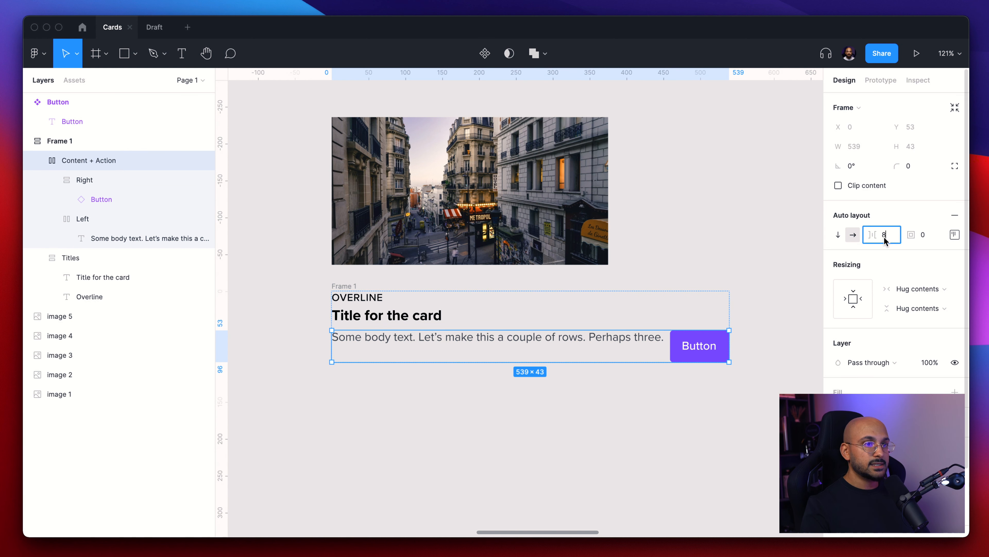
type("24")
key("Return")
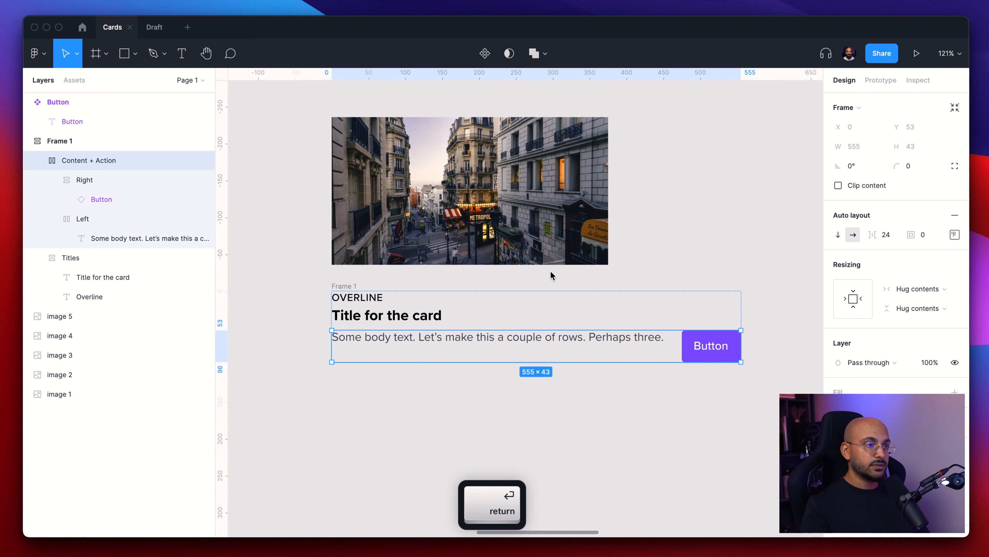
left_click(558, 383)
- Set the Titles frame's horizontal resizing to Fill container
left_click(71, 257)
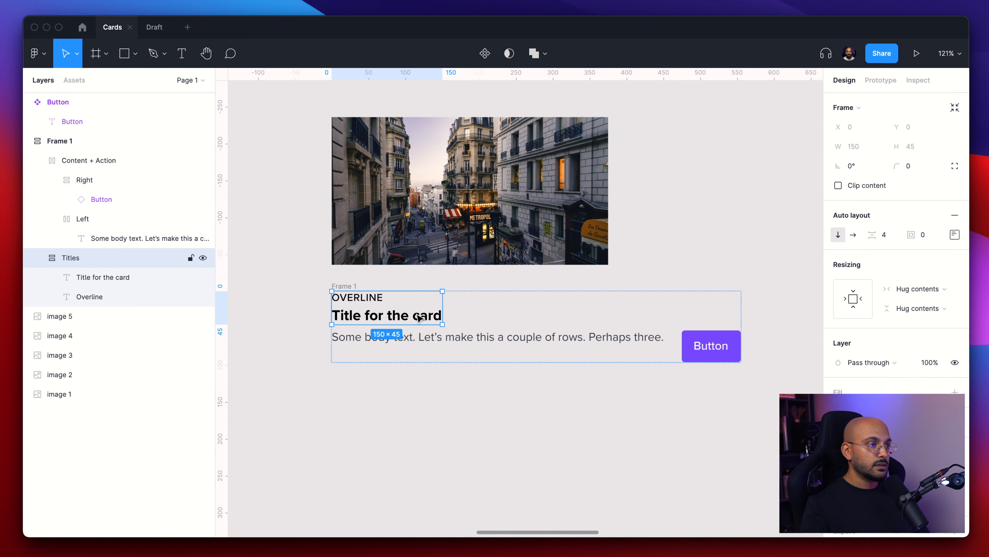
left_click(596, 347)
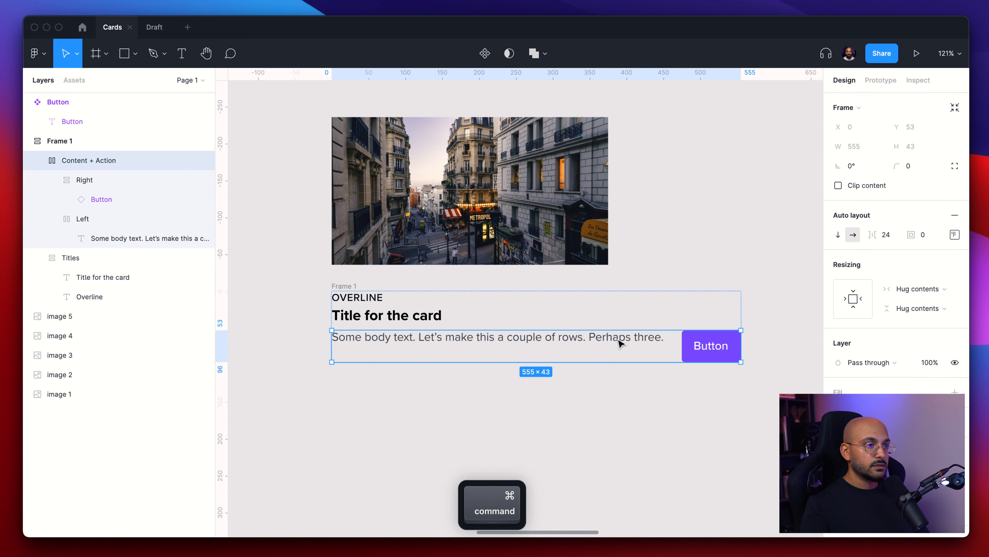
left_click(653, 339, "super")
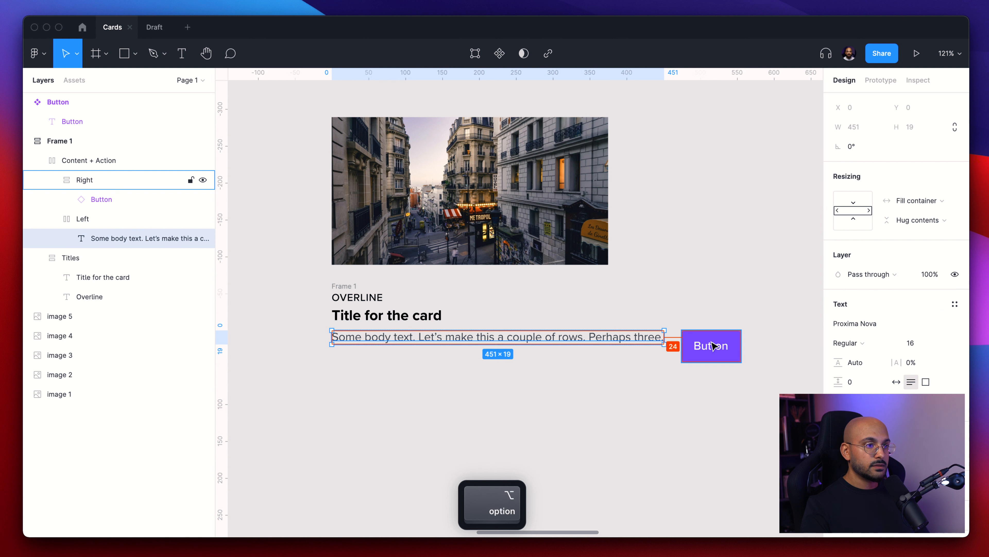
left_click(401, 325)
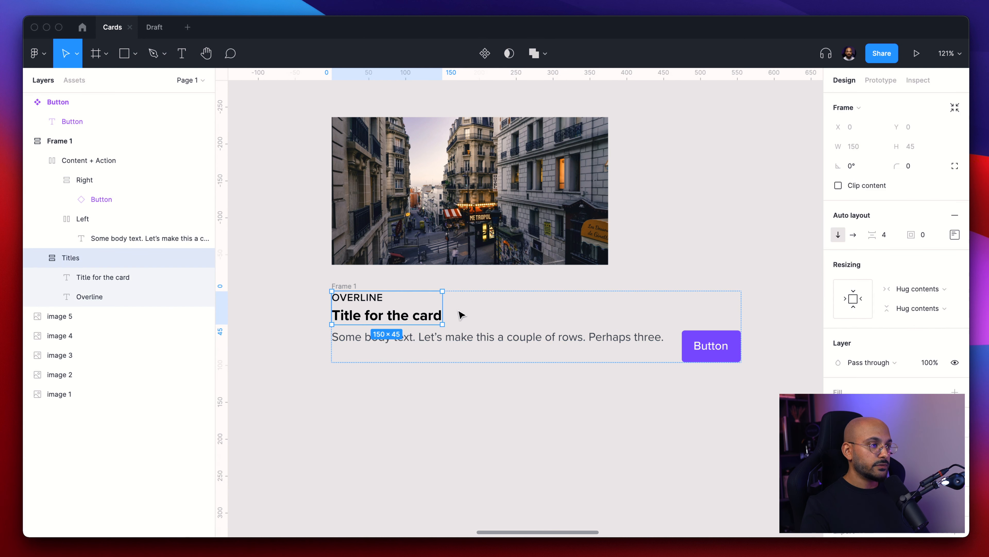
left_click(920, 288)
left_click(926, 302)
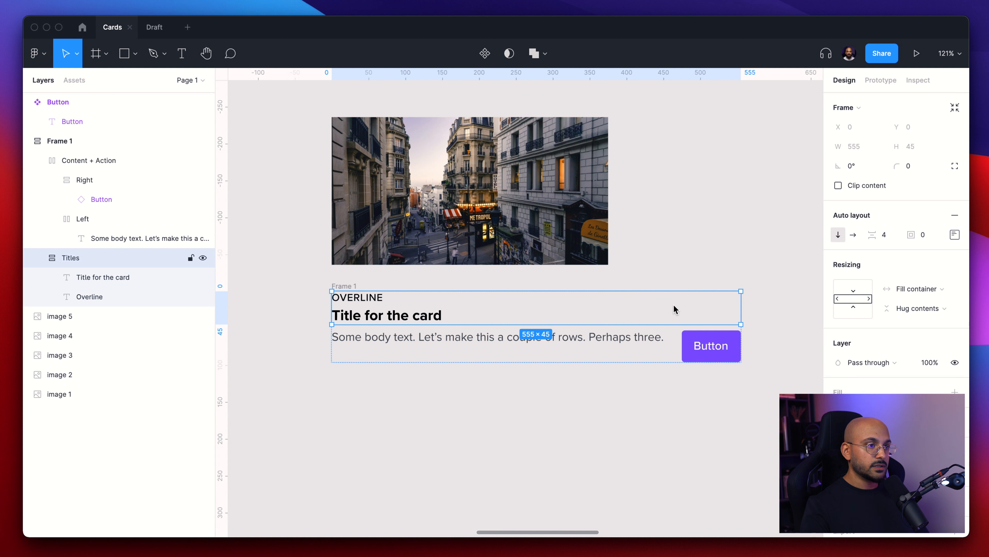
left_click(327, 287)
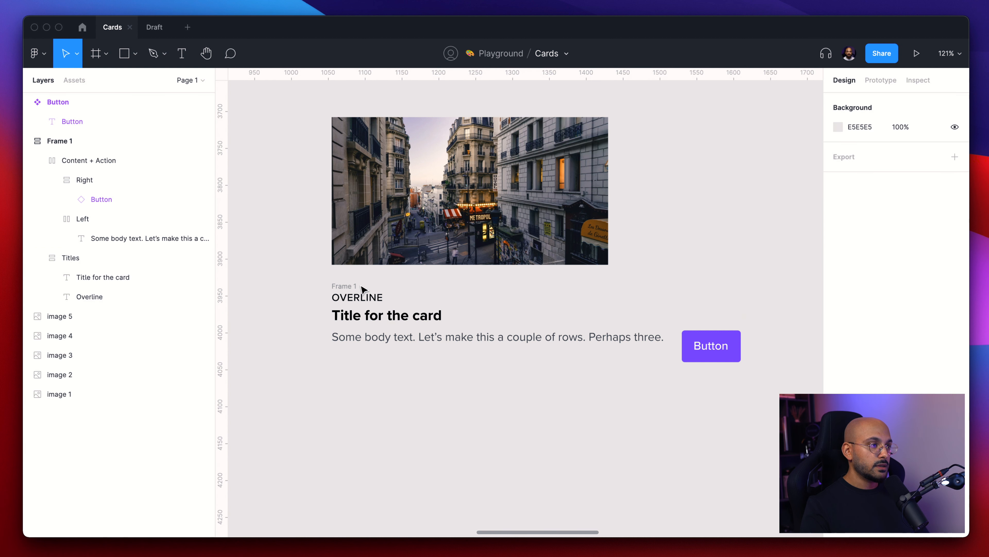
left_click(345, 286)
left_click_drag(680, 321, 565, 318)
key("super+z")
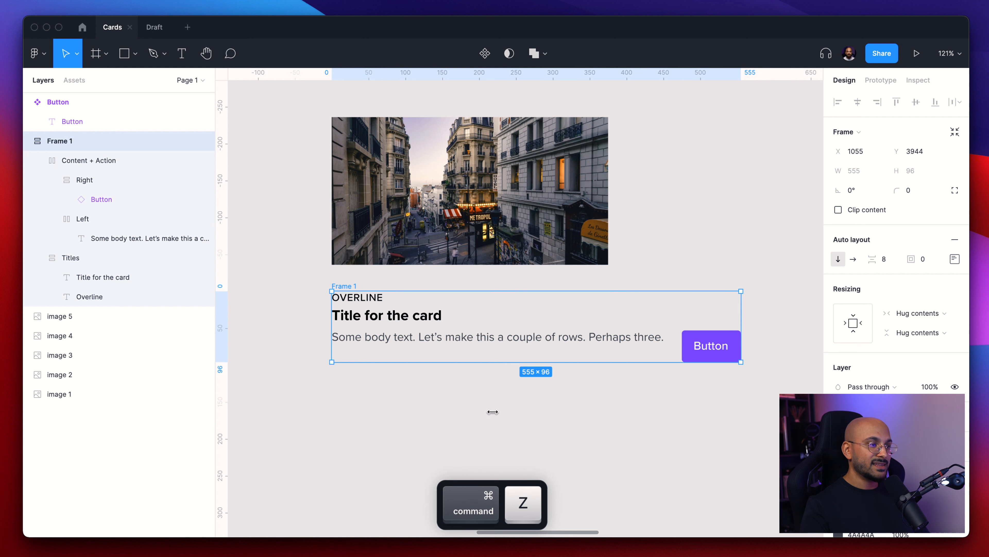
- Set the Left frame's horizontal resizing to Fill container
left_click(492, 410)
left_click(454, 341)
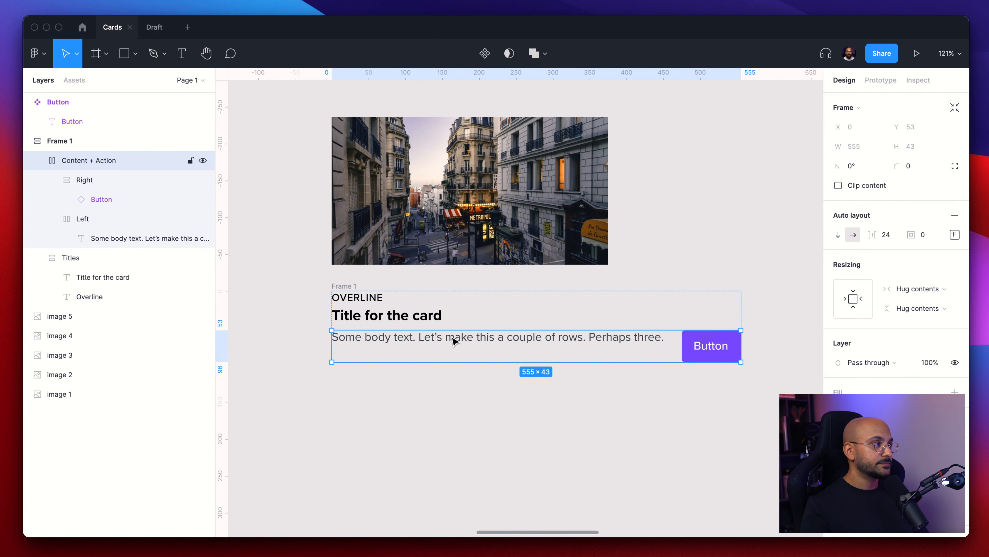
left_click(92, 183)
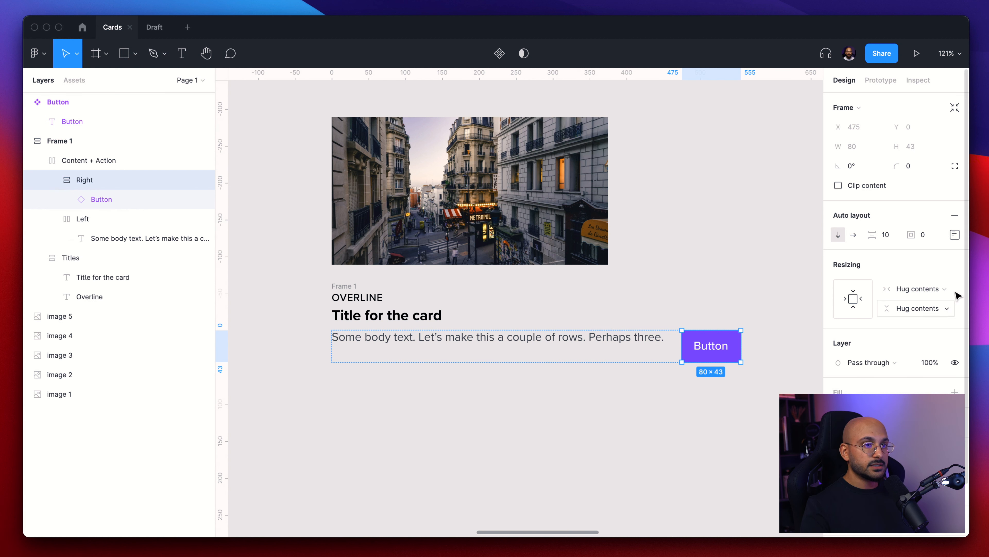
left_click(101, 219)
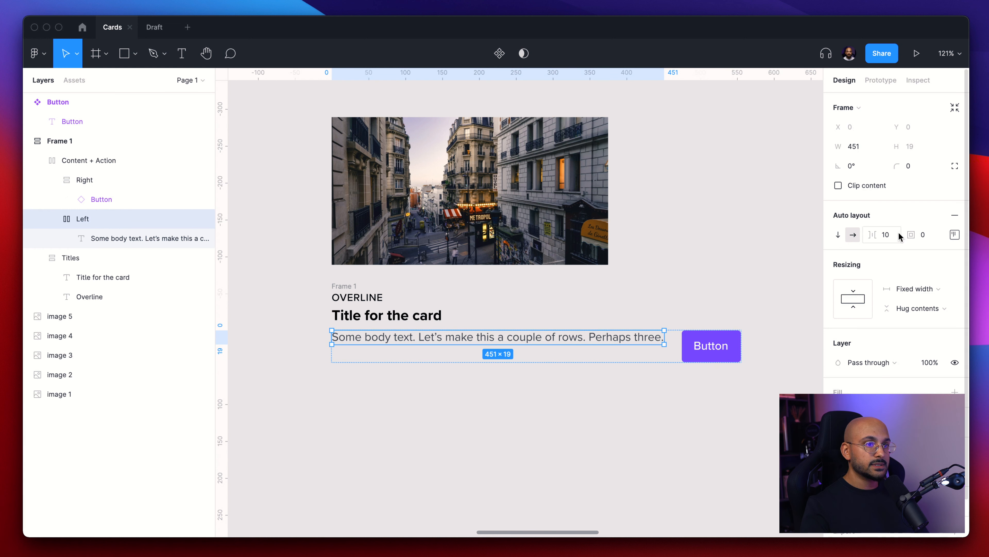
left_click(918, 289)
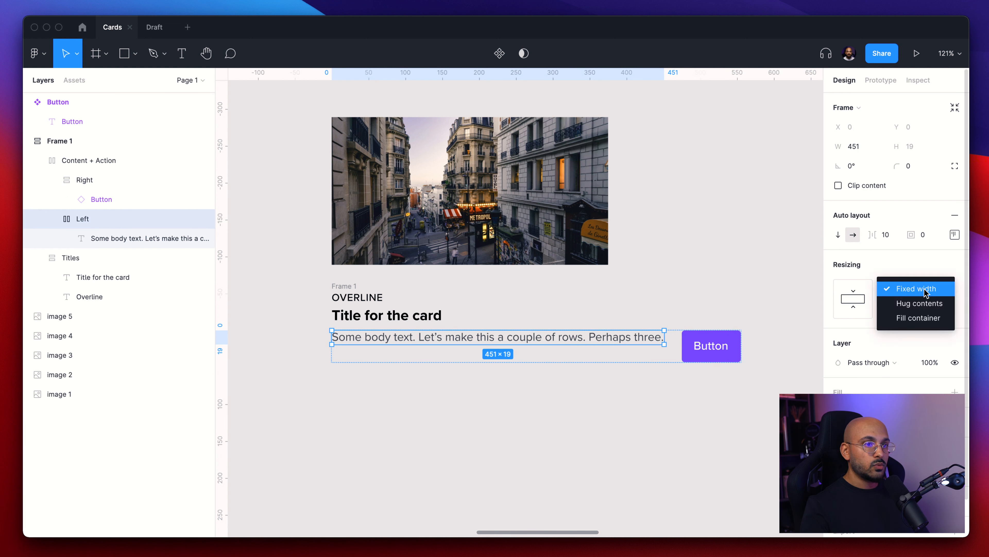
left_click(923, 318)
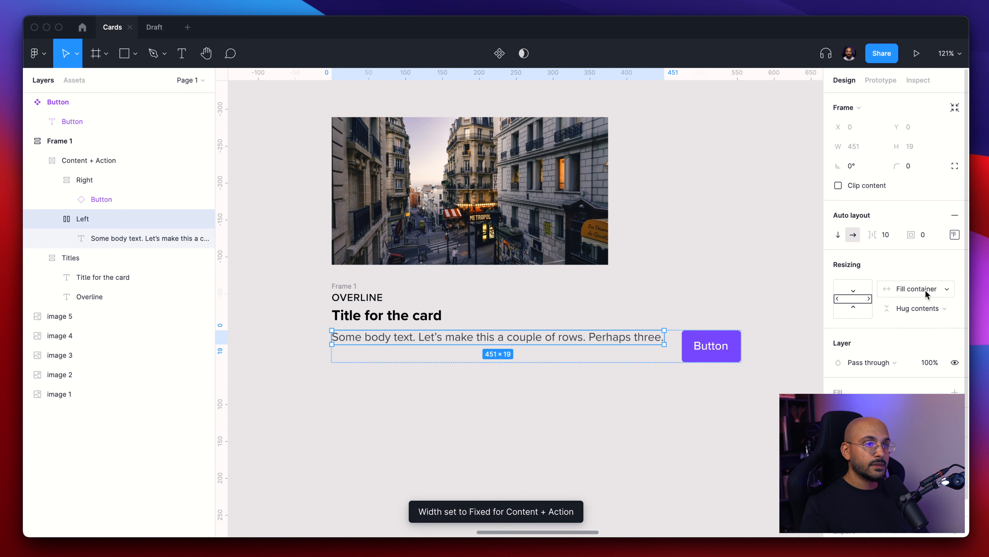
- Set the card title text's width to Fill container
left_click(690, 287)
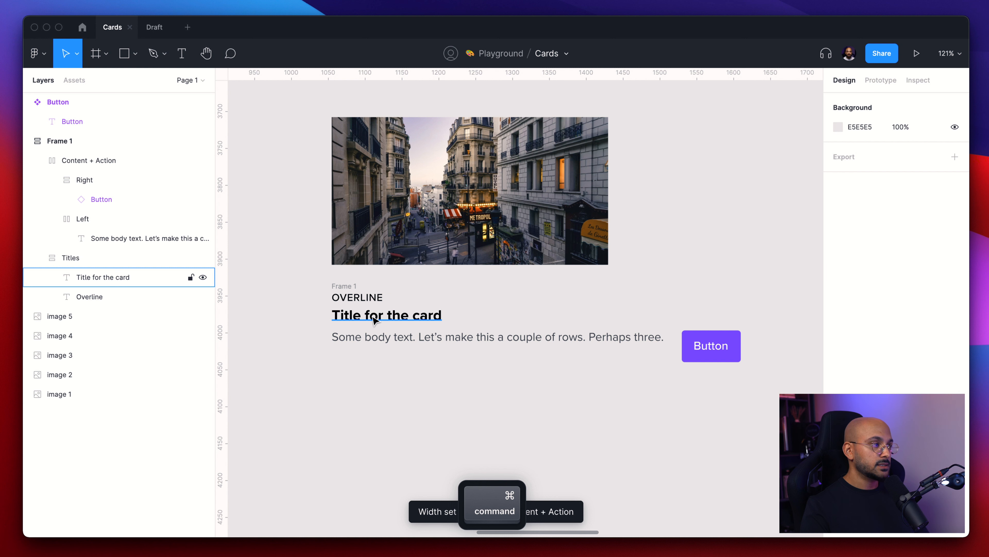
left_click(373, 320, "super")
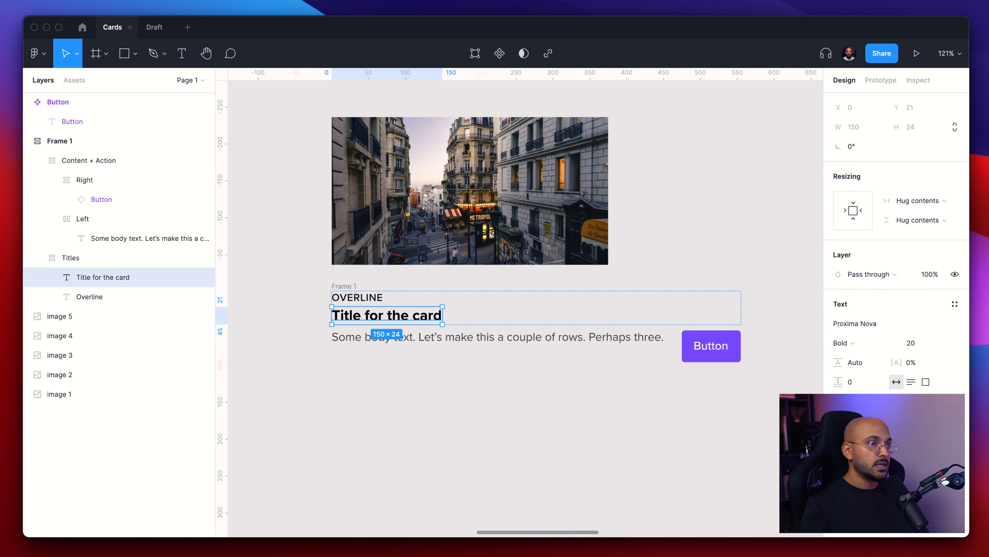
left_click(911, 200)
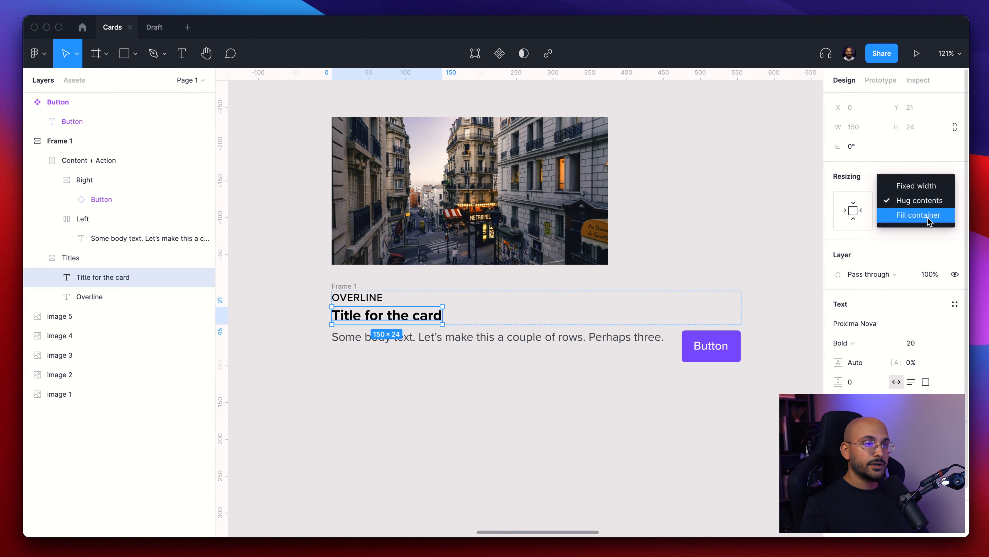
left_click(928, 218)
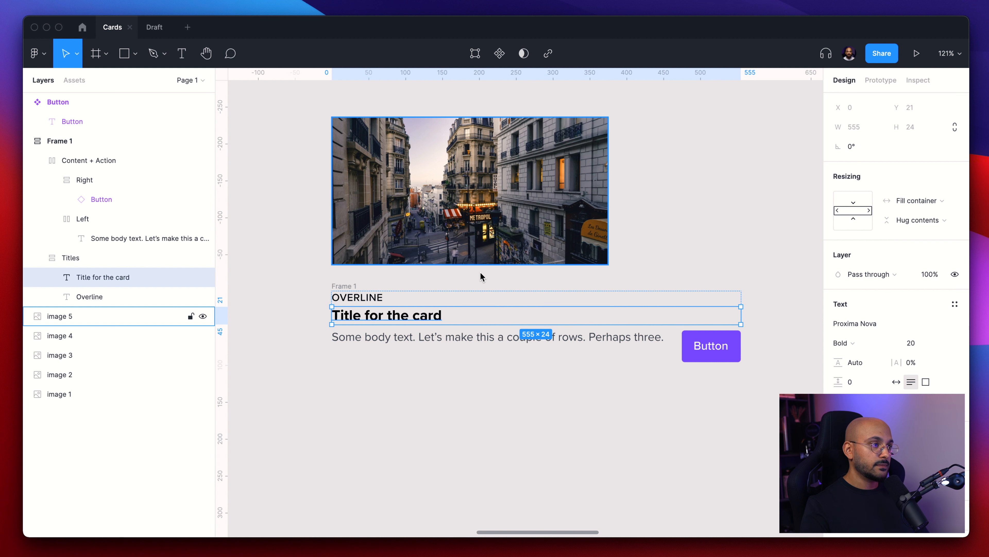
- Set the Overline text's width to Fill container
left_click(374, 299)
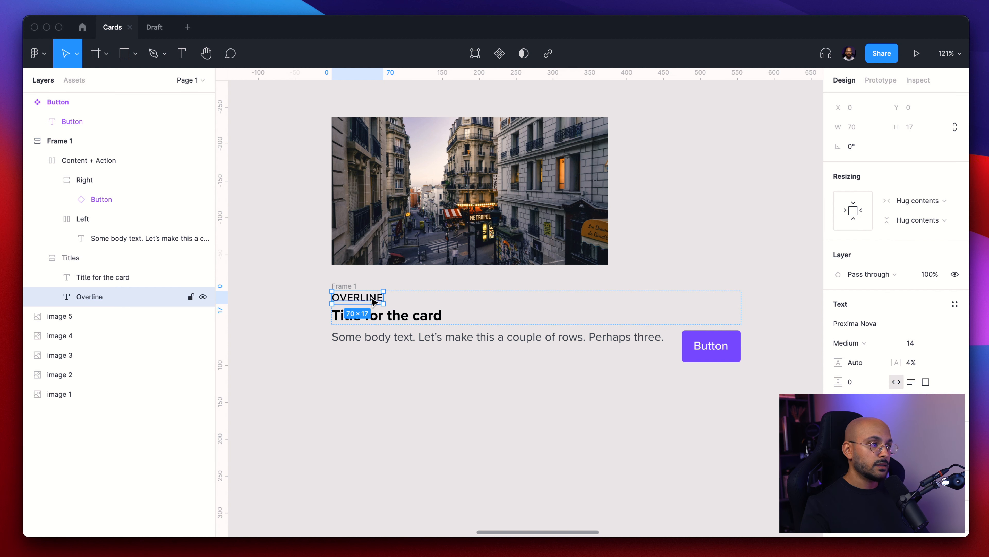
left_click(932, 203)
left_click(929, 222)
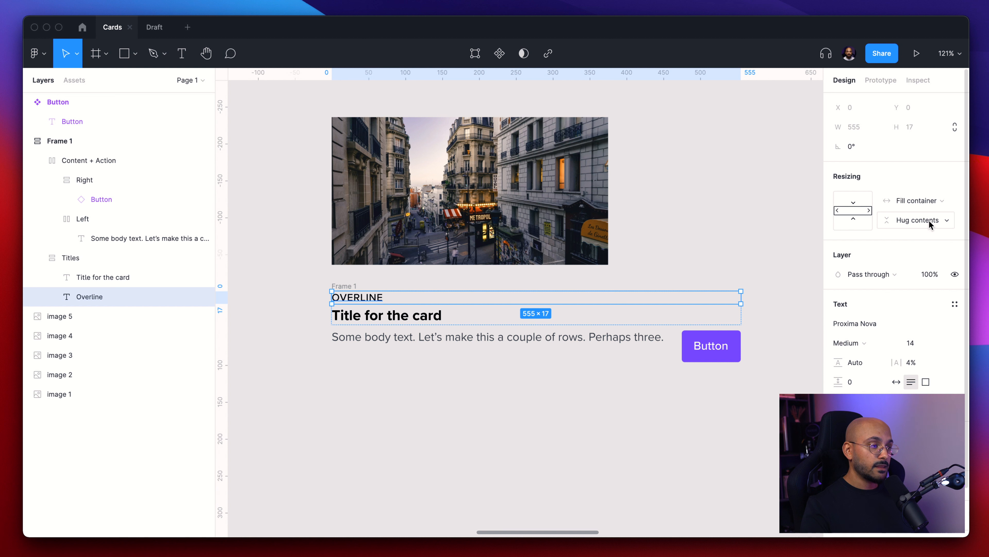
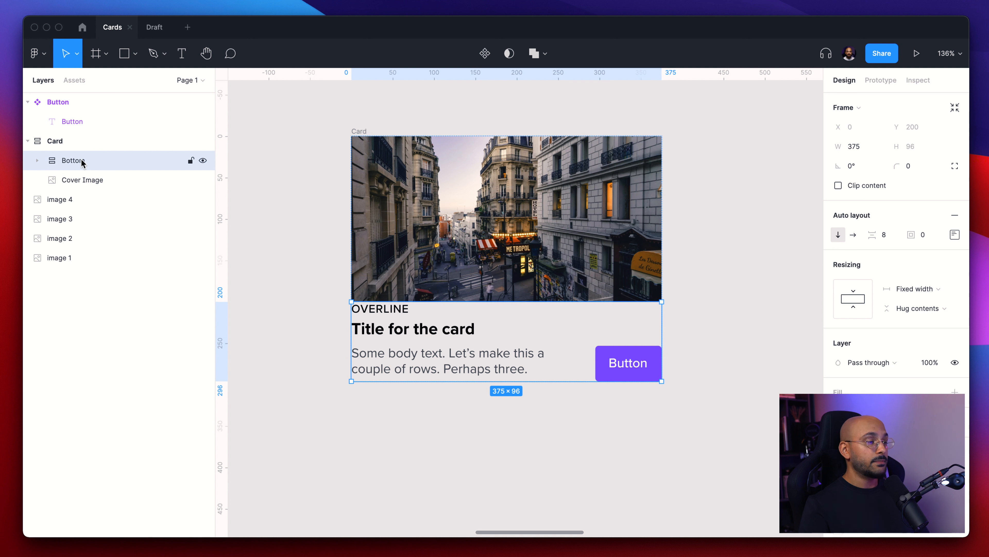
- Set the Bottom frame's auto-layout padding to 16 on all sides
left_click(37, 161)
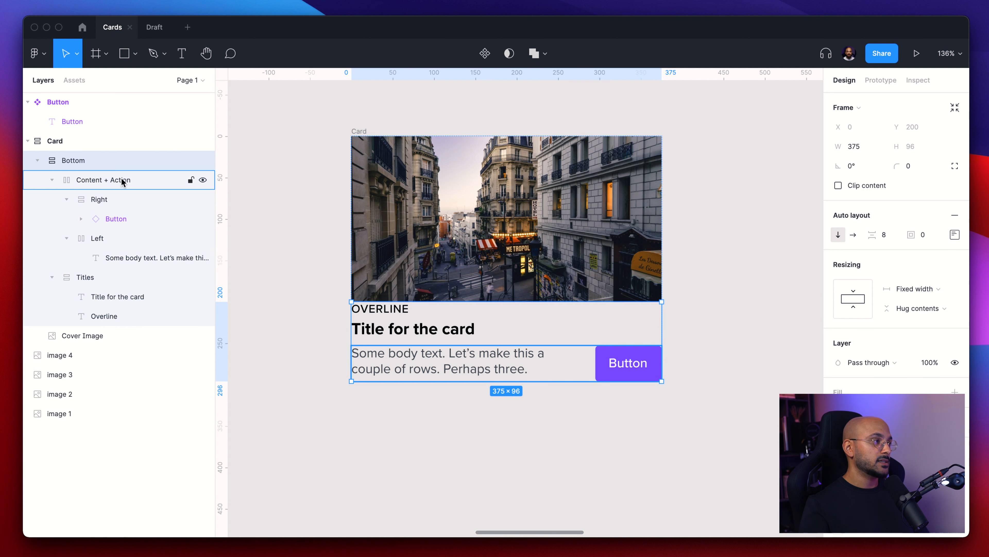
left_click(51, 179)
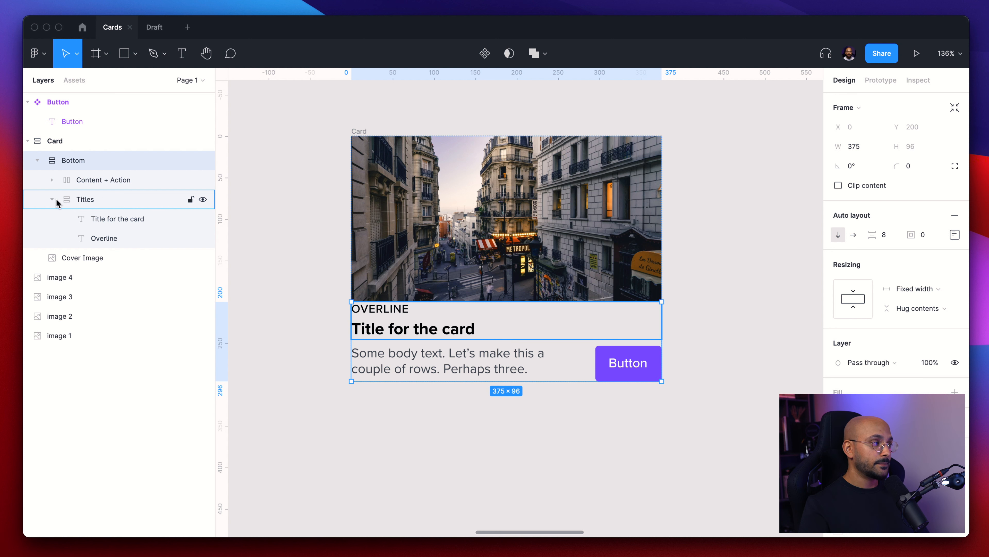
left_click(51, 180)
left_click(930, 239)
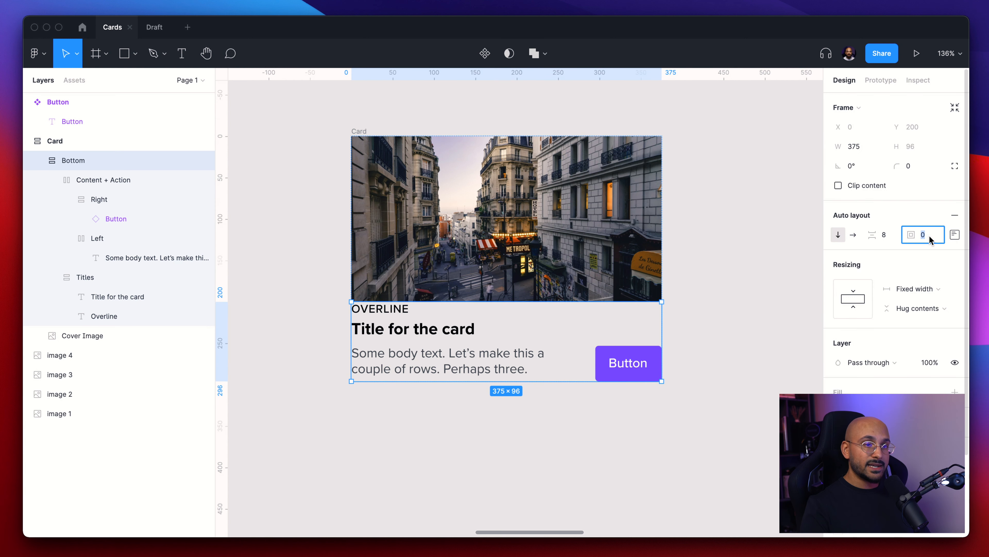
type("16")
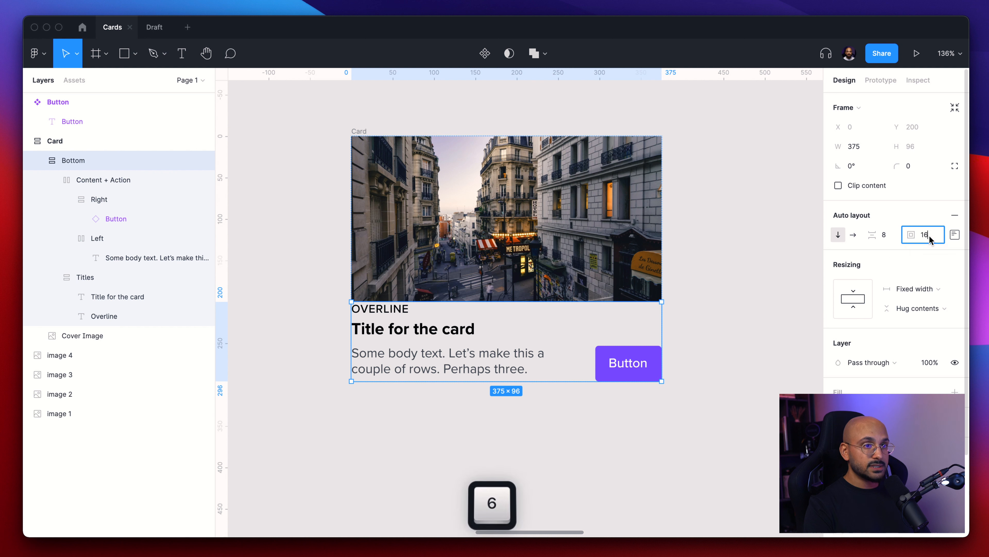
key("Return")
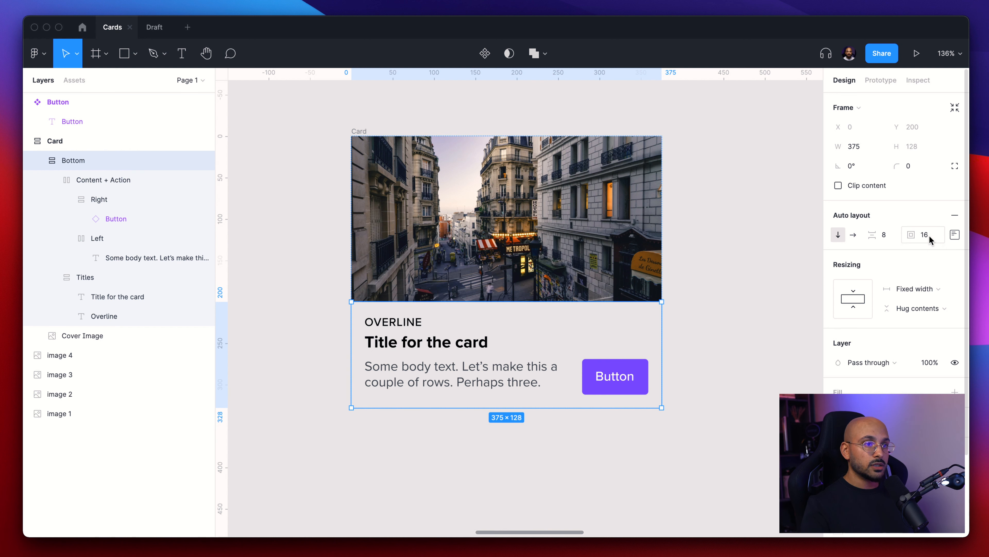
left_click(955, 238)
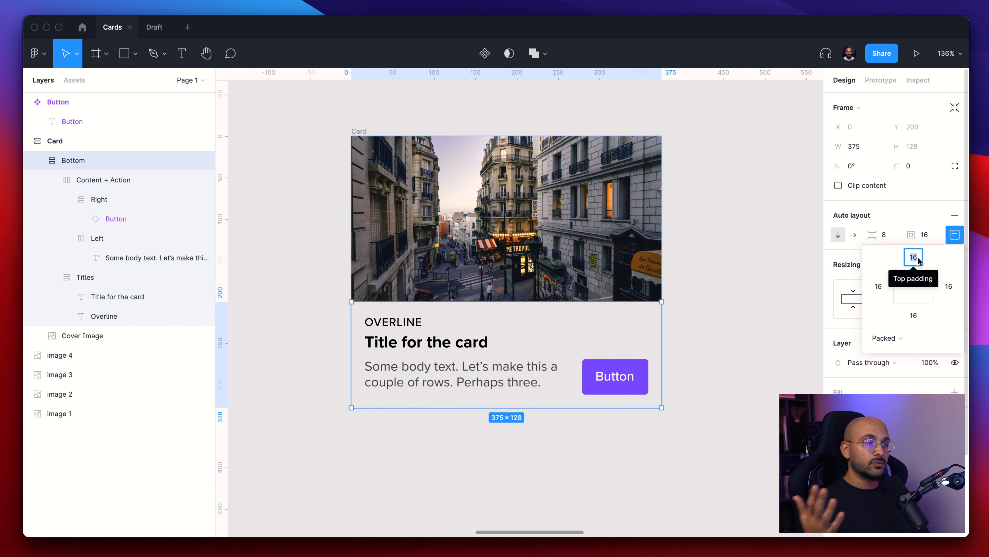
left_click(763, 257)
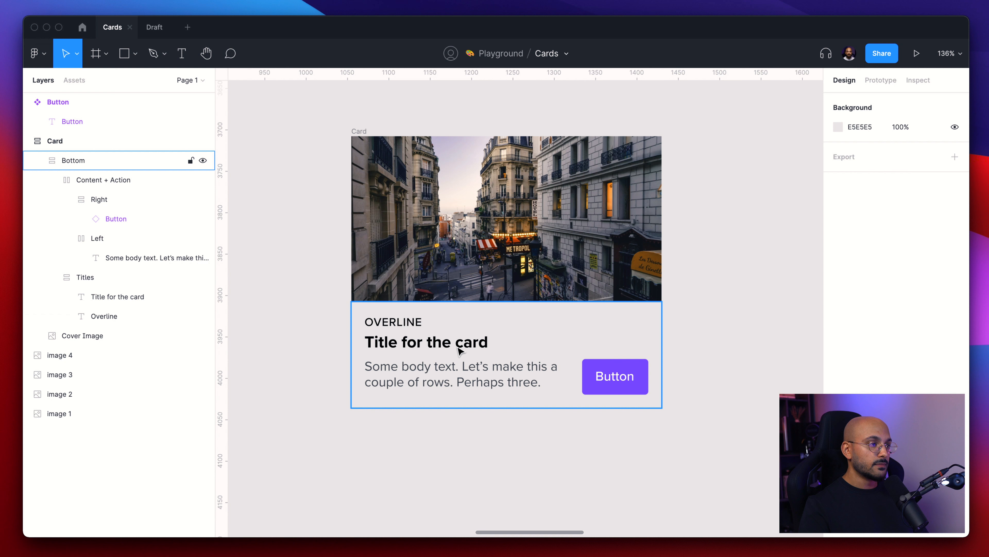
- Duplicate the card and place the copy beside the original
scroll(461, 351, "left", 1)
left_click(375, 133)
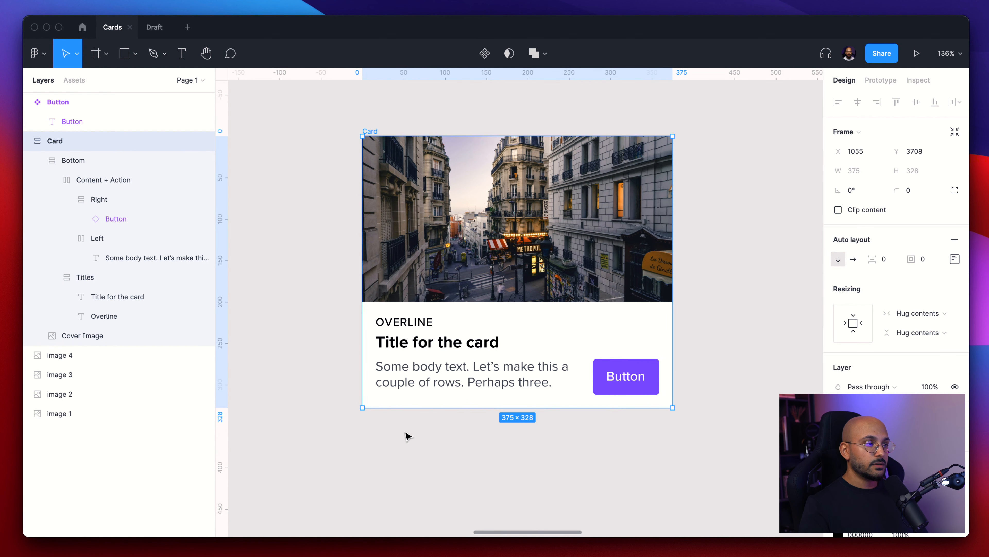
left_click(395, 442)
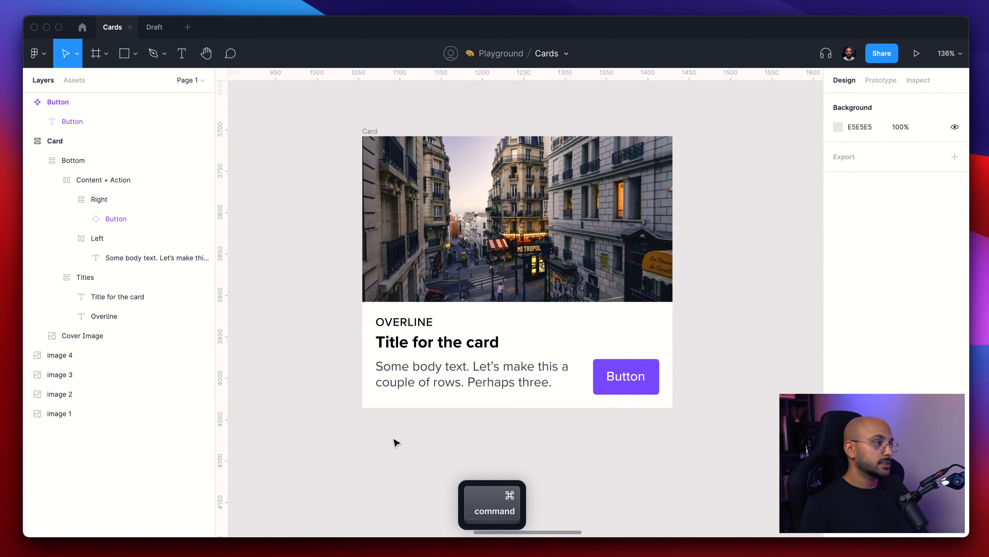
scroll(397, 442, "down", 3)
scroll(393, 442, "right", 3)
scroll(393, 442, "down", 1)
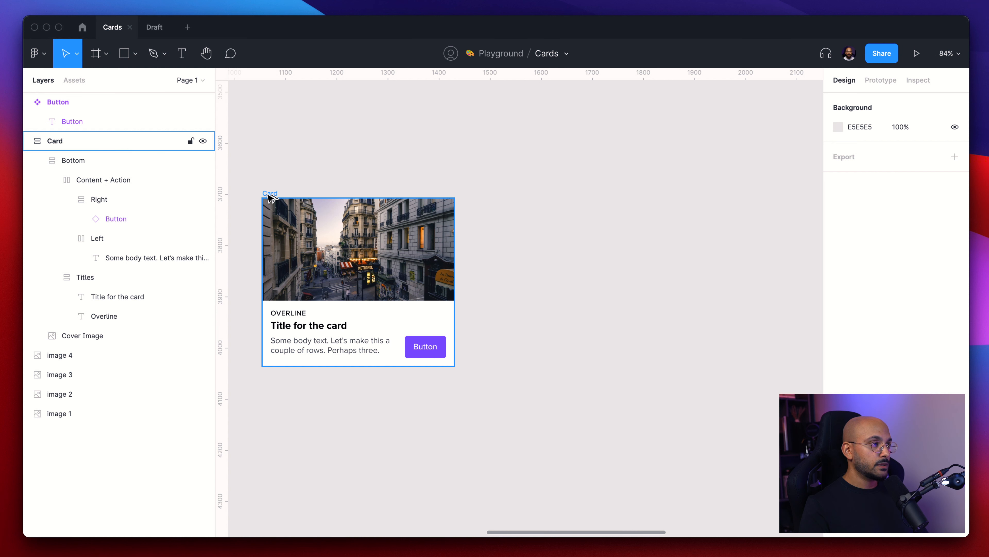
left_click_drag(271, 198, 530, 200)
- Try to resize the duplicated card horizontally and undo the resize
left_click_drag(713, 261, 511, 269)
key("super+z")
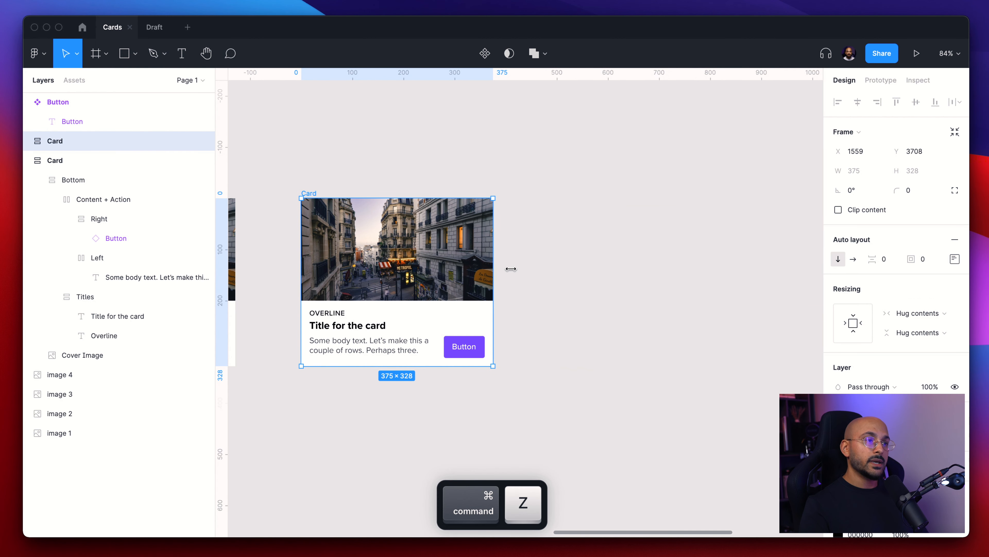
left_click(564, 272)
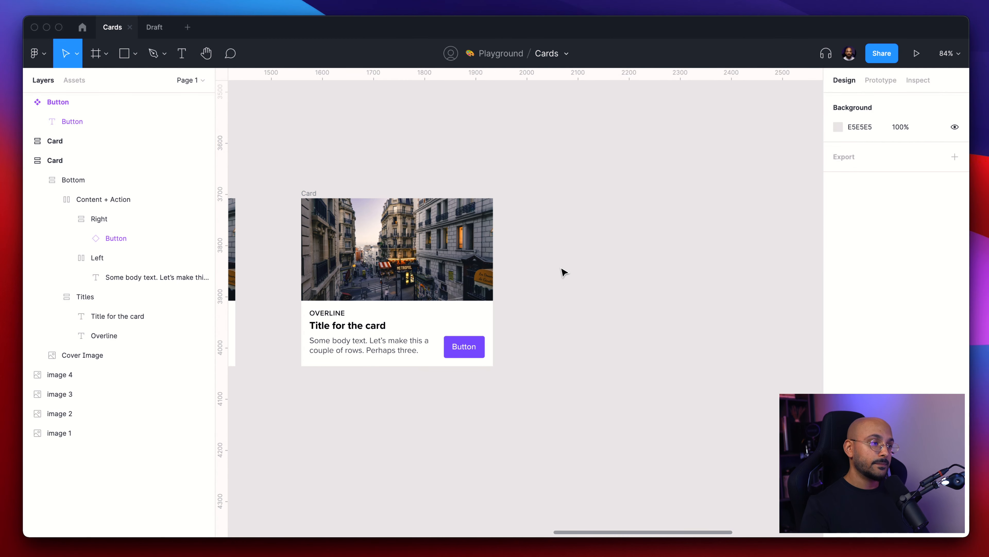
scroll(501, 270, "left", 3)
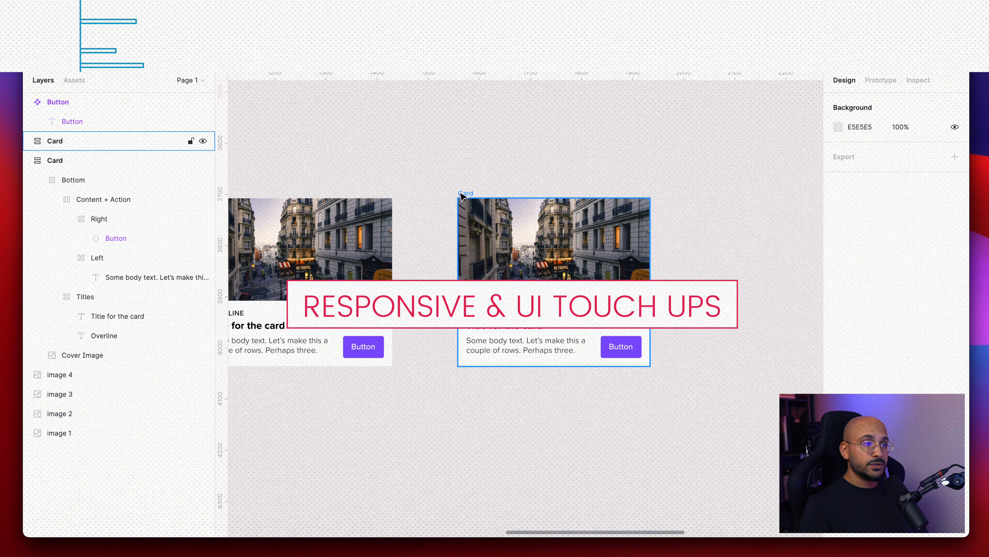
- Set the duplicated card's cover image horizontal resizing to Fill container
left_click(462, 197)
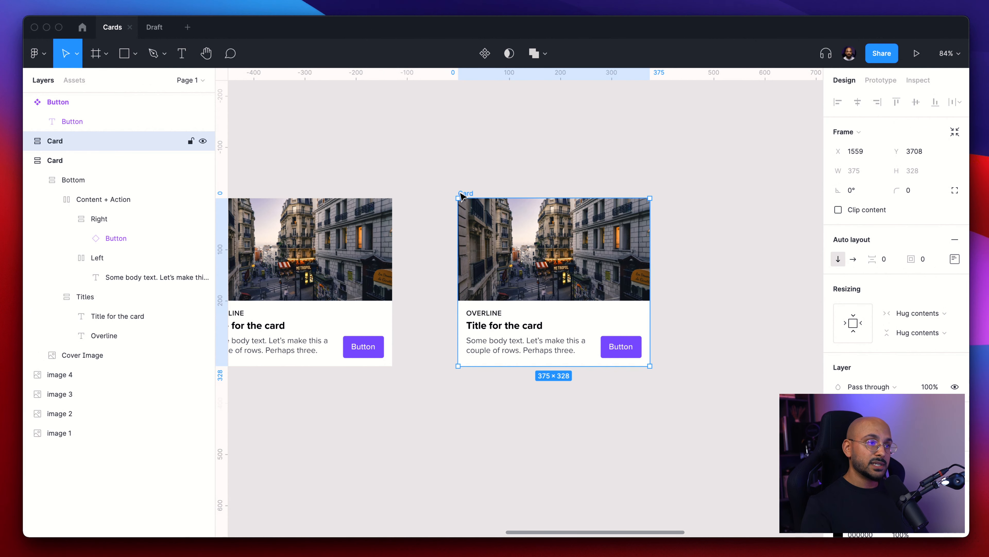
left_click(678, 237)
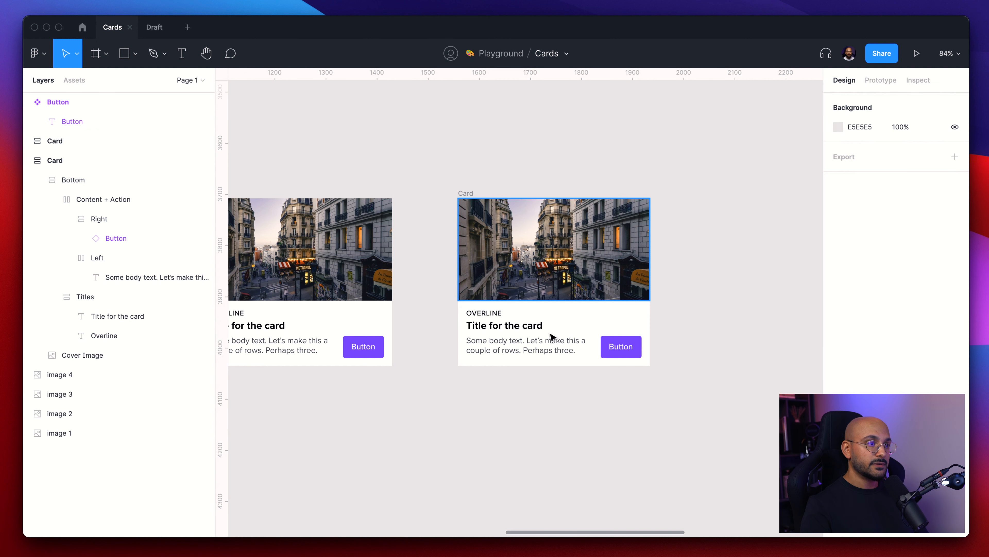
left_click(557, 287, "super")
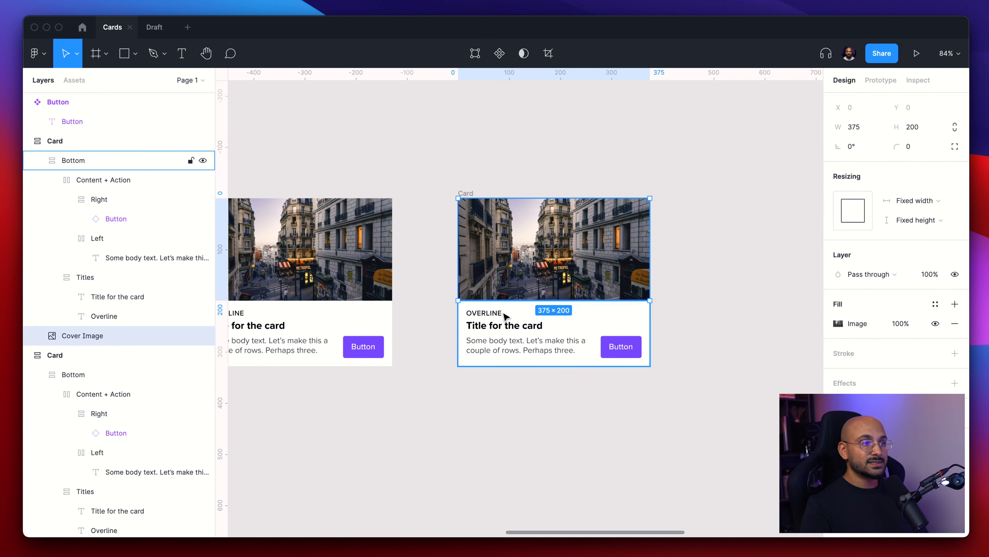
left_click(503, 319)
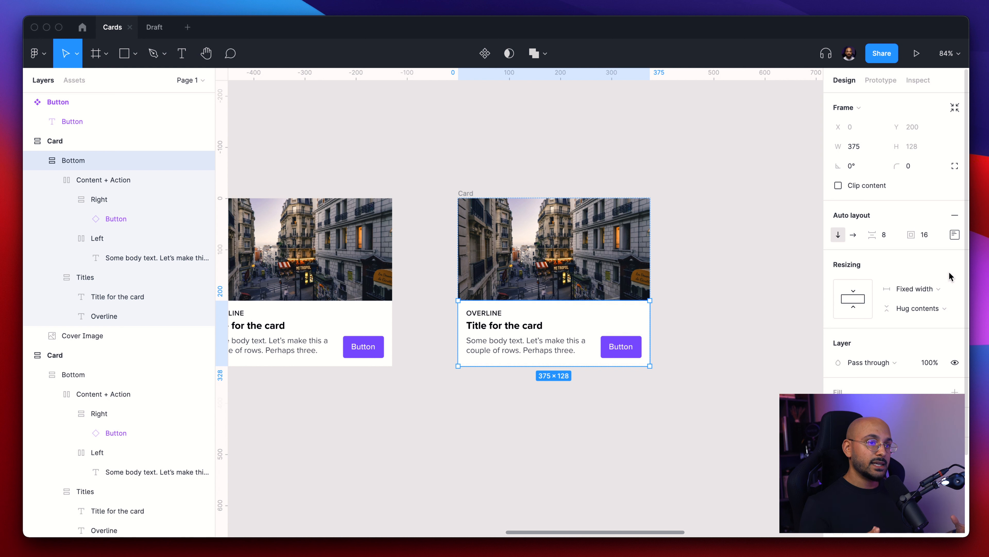
left_click(528, 261)
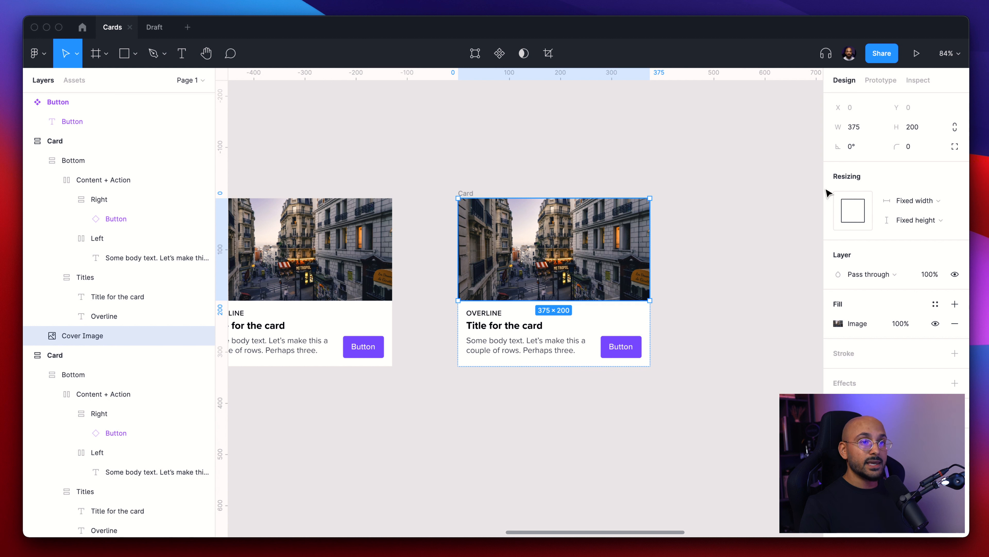
left_click(933, 201)
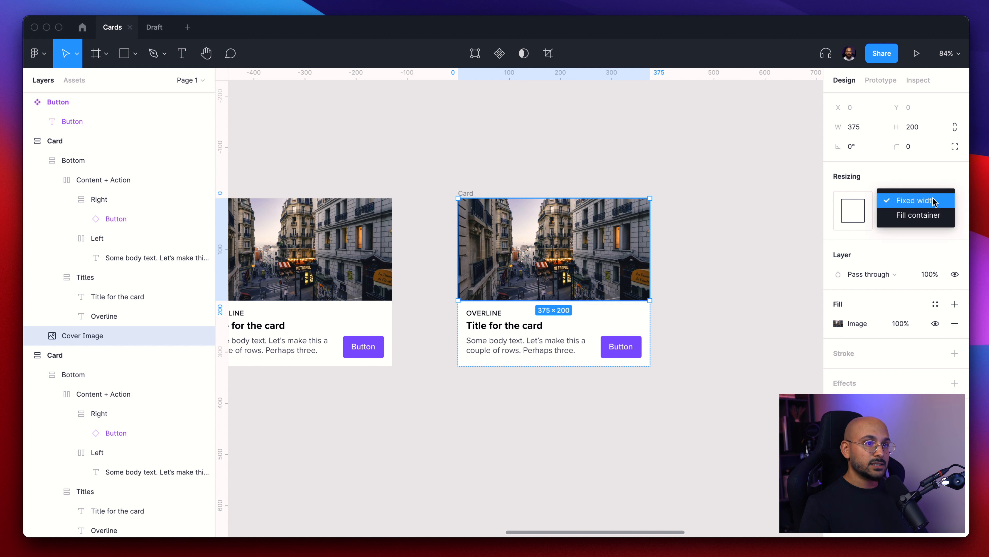
left_click(929, 215)
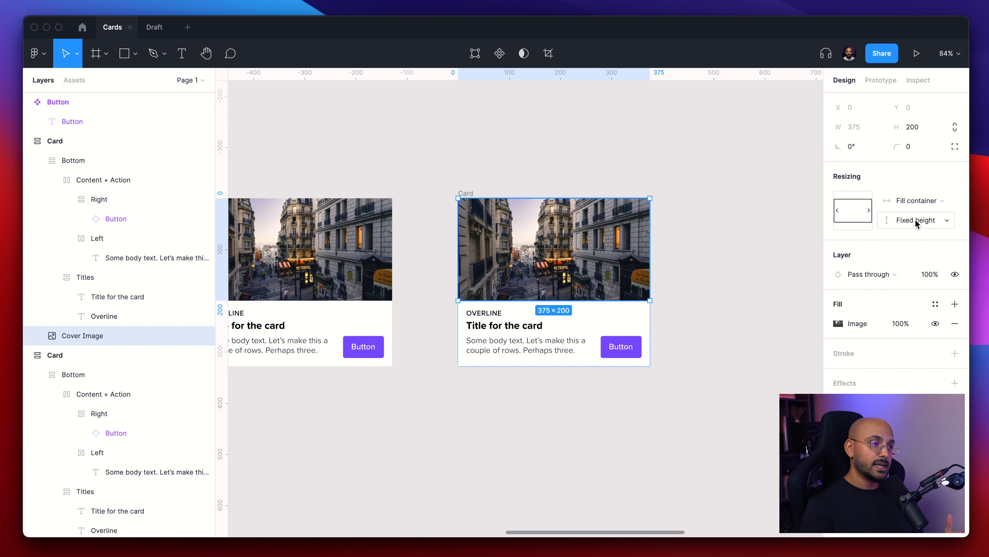
- Set the Bottom frame's horizontal resizing to Fill container
left_click(537, 327)
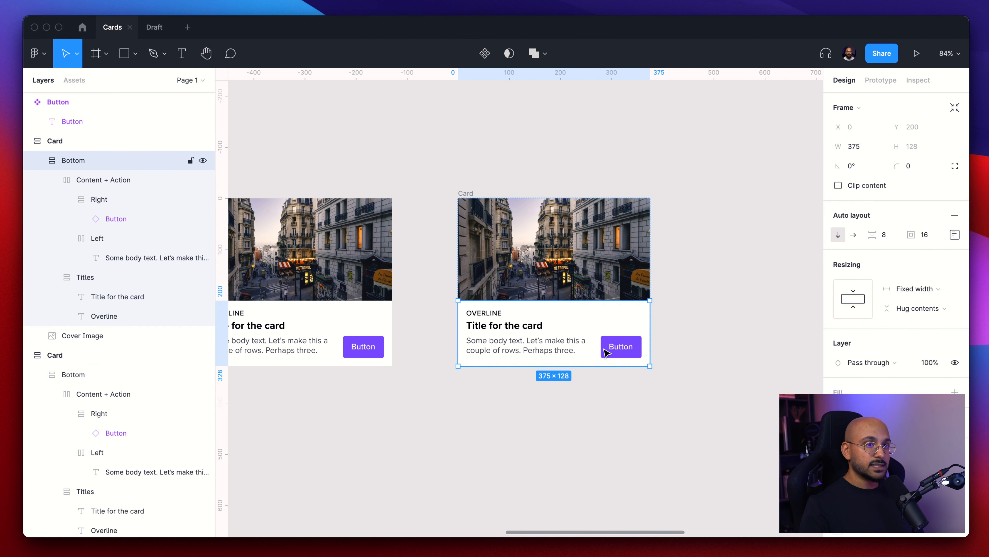
left_click(902, 288)
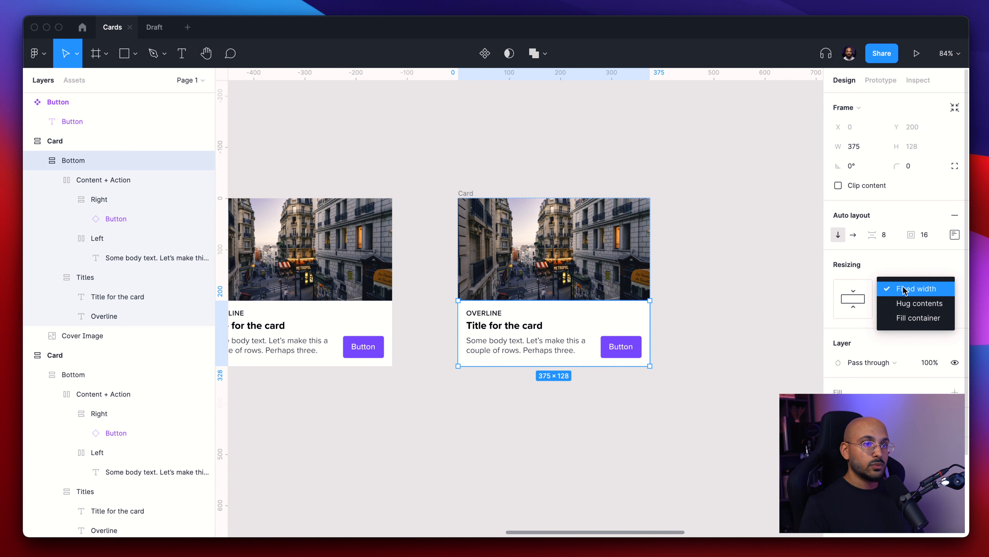
left_click(918, 318)
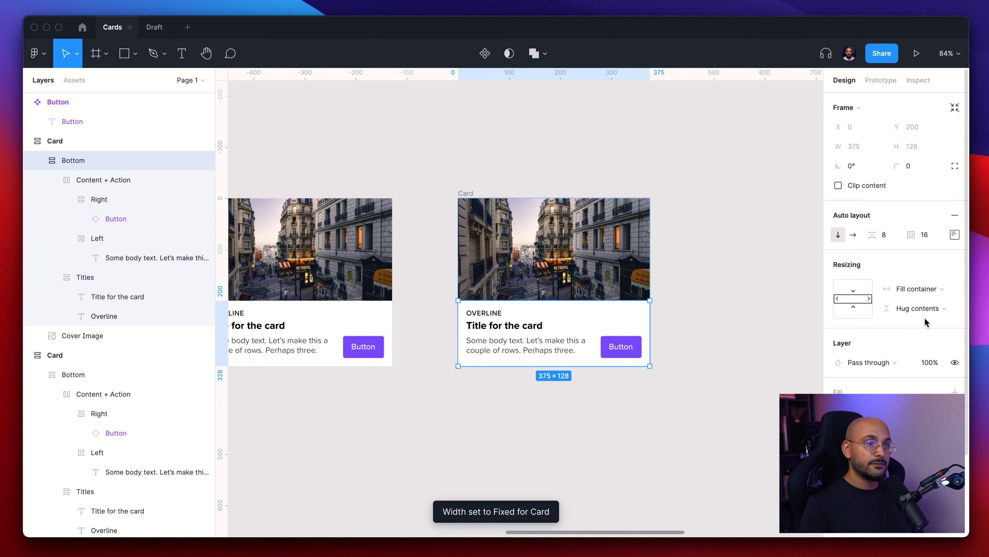
- Review the horizontal resizing of each nested frame and text layer inside the card's Bottom frame
left_click(96, 183)
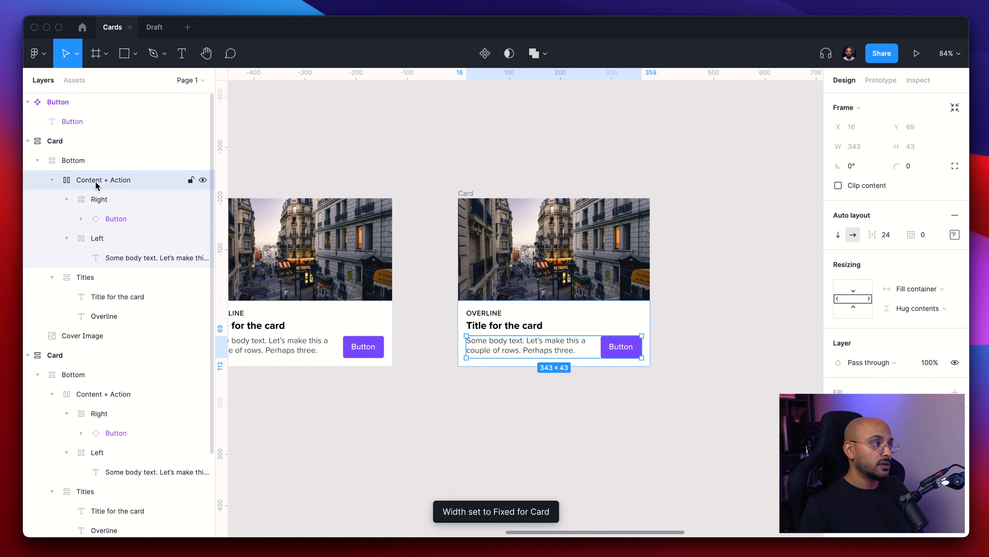
left_click(102, 200)
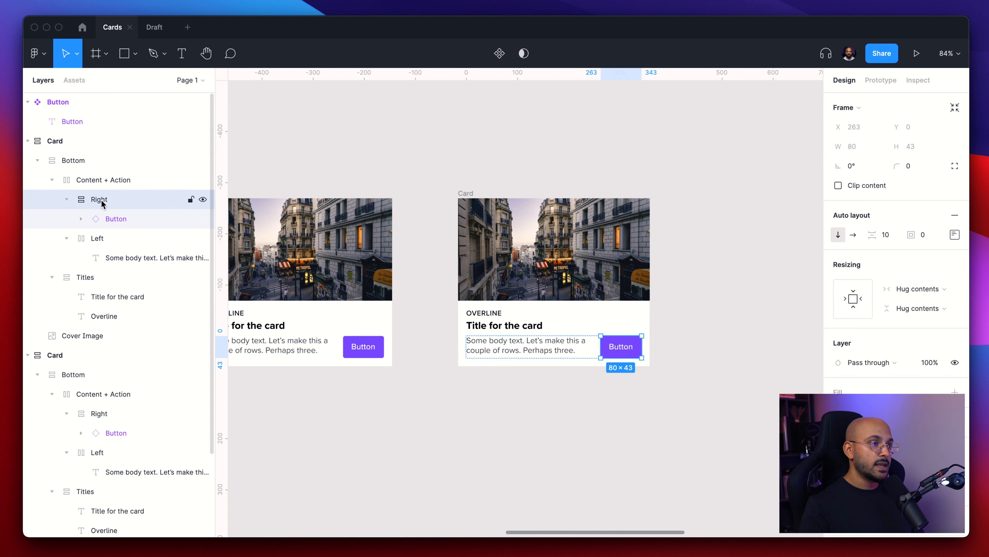
left_click(112, 241)
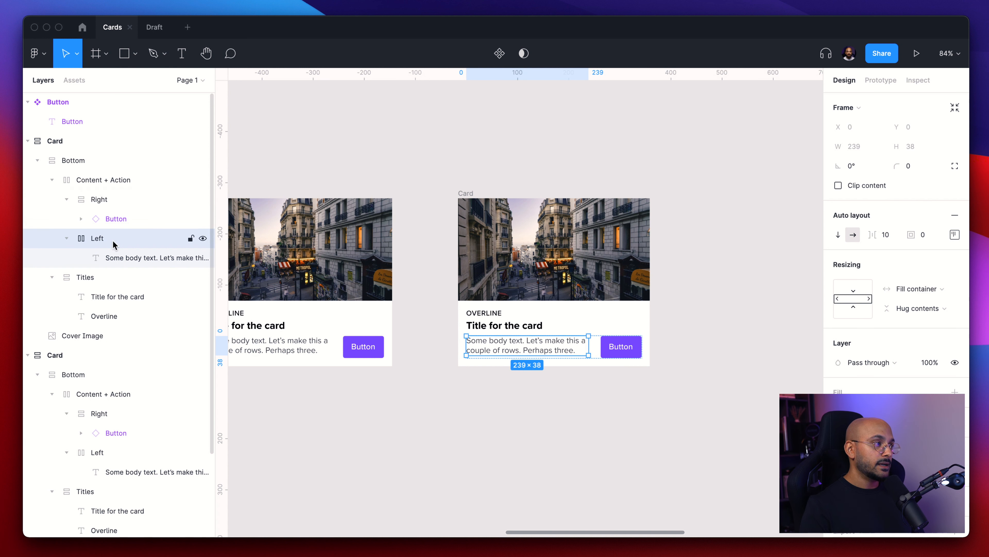
left_click(113, 205)
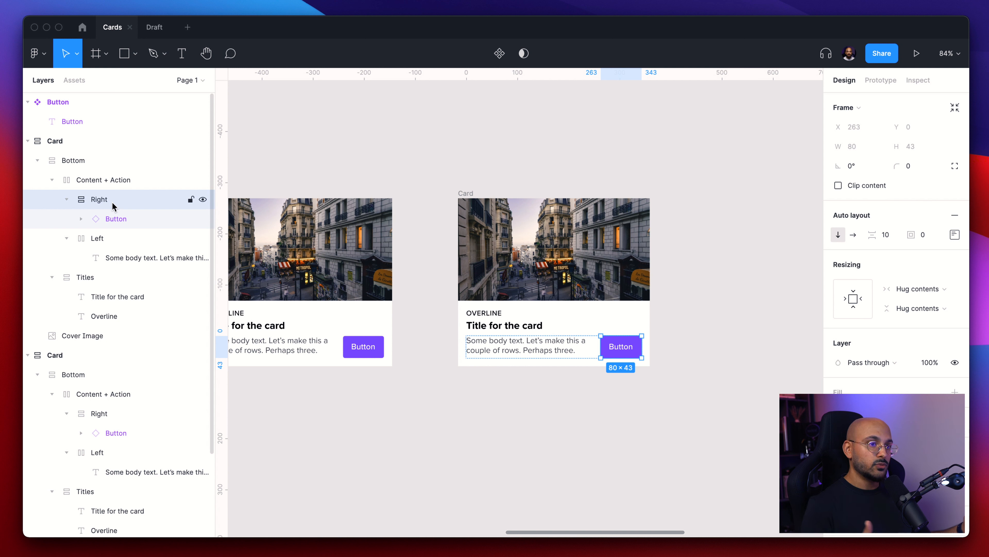
left_click(91, 282)
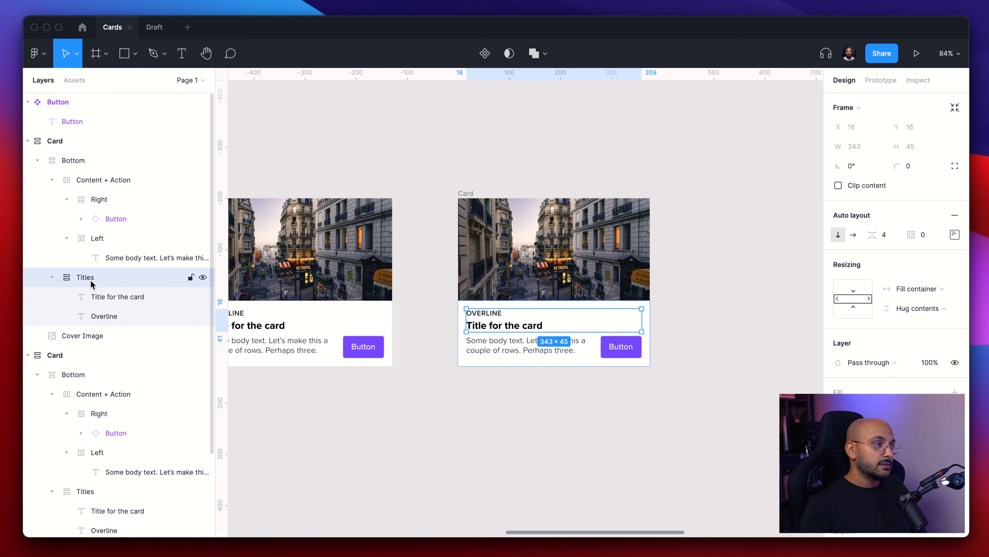
left_click(108, 296)
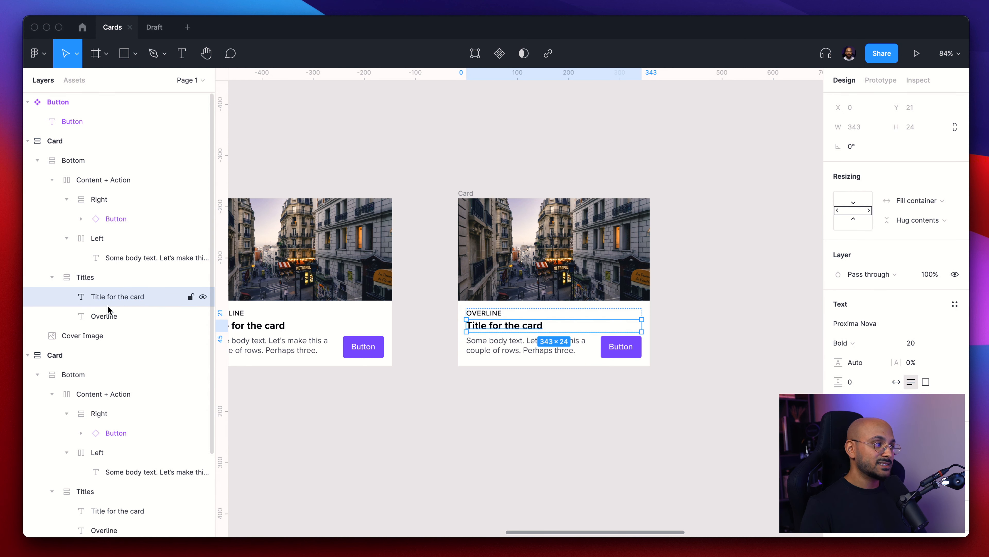
left_click(105, 314)
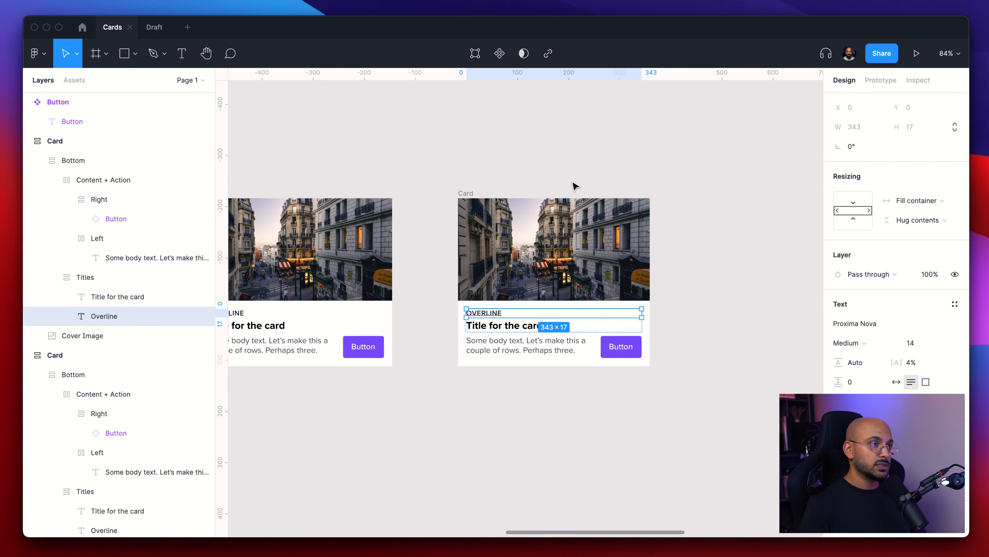
- Widen the duplicated card to about 429 px to test its responsive layout
left_click(569, 188)
left_click(652, 253)
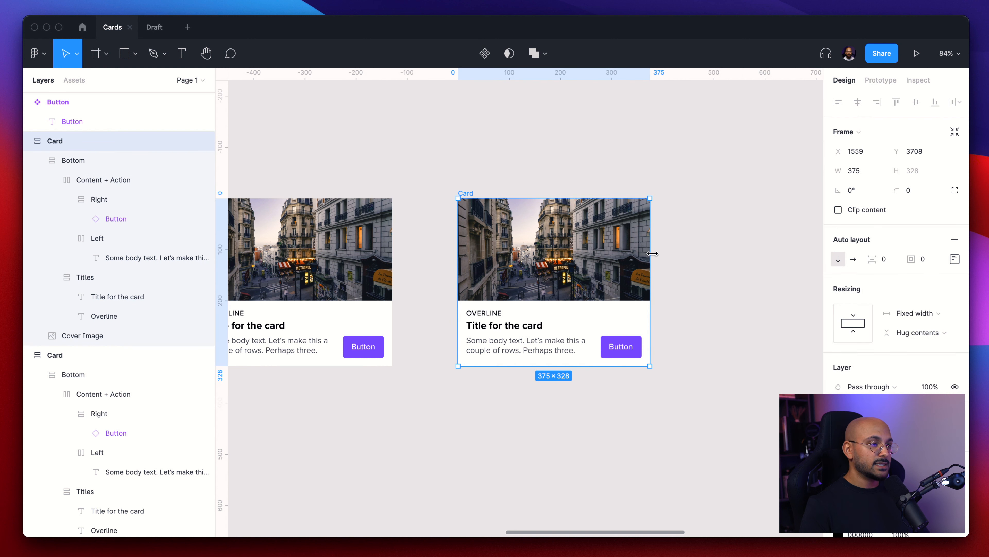
left_click_drag(652, 253, 669, 330)
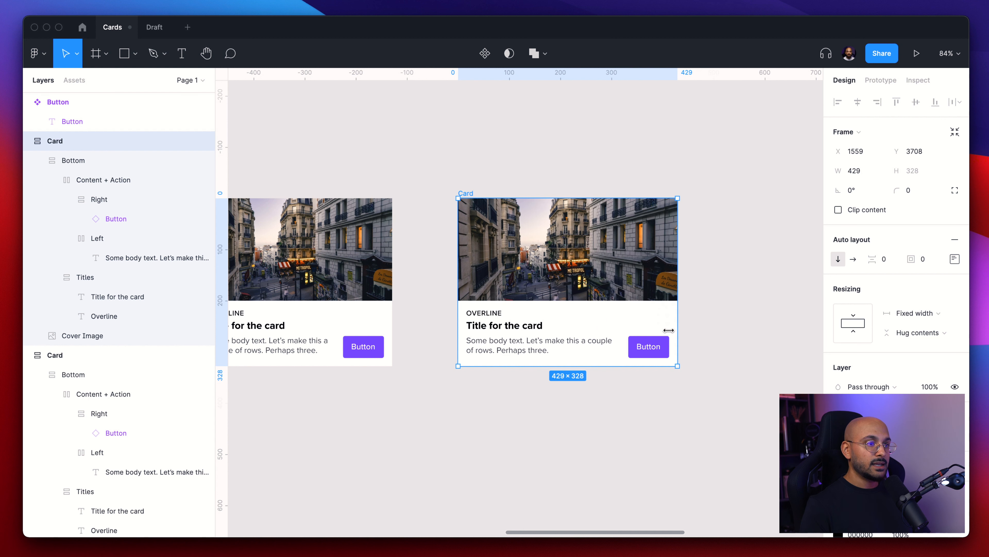
- Temporarily replace the button label with a longer call to action, then set it back to Button
left_click(645, 349, "super")
key("e")
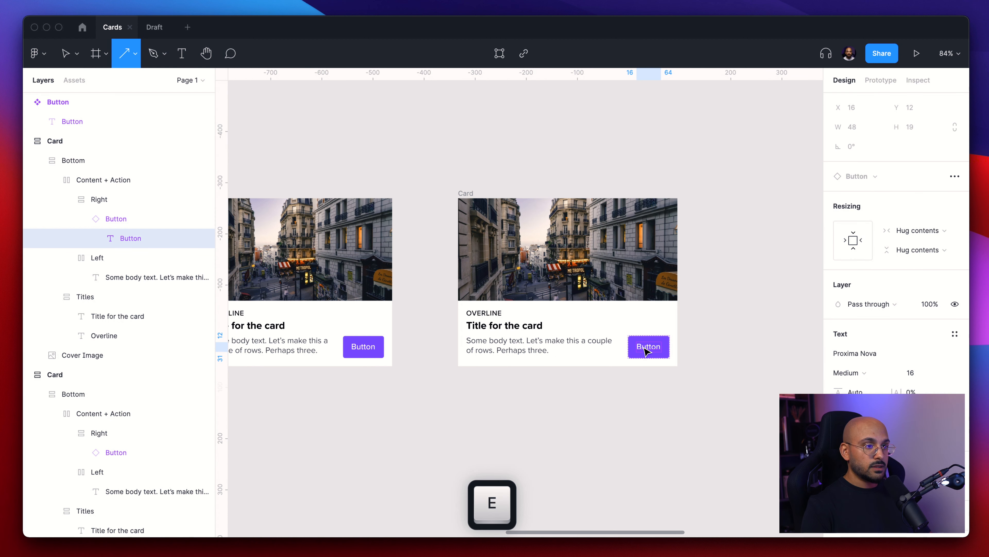
key("t")
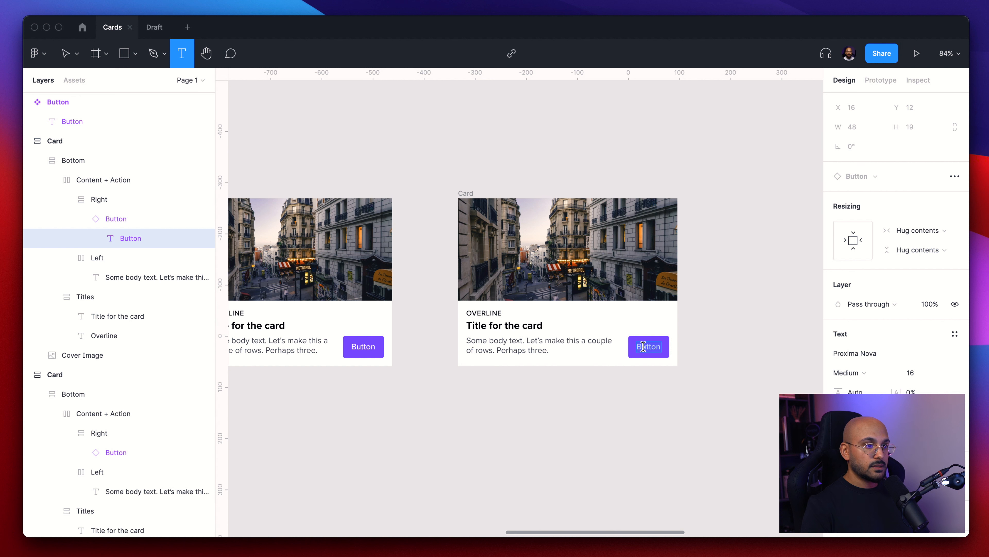
type("Learn")
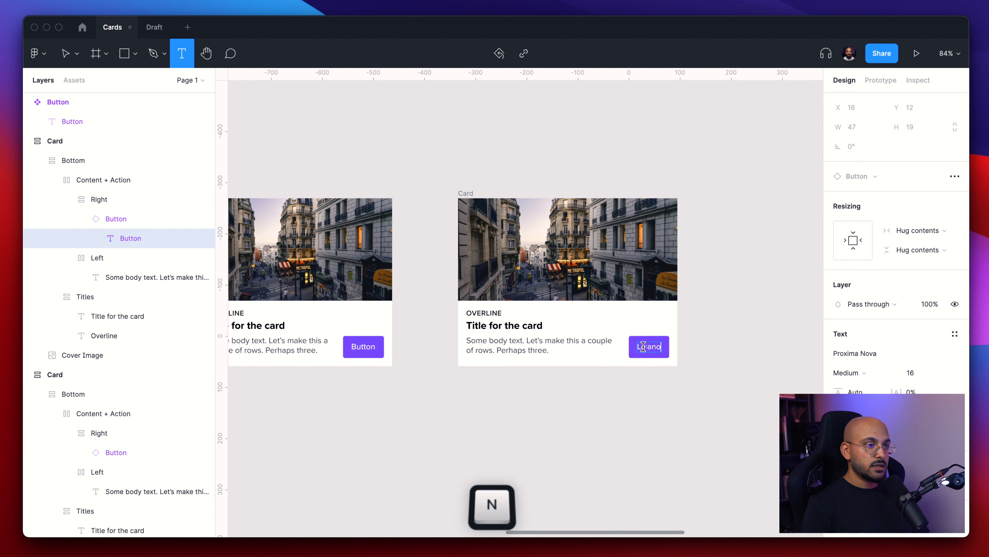
type("CTA")
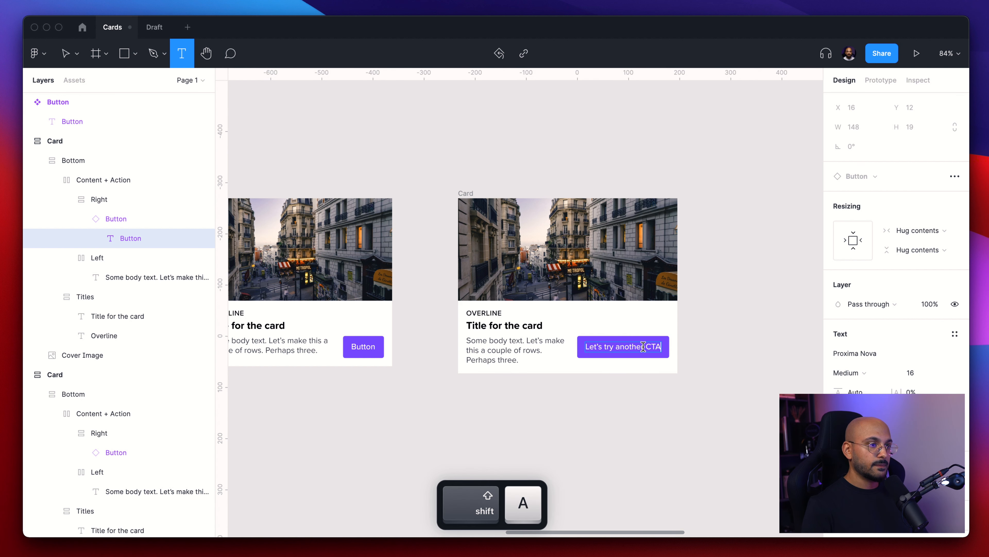
key("super+a")
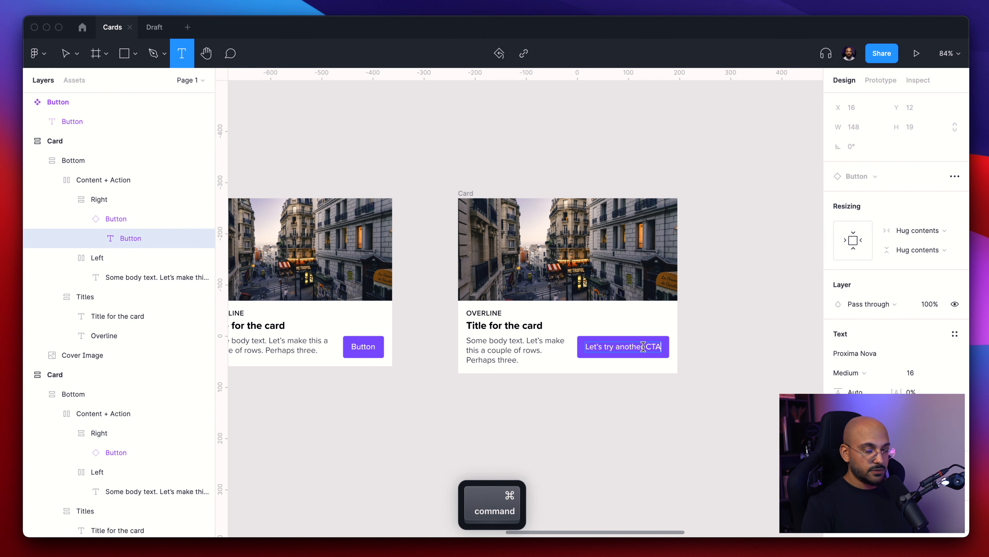
type("Button")
- Set the duplicated card's corner radius to 8
left_click(441, 230)
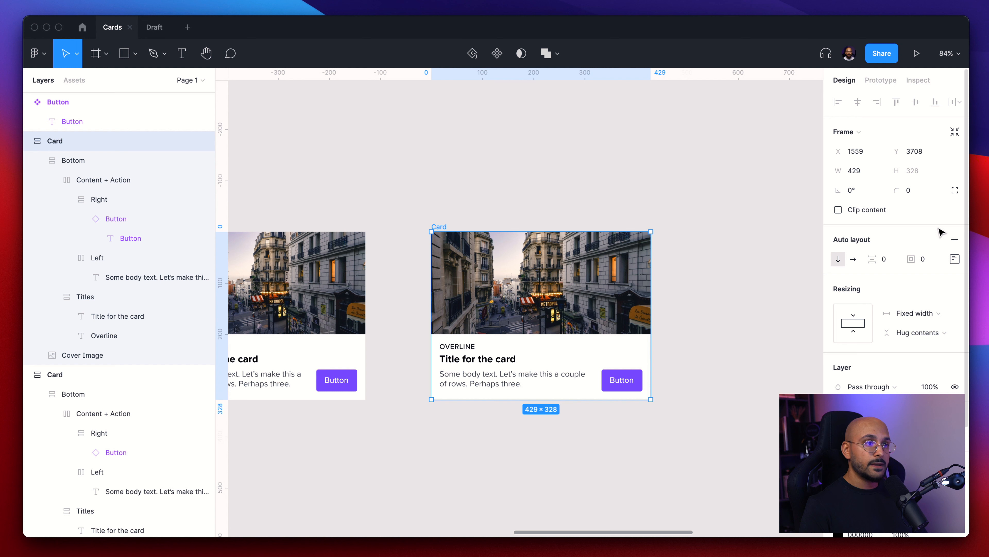
left_click(538, 215)
scroll(430, 269, "up", 5)
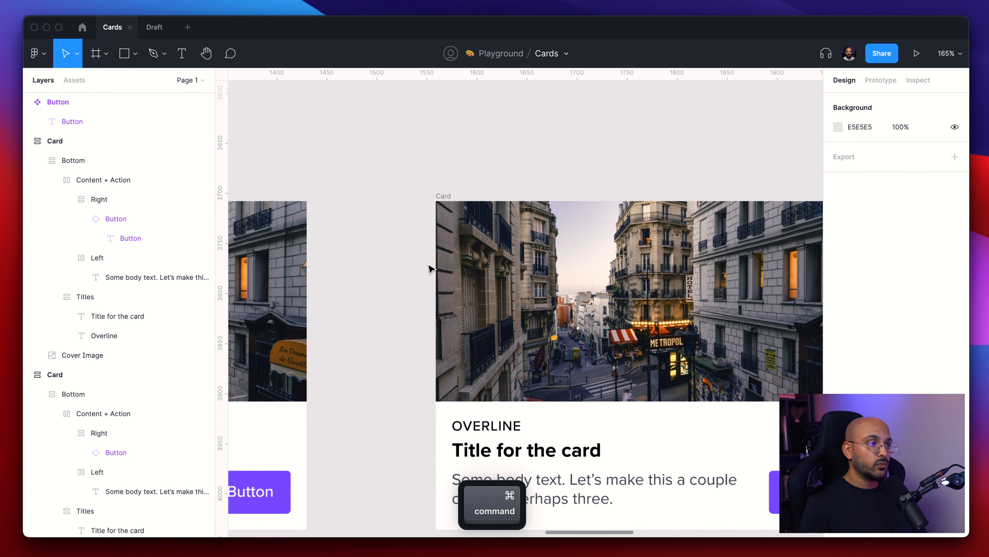
scroll(430, 268, "right", 5)
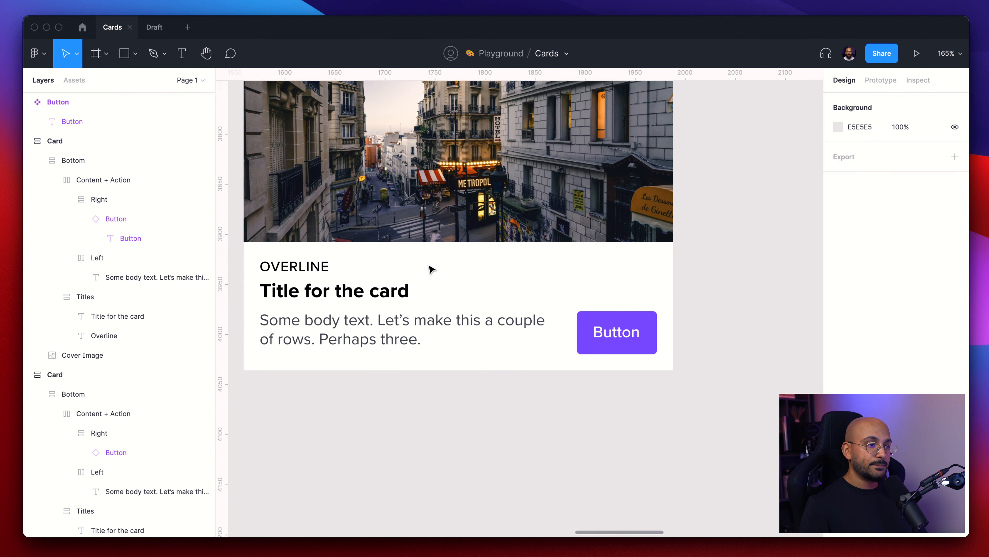
scroll(430, 268, "up", 3)
scroll(430, 268, "left", 3)
scroll(430, 268, "down", 1)
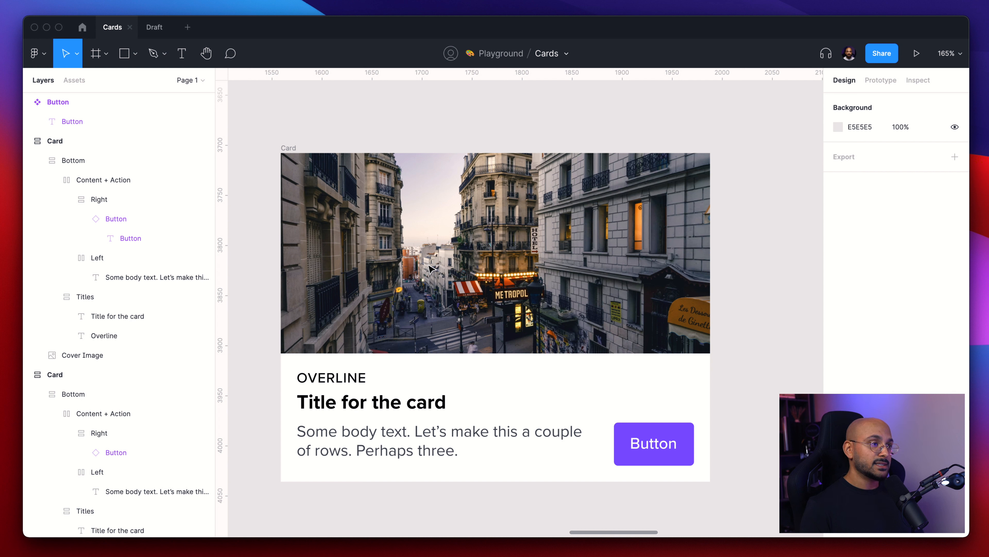
left_click(291, 148)
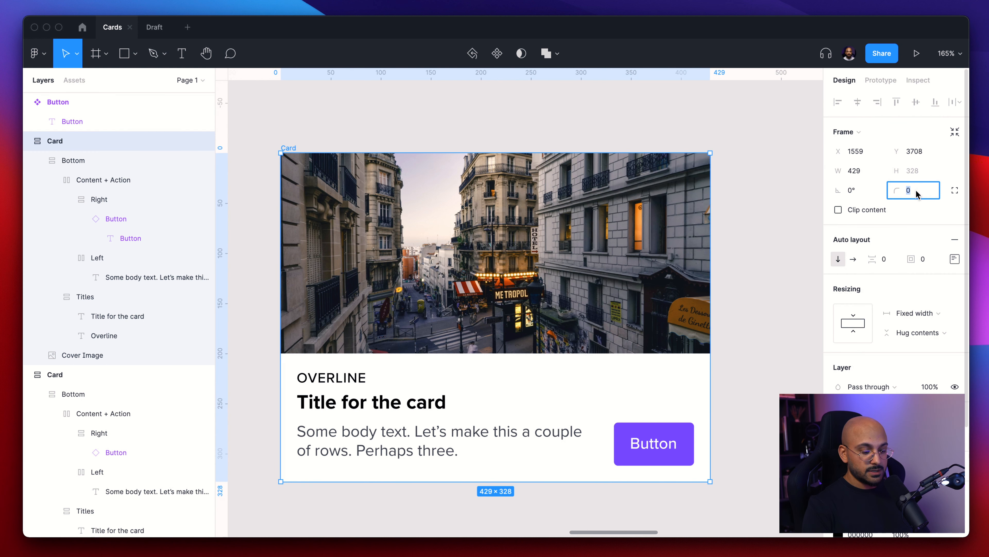
type("8")
key("Return")
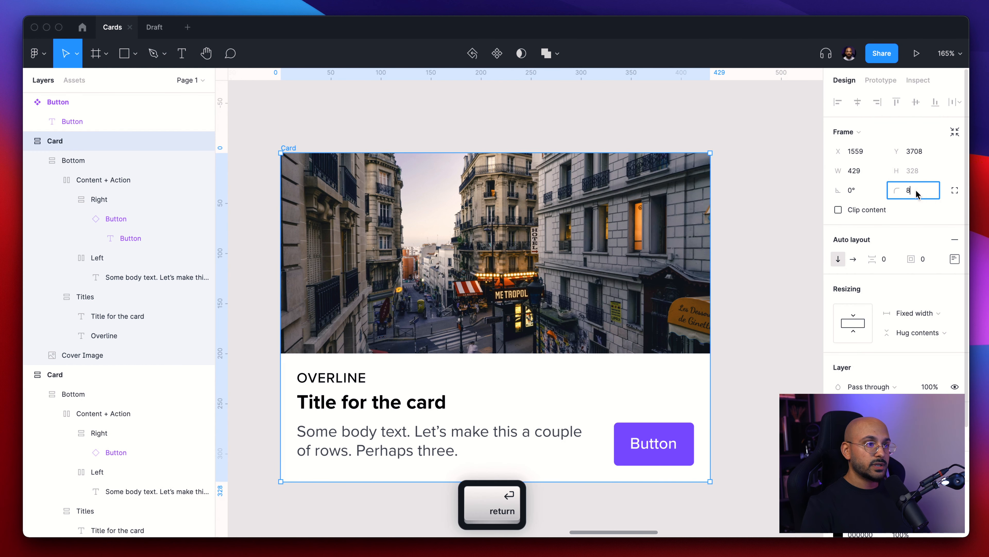
- Enable Clip content on the card so the cover image follows the rounded corners
left_click(786, 293)
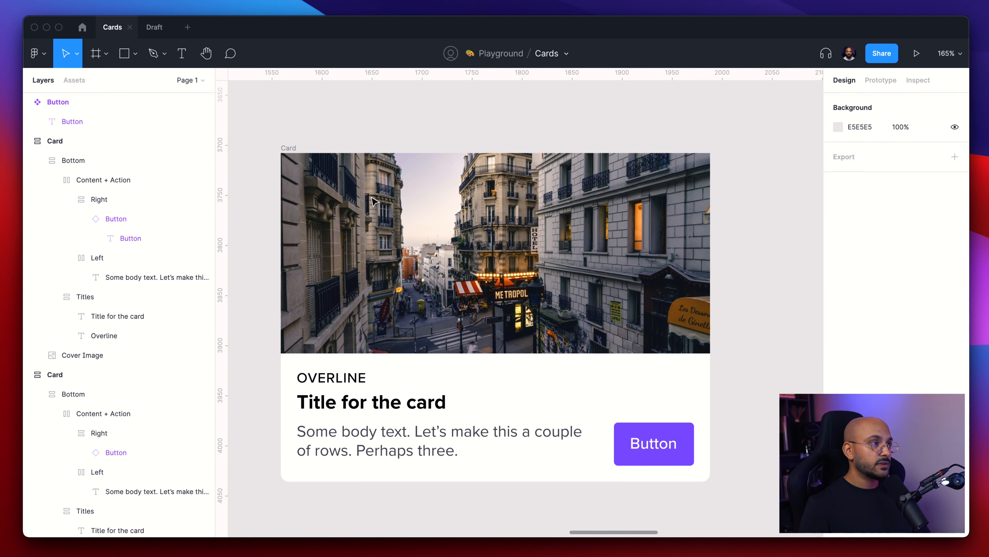
scroll(258, 149, "up", 5)
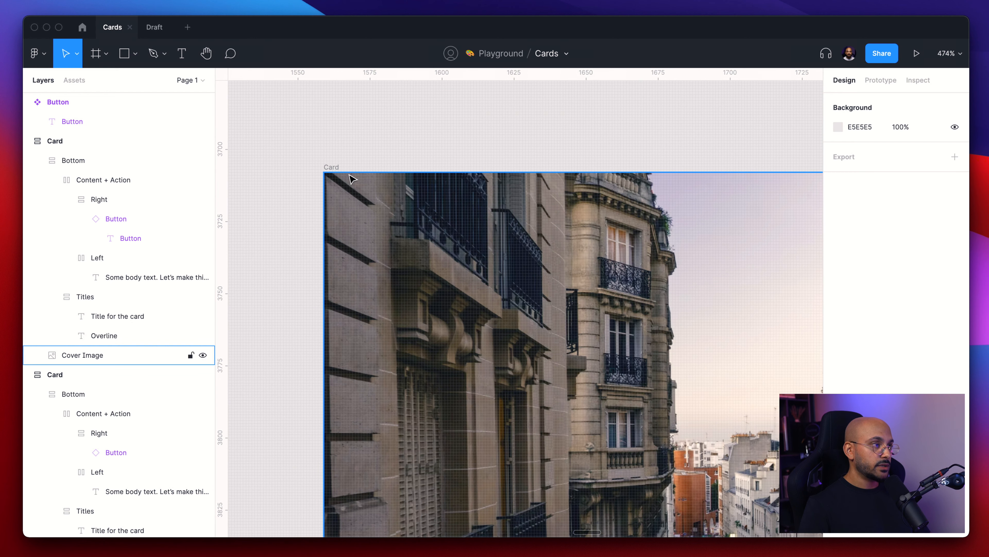
scroll(327, 218, "down", 3)
scroll(327, 218, "down", 5)
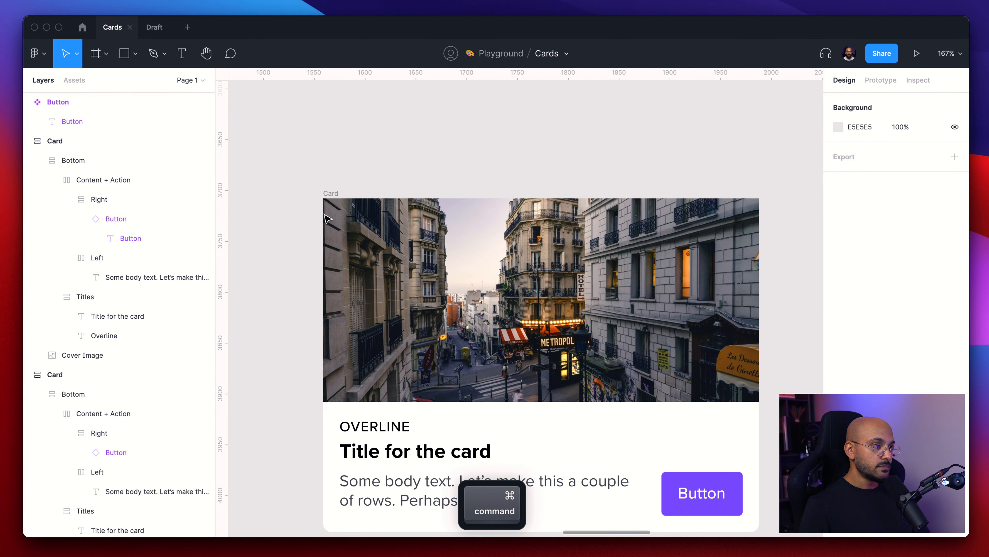
left_click(330, 194)
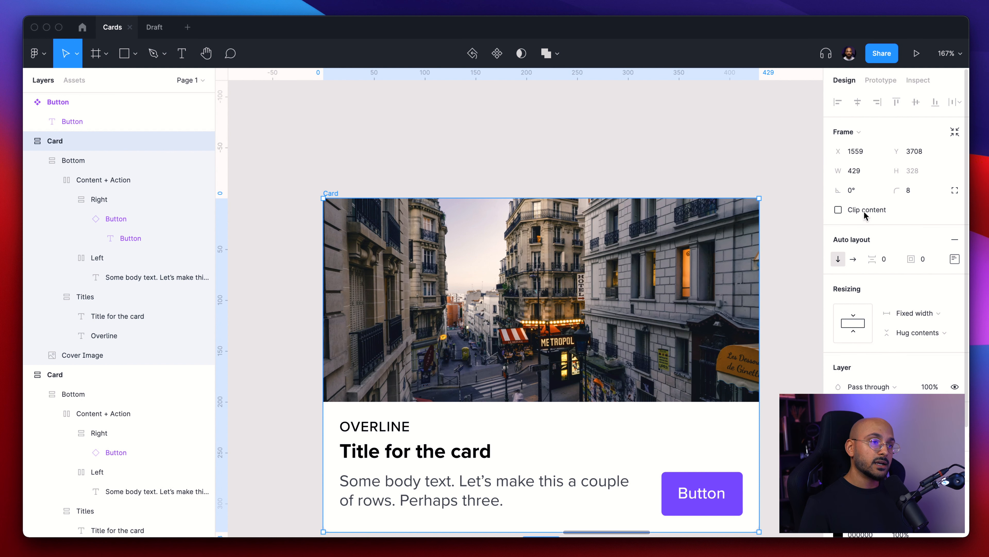
left_click(643, 308, "super")
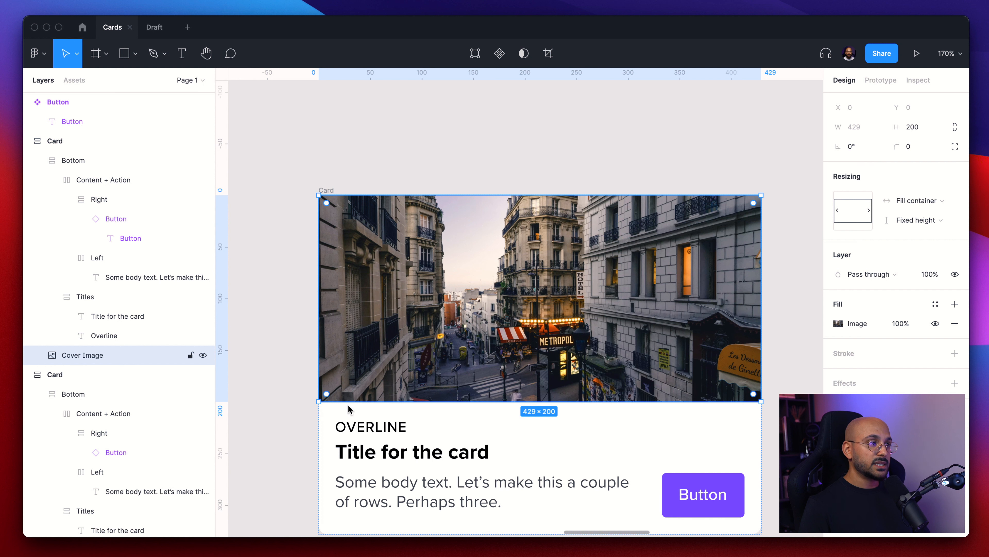
left_click(318, 140)
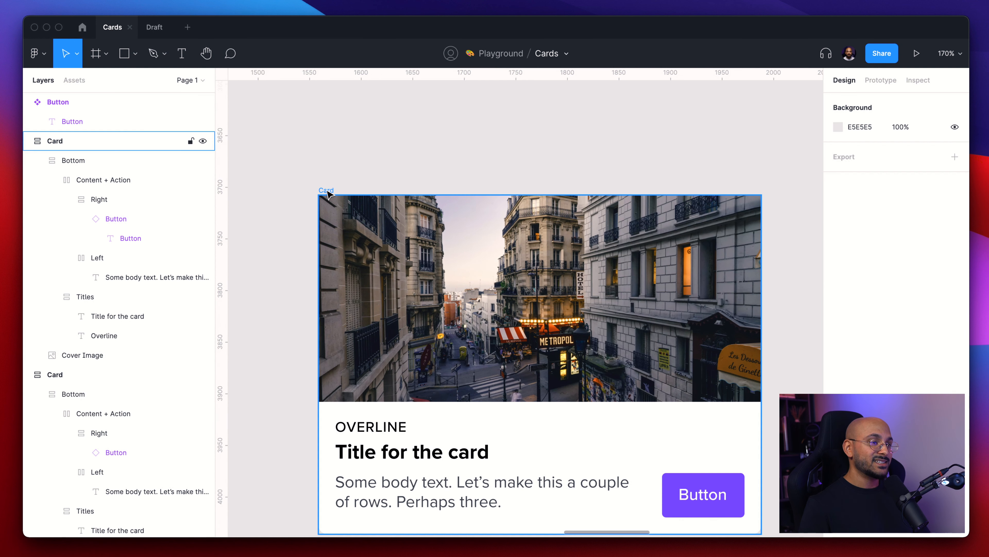
left_click(327, 193)
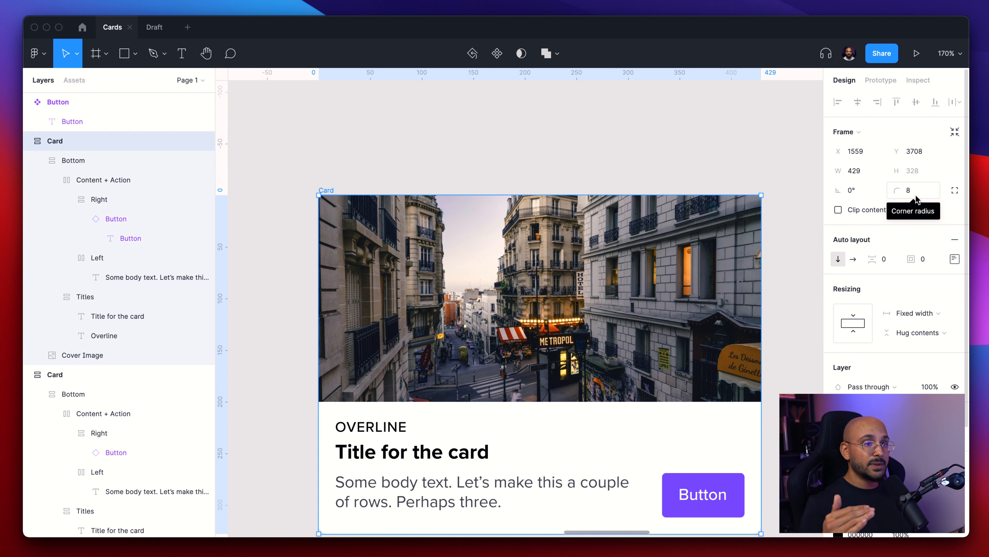
left_click(869, 212)
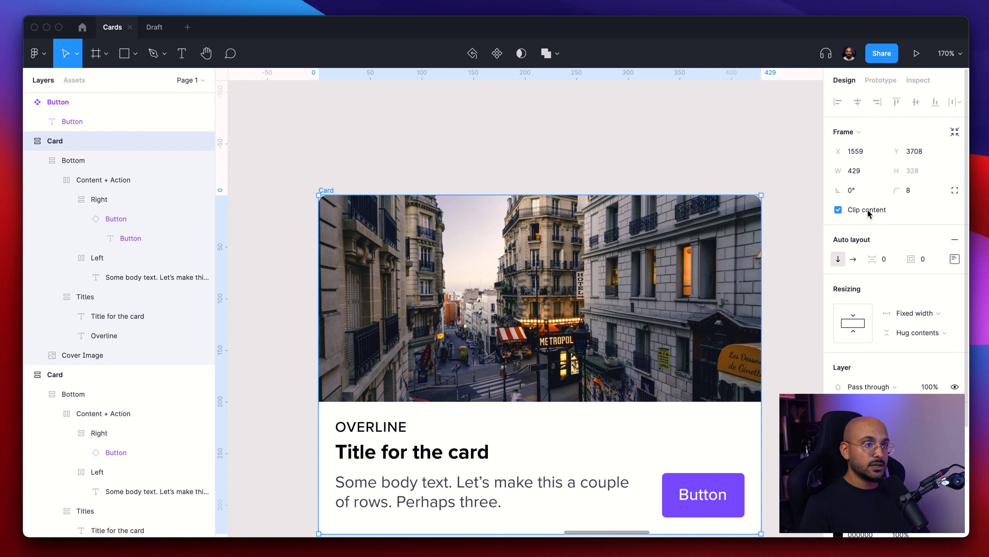
left_click(771, 158)
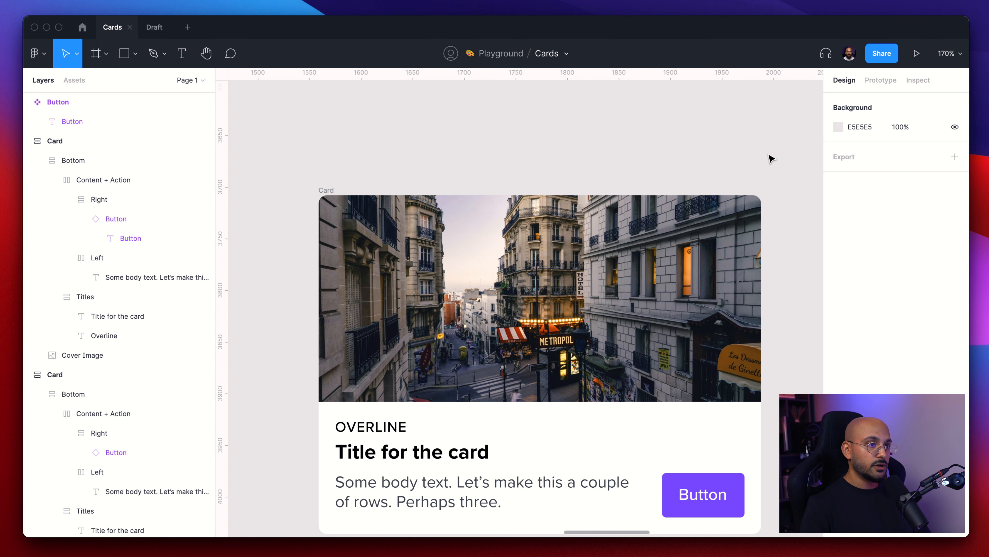
- Add a stroke around the card and adjust its colour
scroll(441, 152, "down", 3)
left_click(356, 179)
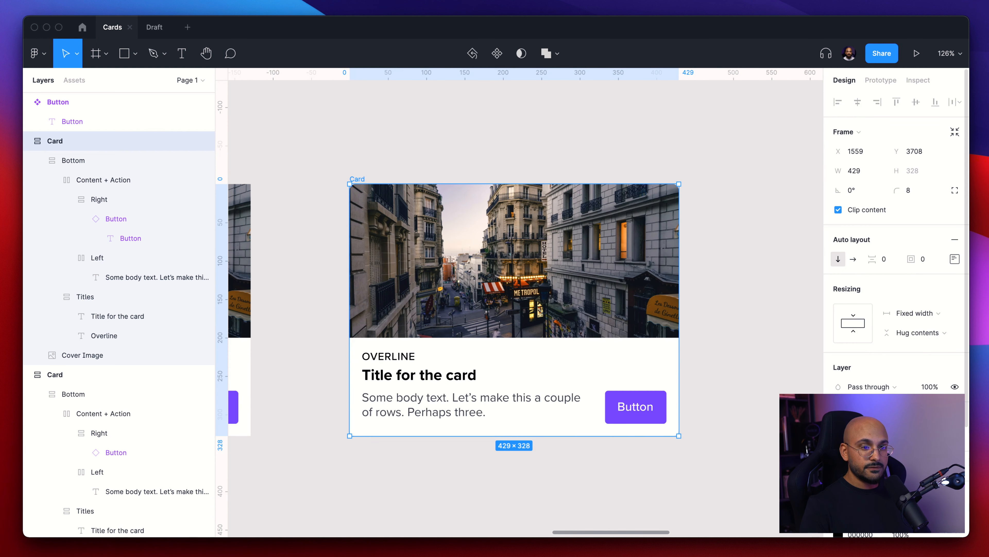
left_click(954, 465)
scroll(896, 273, "down", 3)
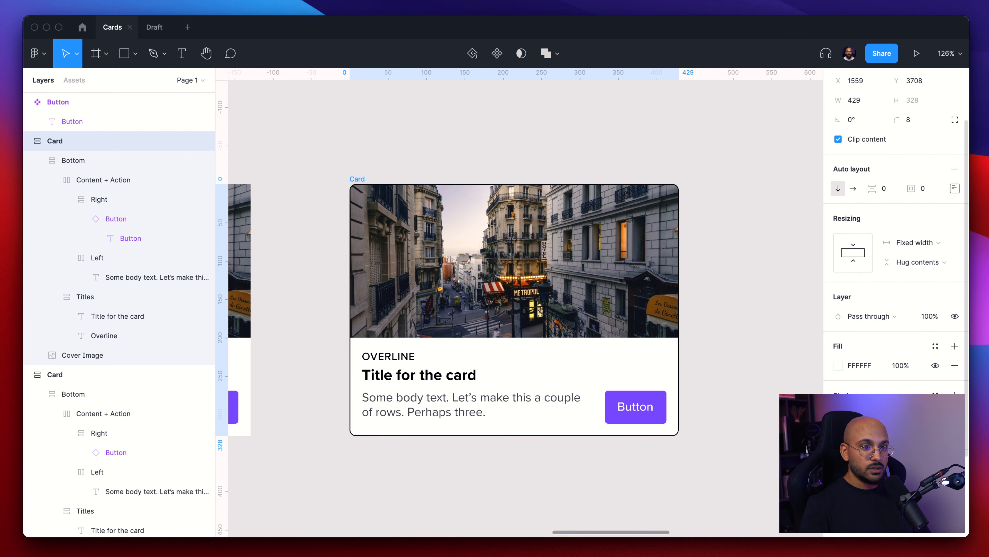
left_click(838, 415)
left_click_drag(726, 327, 671, 319)
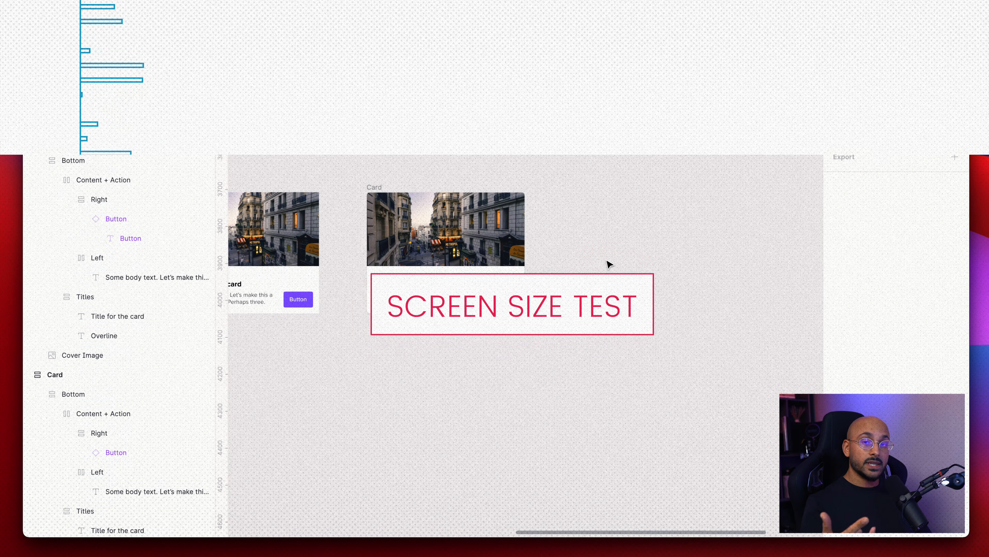
- Create an iPhone 13 Pro Max frame and place it beside the card
key("a")
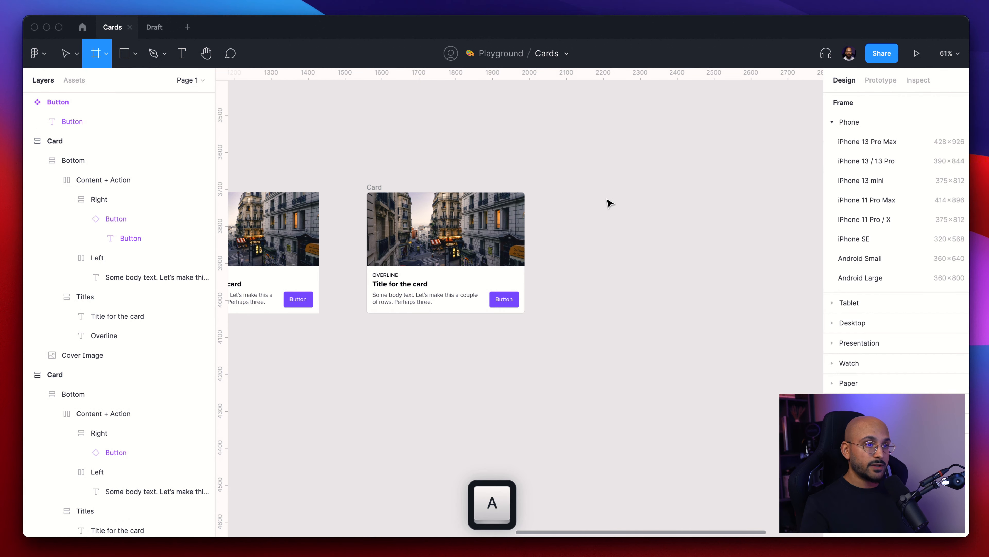
left_click(892, 144)
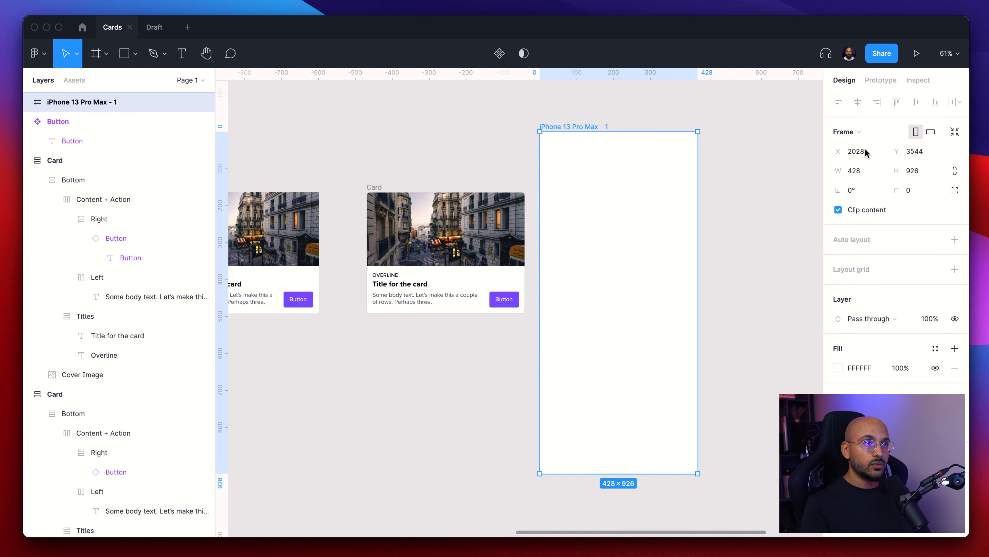
left_click_drag(594, 214, 614, 261)
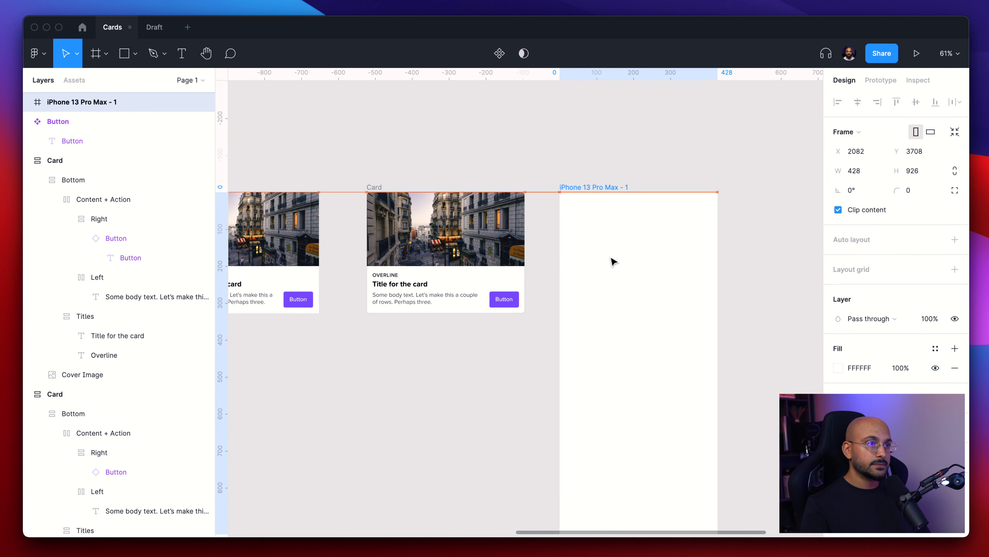
- Rename the phone frame to 13 Pro Max
key("cmd+r")
key("Right")
key("BackSpace")
key("BackSpace")
key("BackSpace")
key("BackSpace")
key("BackSpace")
key("BackSpace")
type("ax")
key("Left")
key("Left")
key("Left")
key("Left")
key("Left")
key("Left")
key("Left")
key("Left")
key("Left")
key("Left")
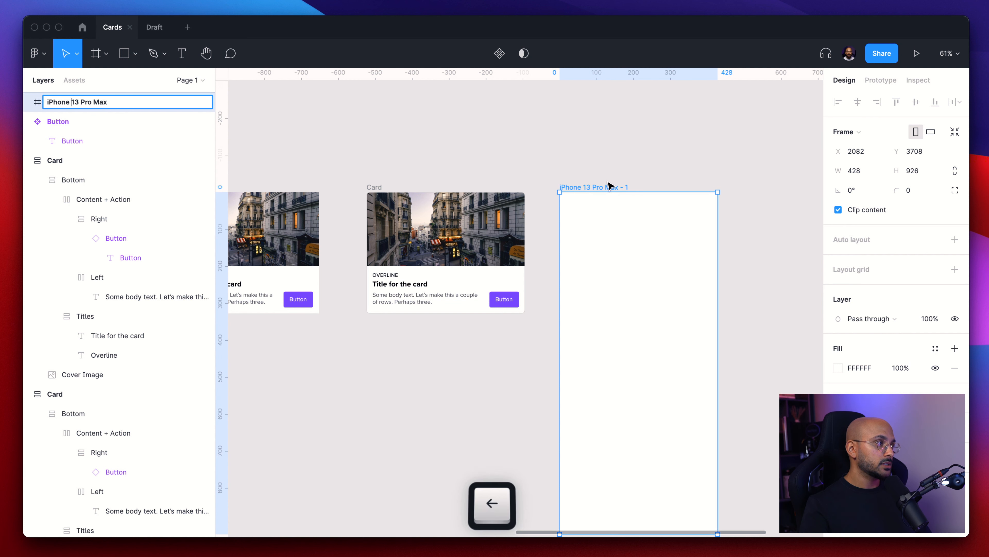
key("BackSpace")
key("BackSpace")
key("BackSpace")
key("BackSpace")
key("BackSpace")
key("BackSpace")
key("BackSpace")
- Duplicate the card and move the copy inside the 13 Pro Max frame
left_click(667, 184)
left_click(379, 201)
key("super+d")
left_click_drag(590, 310, 602, 328)
- Set the copied card's width to 428 to match the frame
left_click(861, 178)
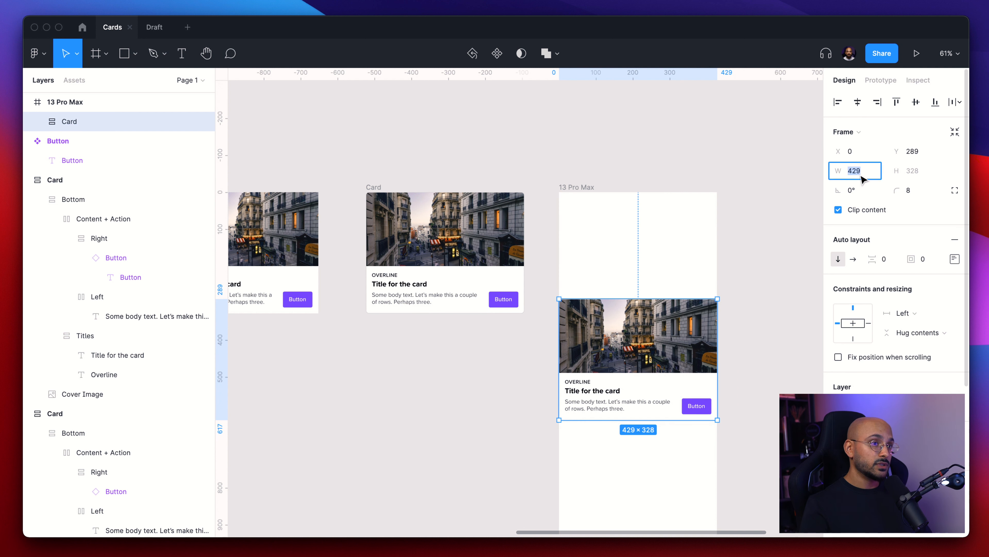
type("428")
key("Return")
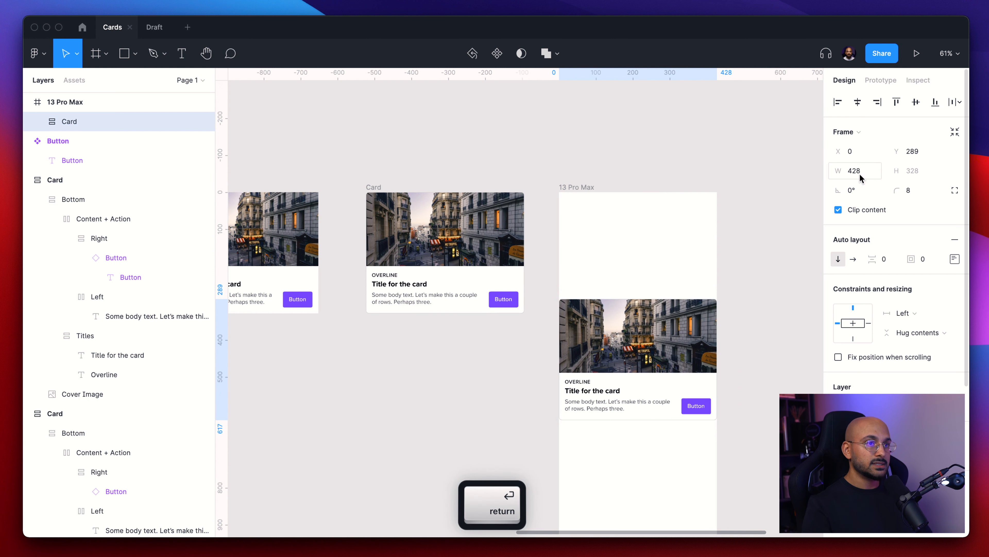
- Move the card up inside the phone frame to about Y 170
left_click(574, 189)
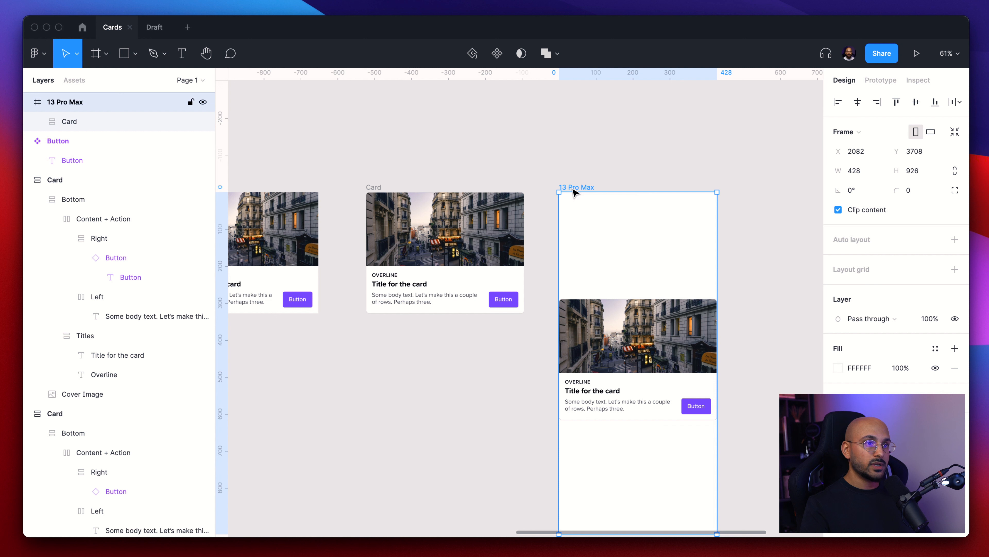
left_click(691, 273)
left_click_drag(658, 383, 656, 336)
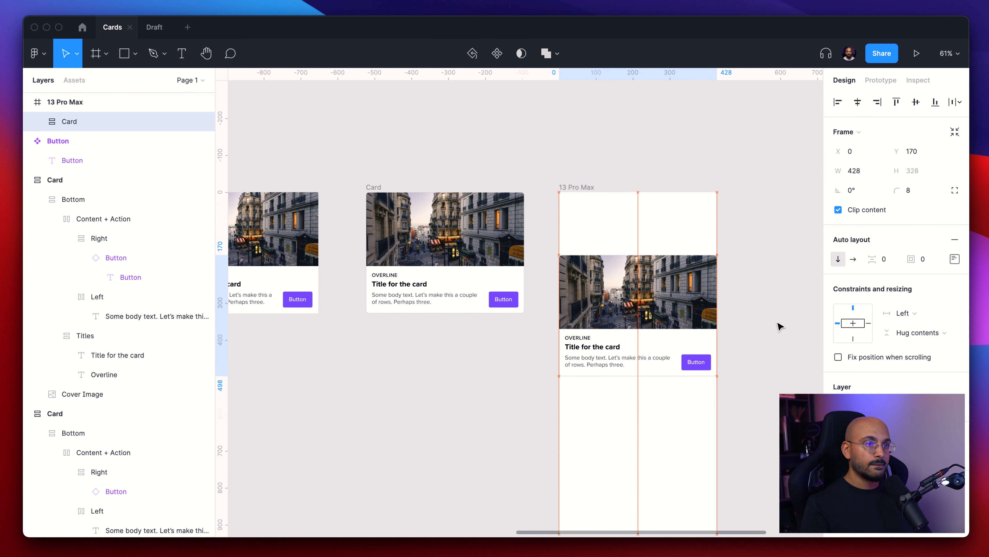
- Set the card's horizontal constraint to Left and right
key("shift+alt")
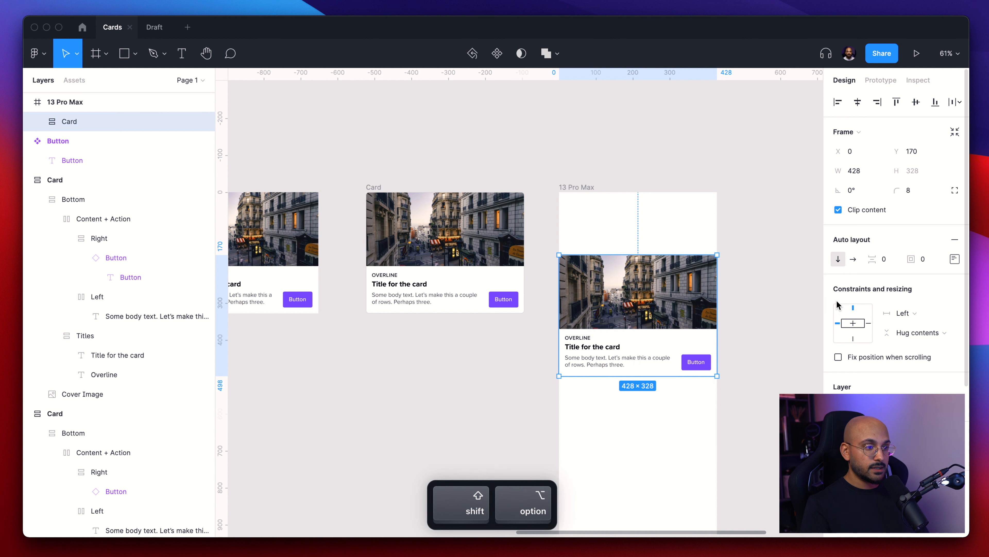
left_click(868, 323, "shift")
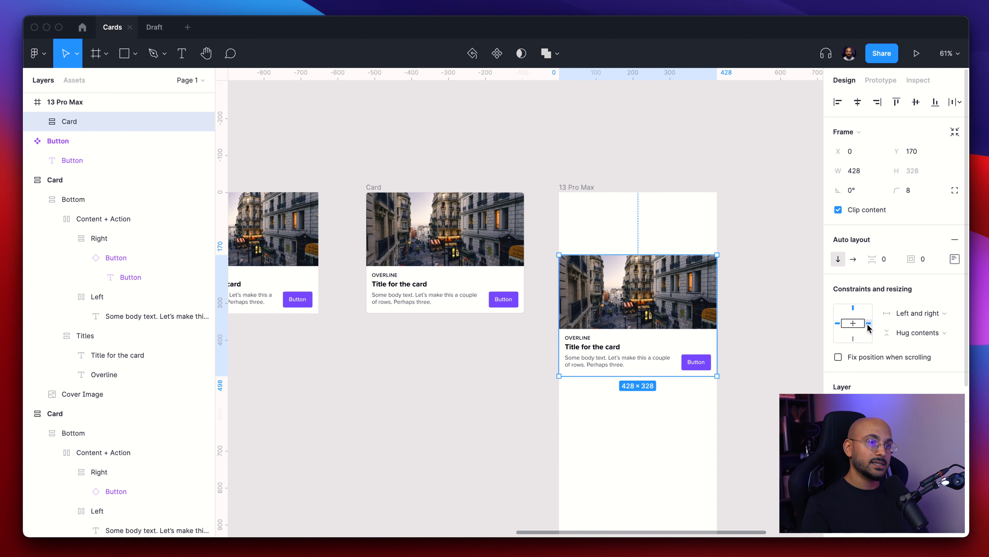
left_click(739, 336)
- Duplicate the 13 Pro Max frame and place the copy to its right
scroll(740, 336, "down", 3)
scroll(740, 336, "right", 10)
scroll(740, 335, "down", 3)
left_click(351, 142)
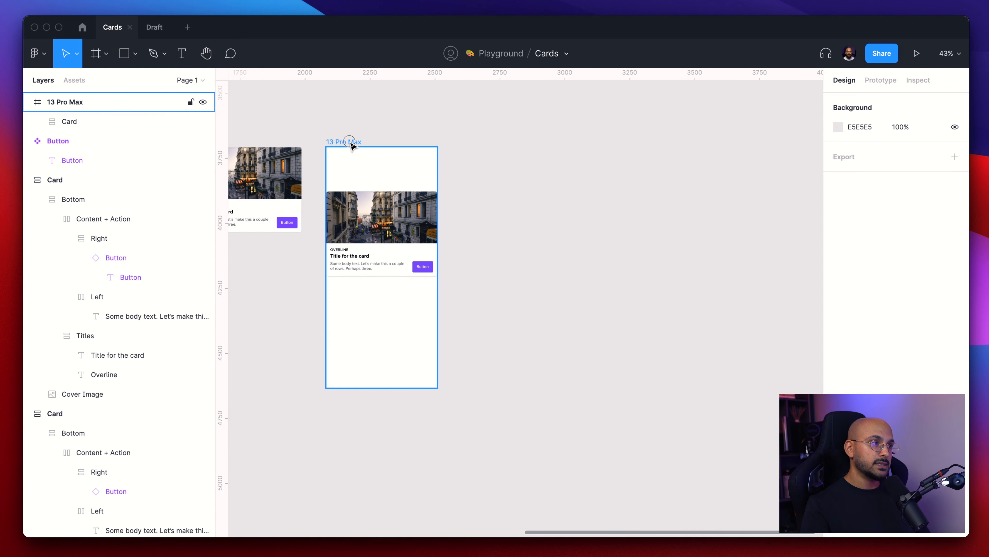
left_click_drag(336, 145, 476, 147)
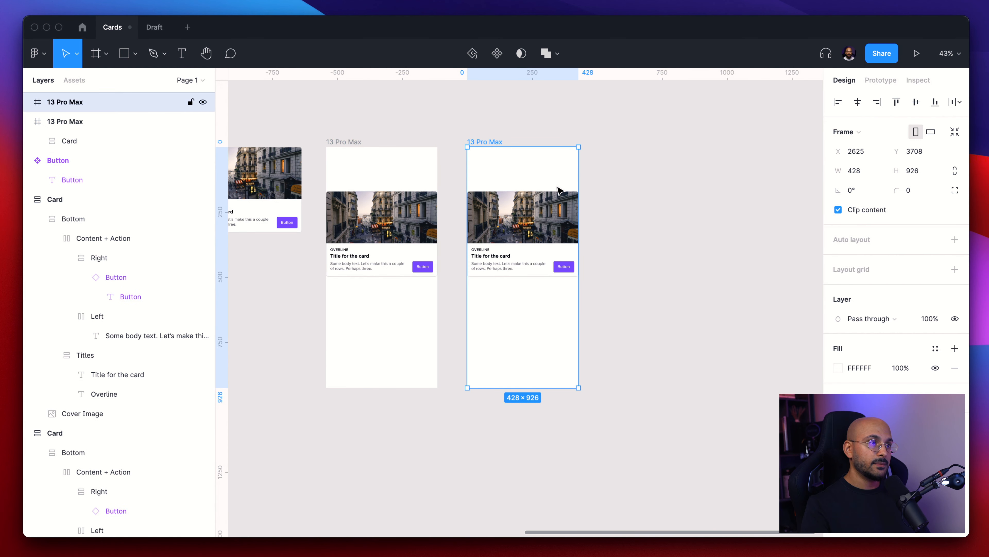
mouse_move(583, 176)
left_mouse_down()
mouse_move(748, 173)
mouse_move(554, 175)
mouse_move(595, 176)
left_mouse_up()
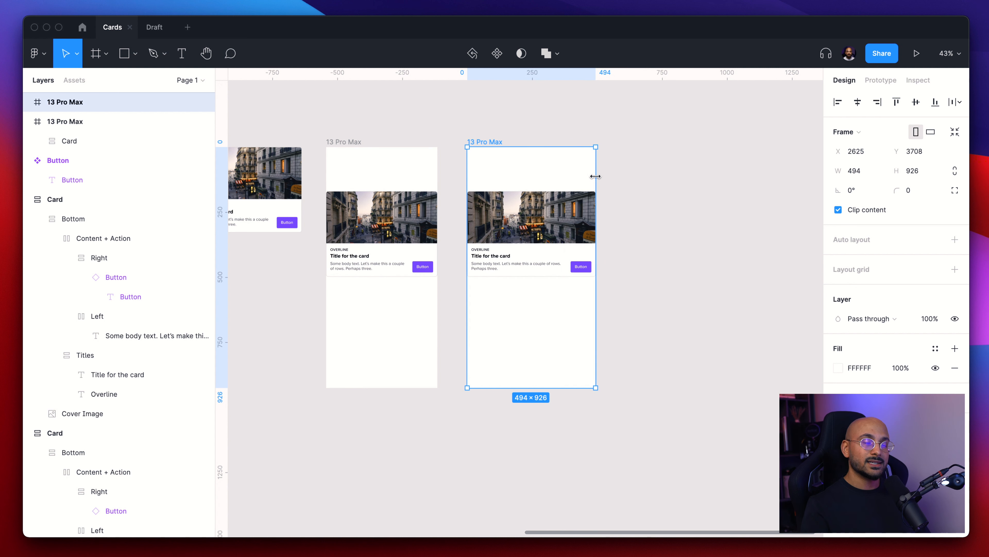
left_click(539, 134)
left_click(482, 144)
key("Delete")
- Duplicate the 13 Pro Max frame to its right and resize the copy to the iPhone 13 / 13 Pro preset
left_click_drag(339, 143, 477, 145)
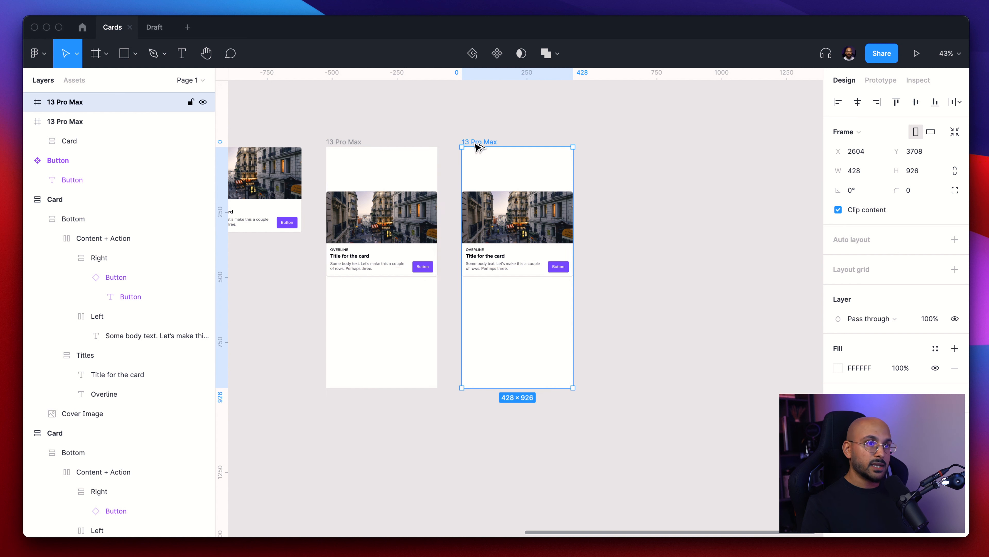
left_click(863, 137)
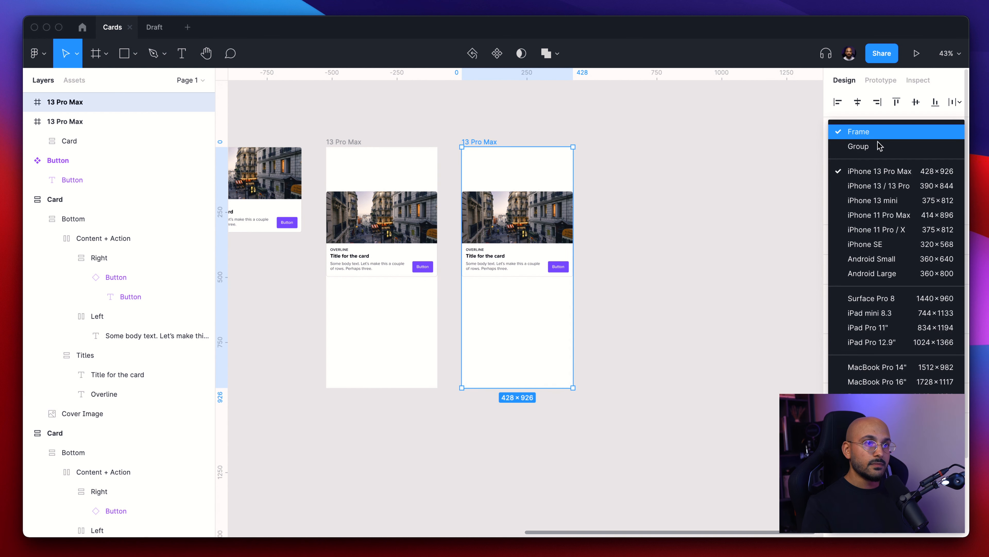
left_click(891, 187)
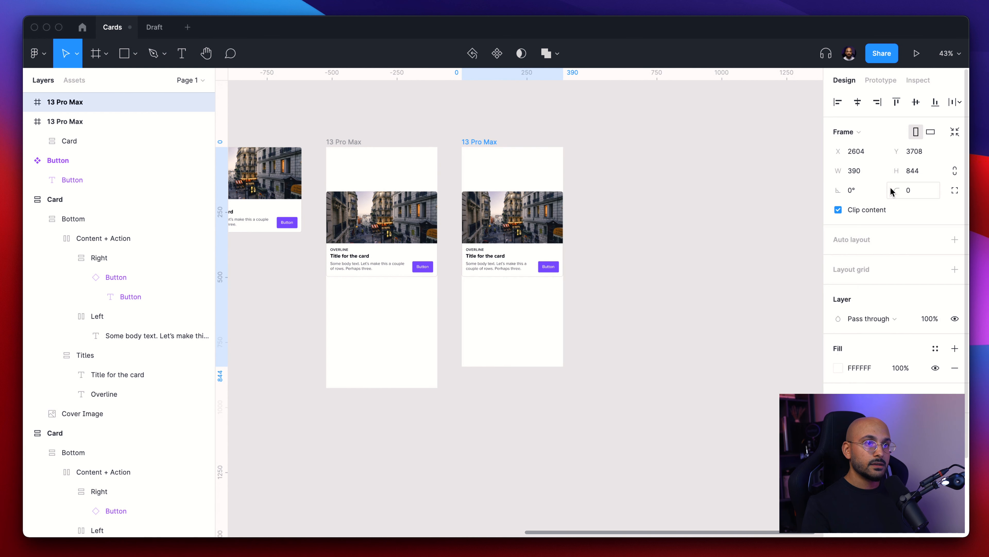
- Rename the copied frame to 13 Pro
double_click(481, 140)
key("cmd+Right")
key("BackSpace")
key("BackSpace")
key("BackSpace")
key("BackSpace")
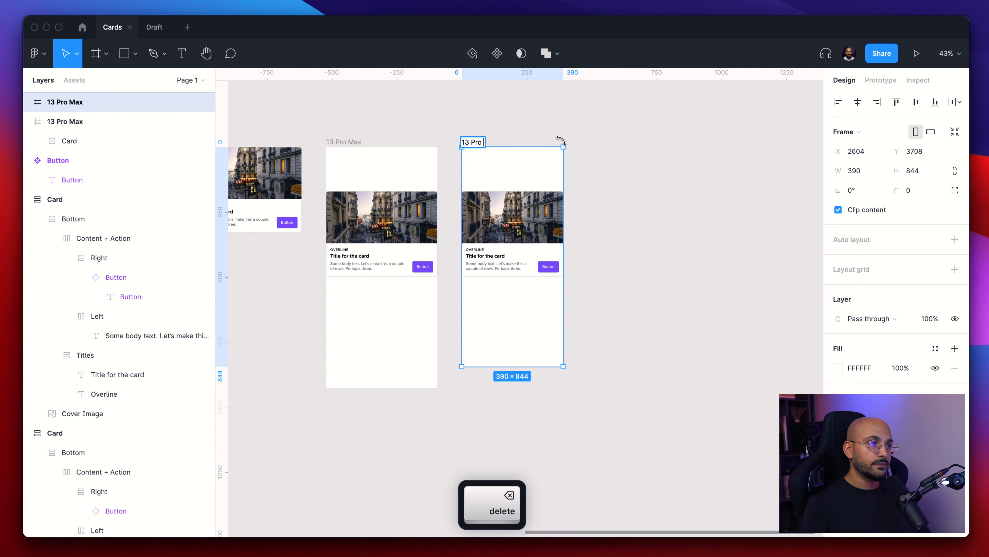
left_click(558, 131)
- Duplicate the 13 Pro frame to its right and resize the copy to the iPhone 11 Pro / X preset
left_click_drag(480, 141, 588, 139)
left_click(862, 135)
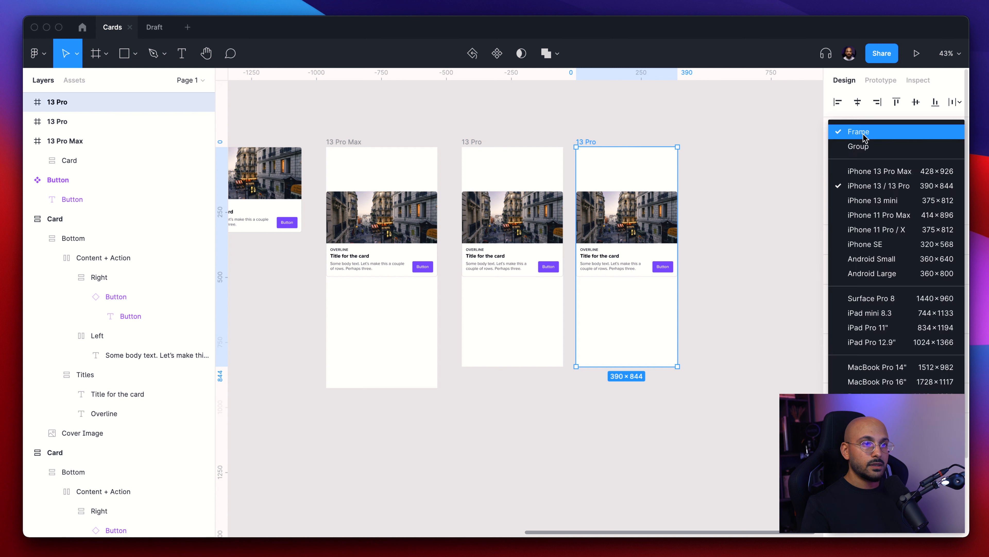
left_click(886, 231)
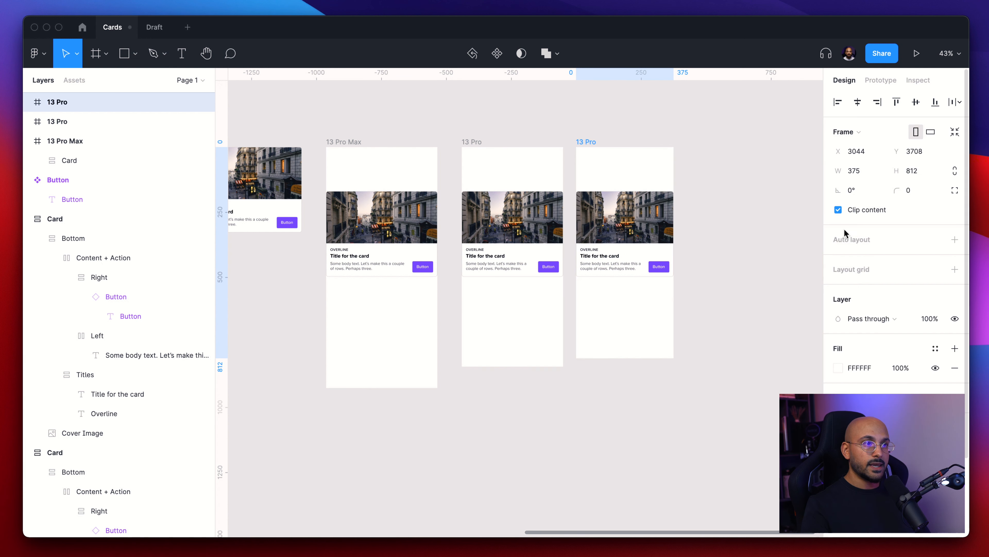
- Rename the new frame X
type("X")
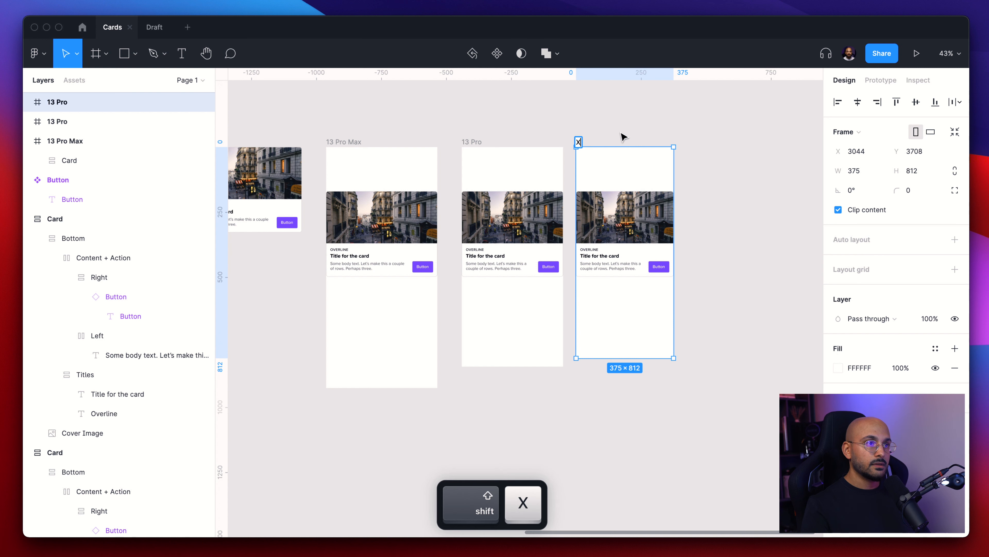
left_click(599, 141)
- Duplicate the X frame to its right and resize the copy to the iPhone SE preset
left_click_drag(577, 142, 686, 143)
left_click(846, 132)
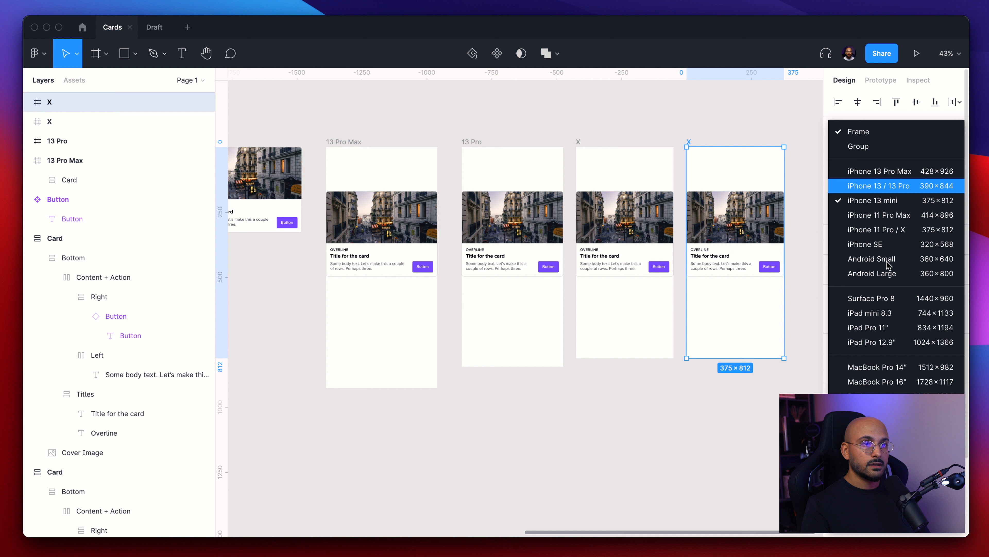
left_click(886, 247)
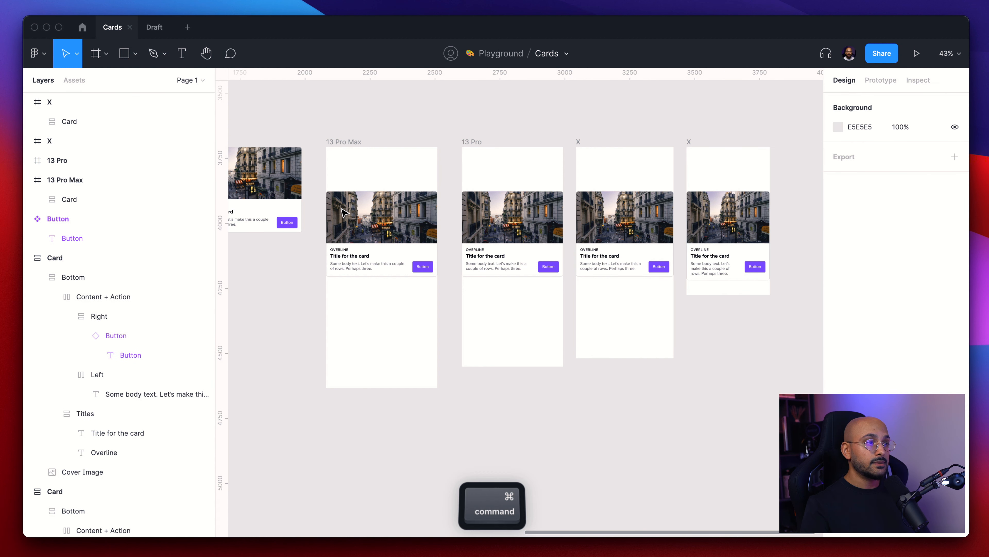
- Select the cards in all four phone frames and reduce each card's width by 32
scroll(332, 214, "up", 5)
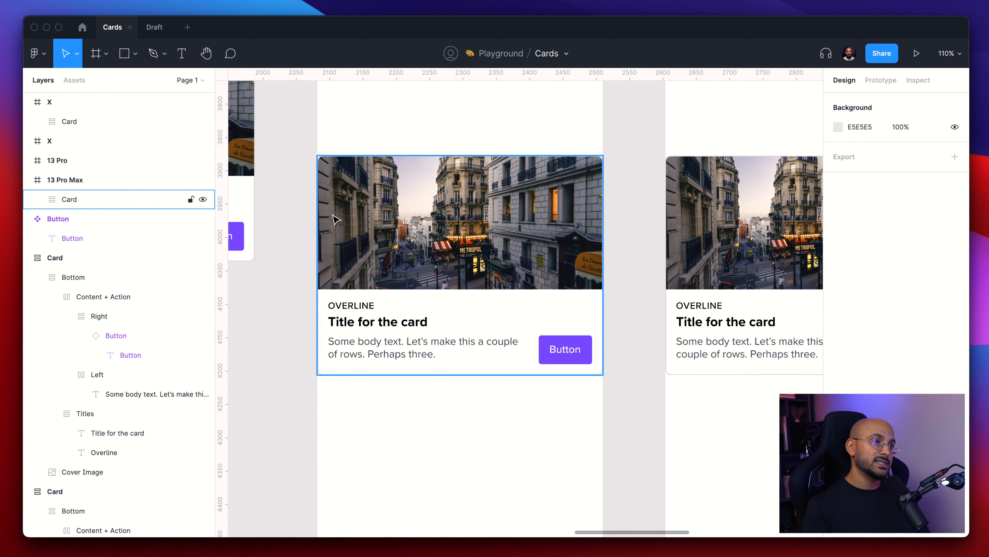
scroll(327, 369, "up", 5)
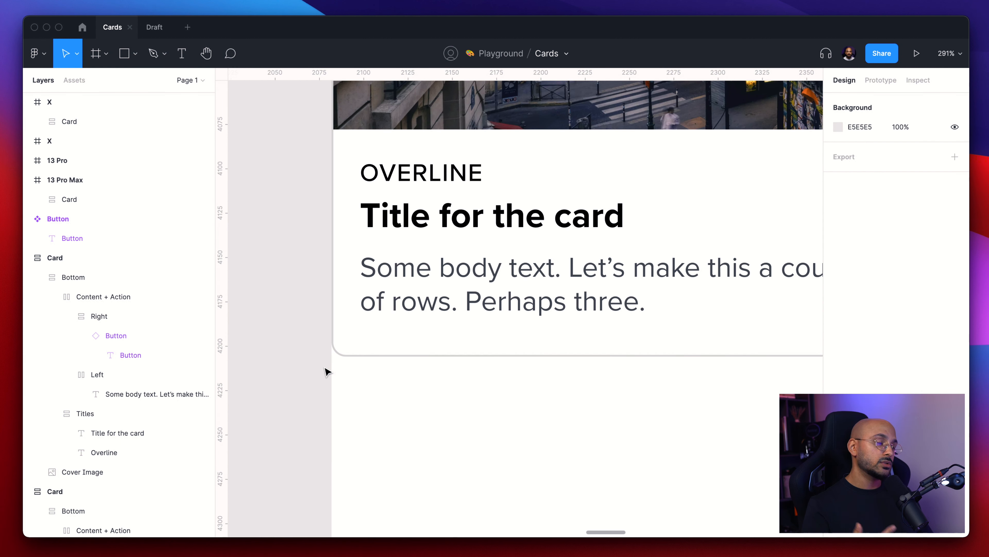
scroll(327, 371, "down", 10)
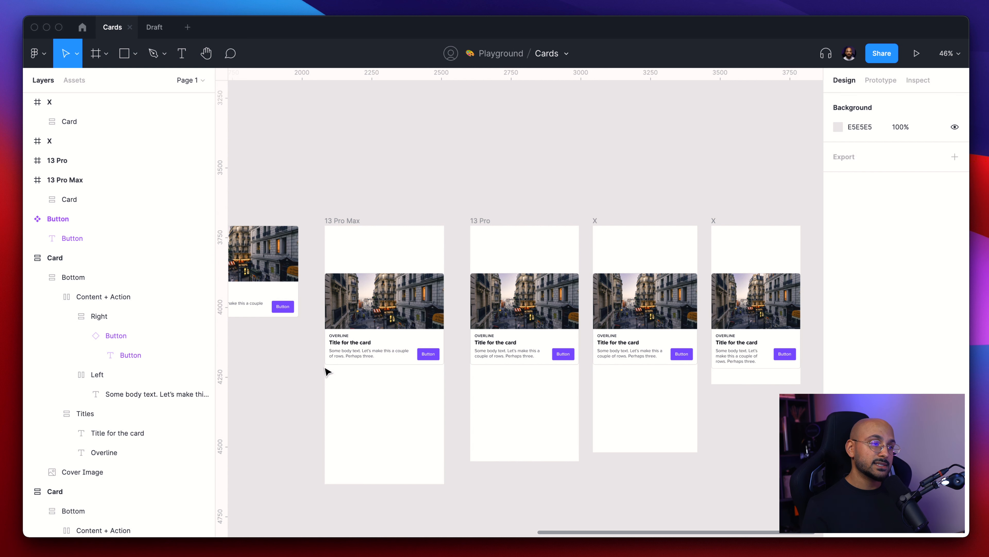
scroll(463, 370, "right", 3)
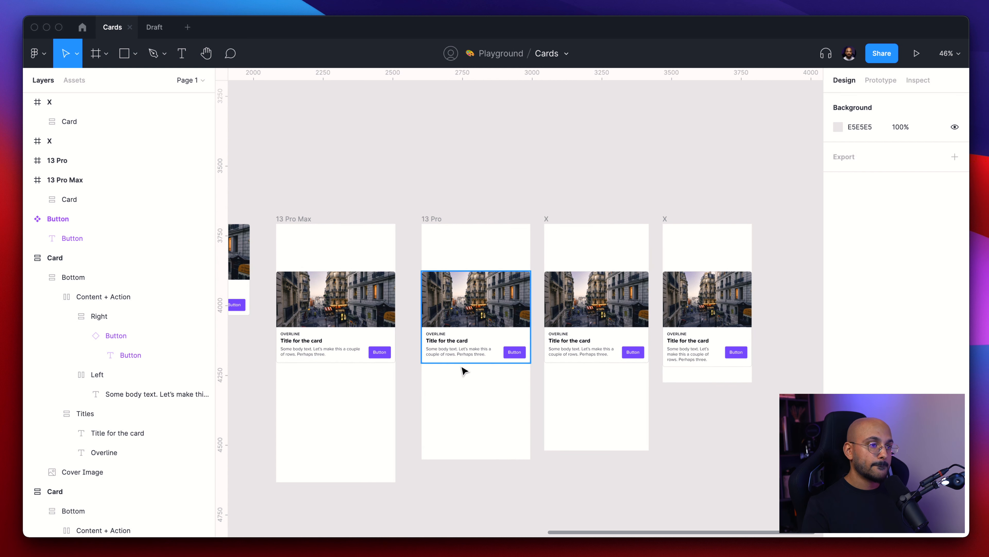
left_click_drag(774, 430, 266, 313)
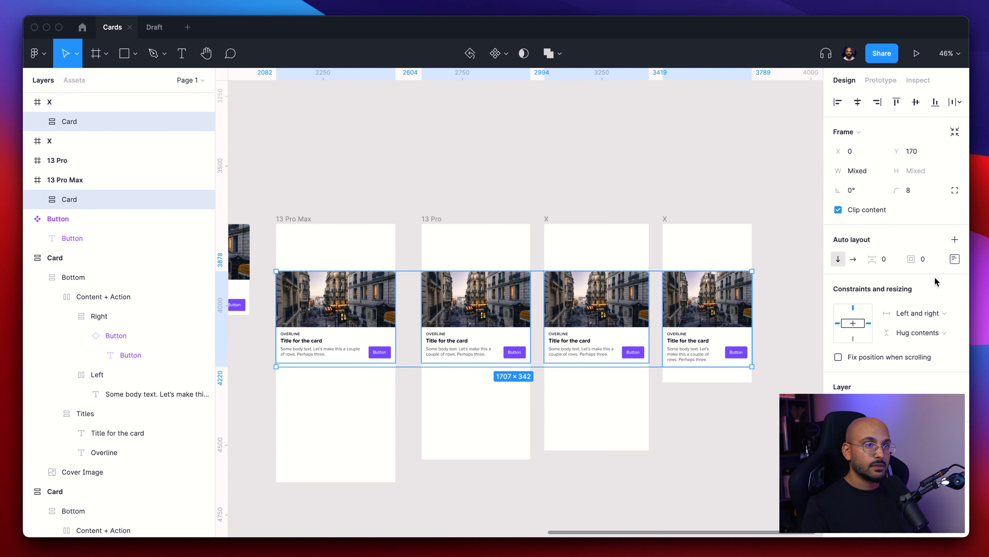
left_click(874, 178)
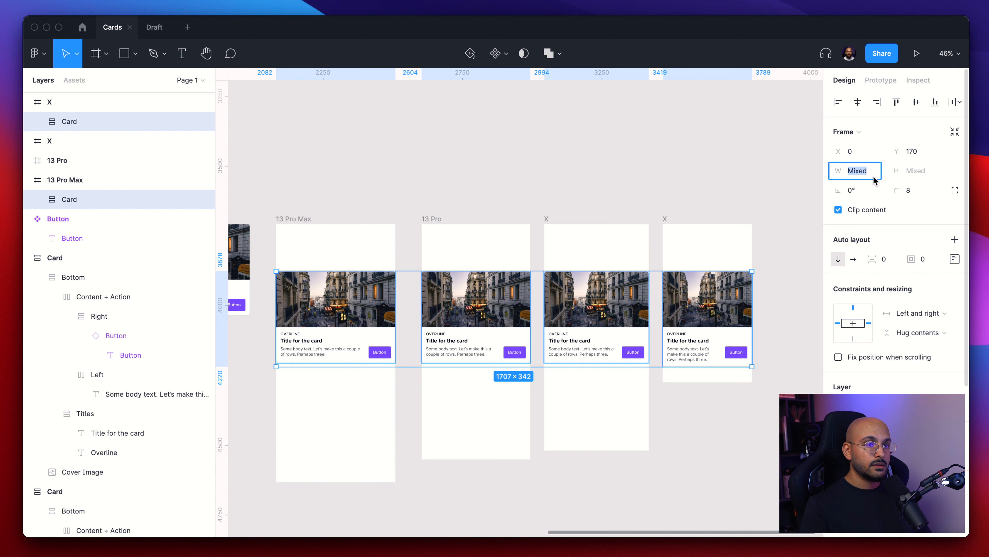
key("Right")
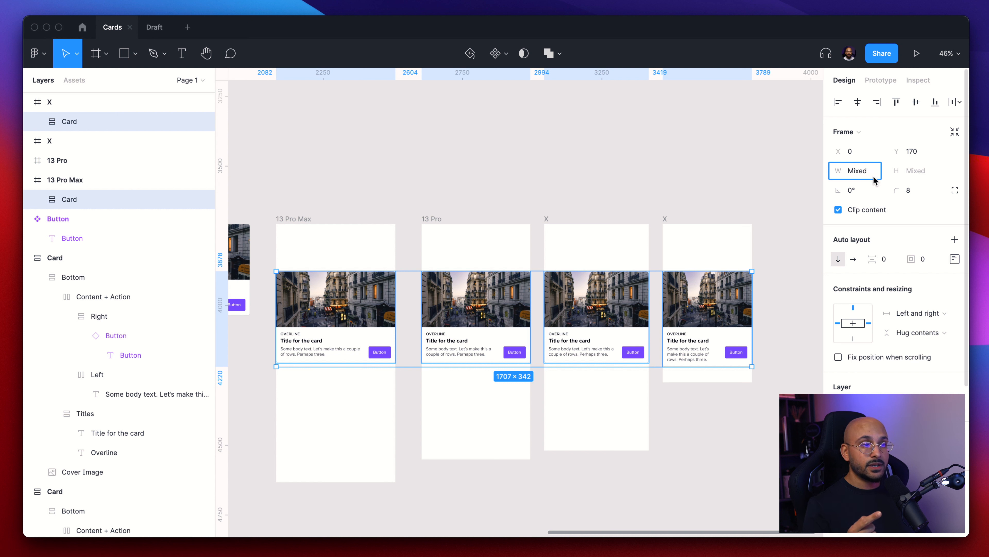
type("-32")
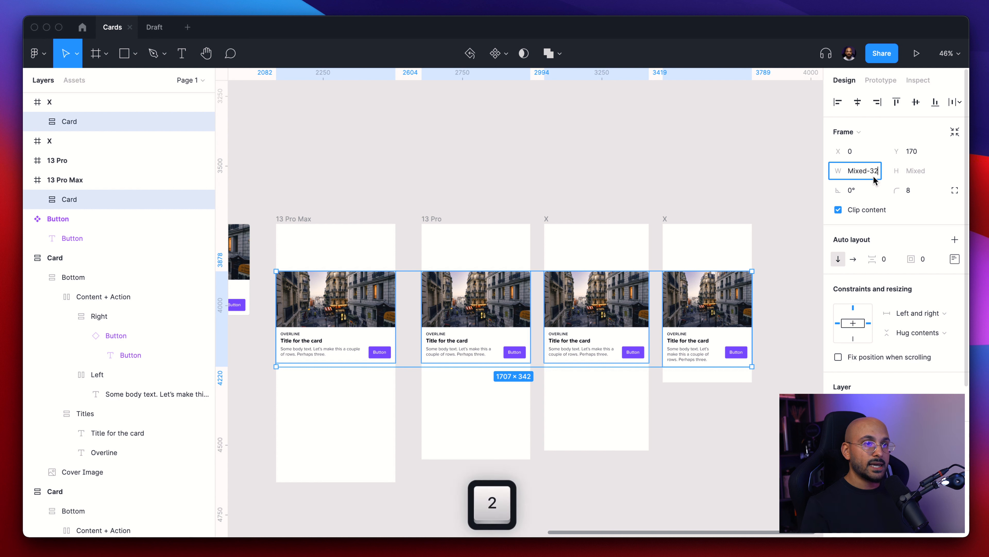
key("Return")
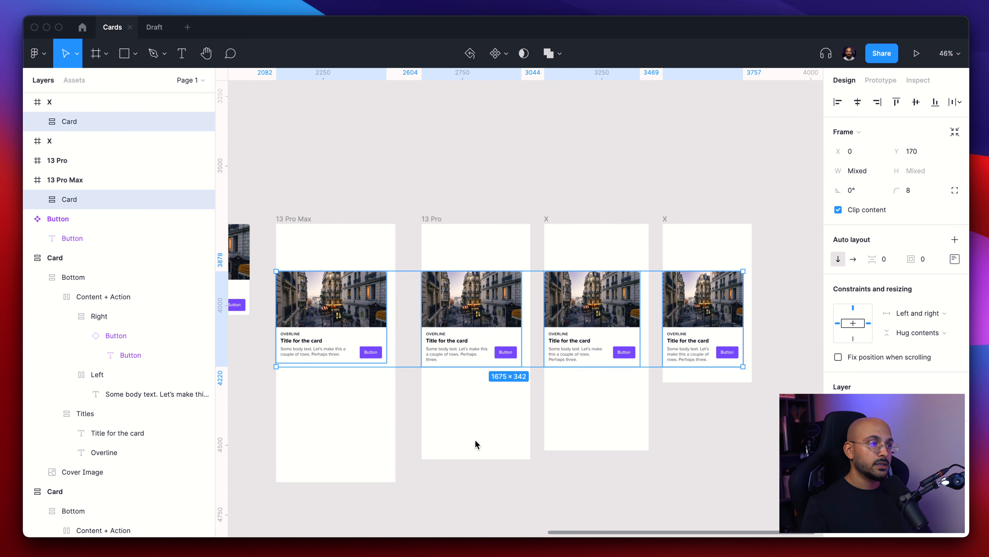
- Center each card horizontally within its phone frame, one frame at a time
left_click(485, 436)
left_click(365, 339)
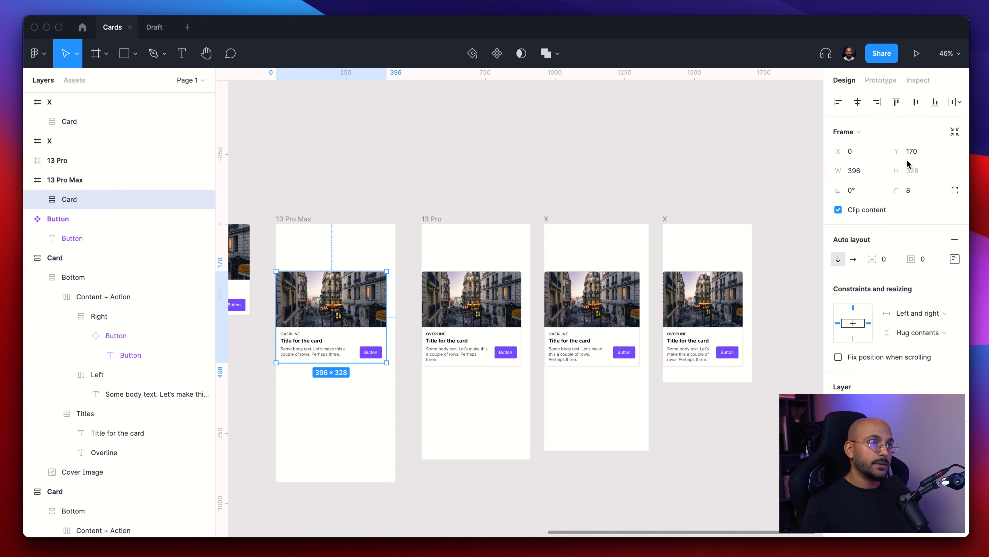
left_click(857, 102)
key("alt")
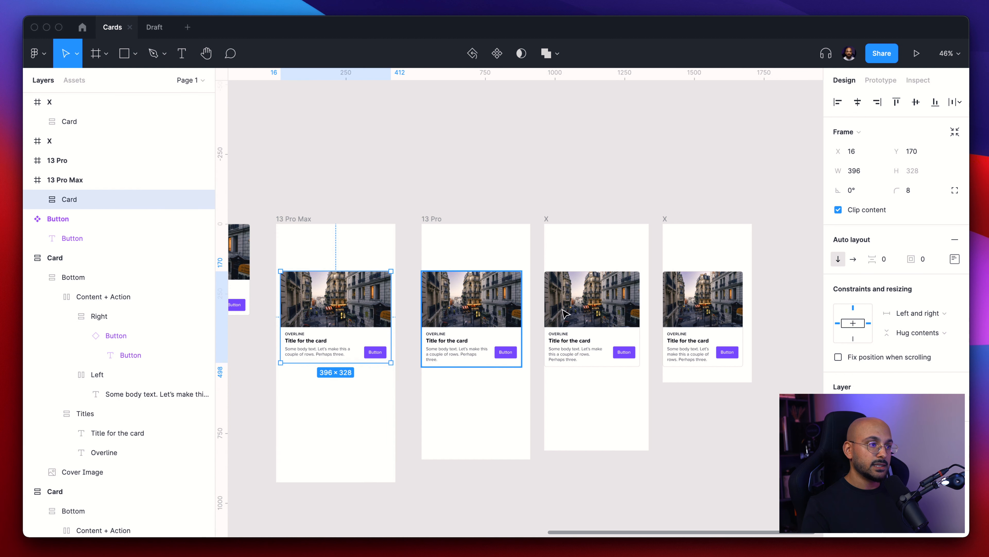
left_click(502, 327)
left_click(857, 101)
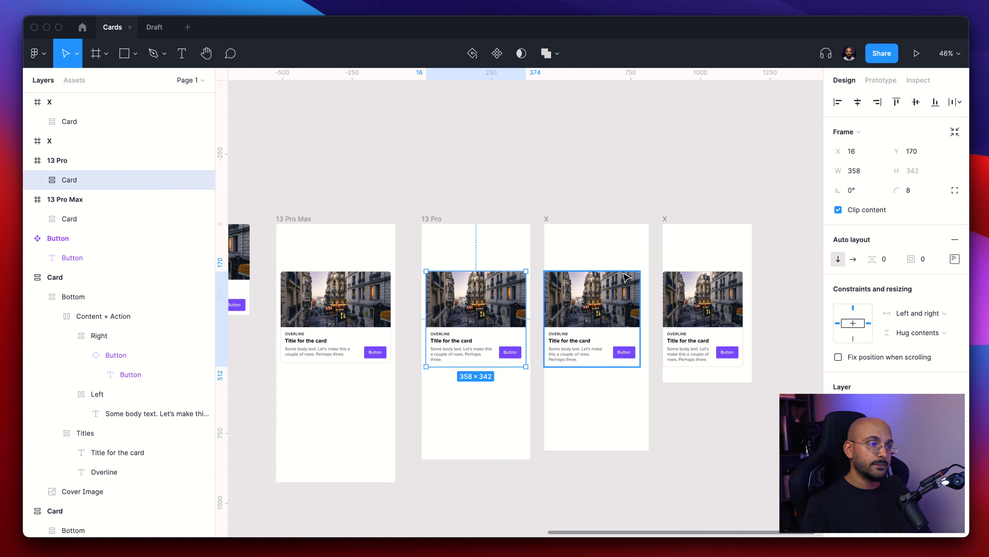
left_click(627, 286)
left_click(858, 102)
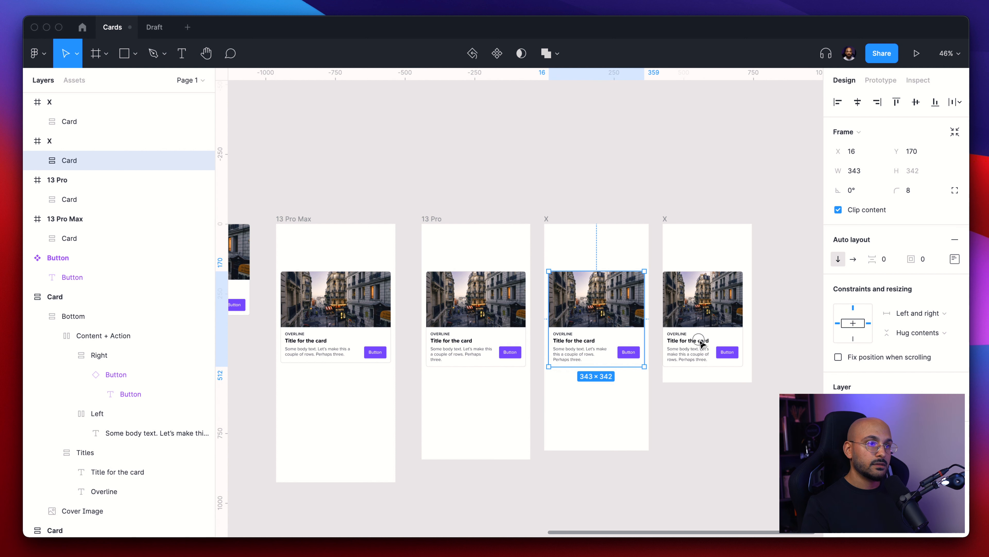
left_click(703, 298)
left_click(857, 103)
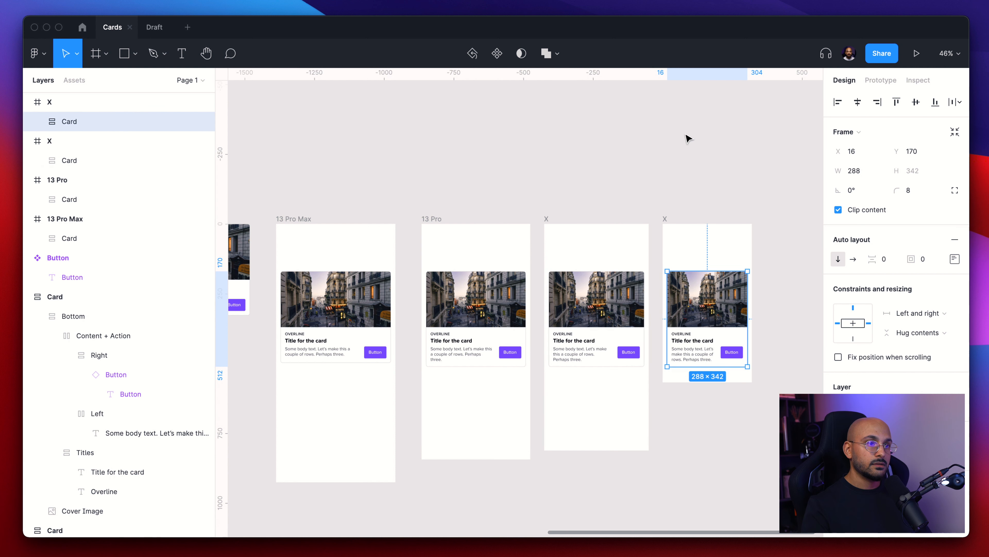
left_click(683, 145)
- Rename the last phone frame SE
scroll(683, 145, "down", 5)
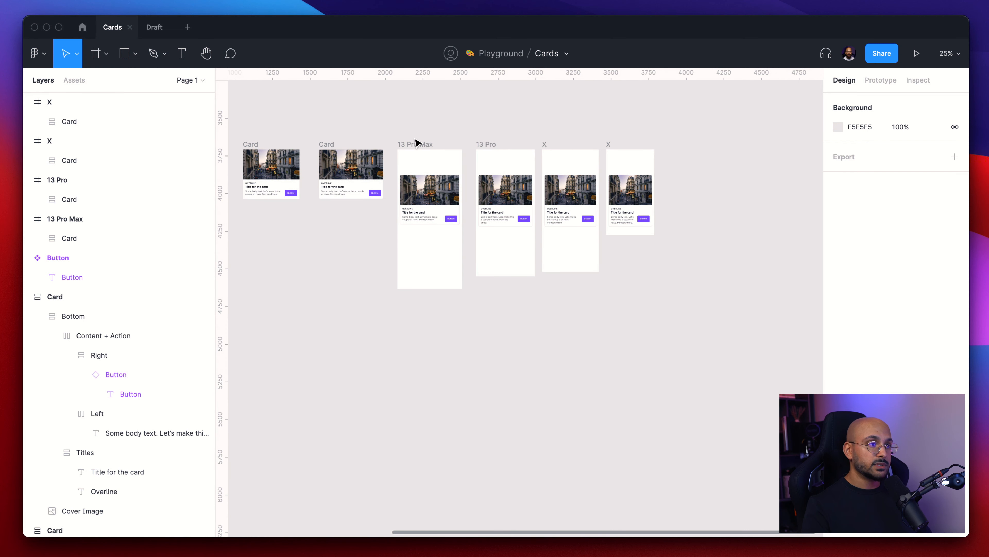
scroll(448, 157, "up", 5)
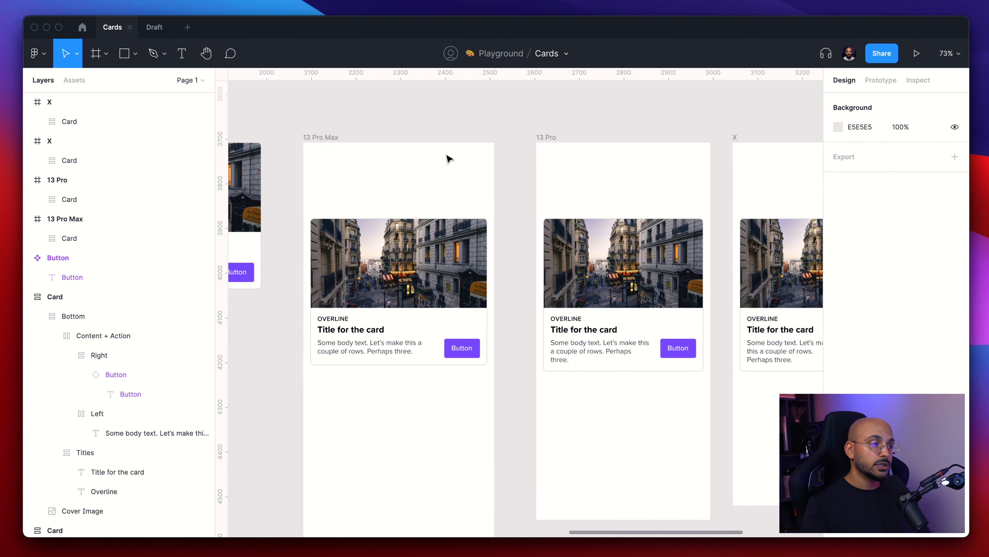
scroll(449, 158, "right", 10)
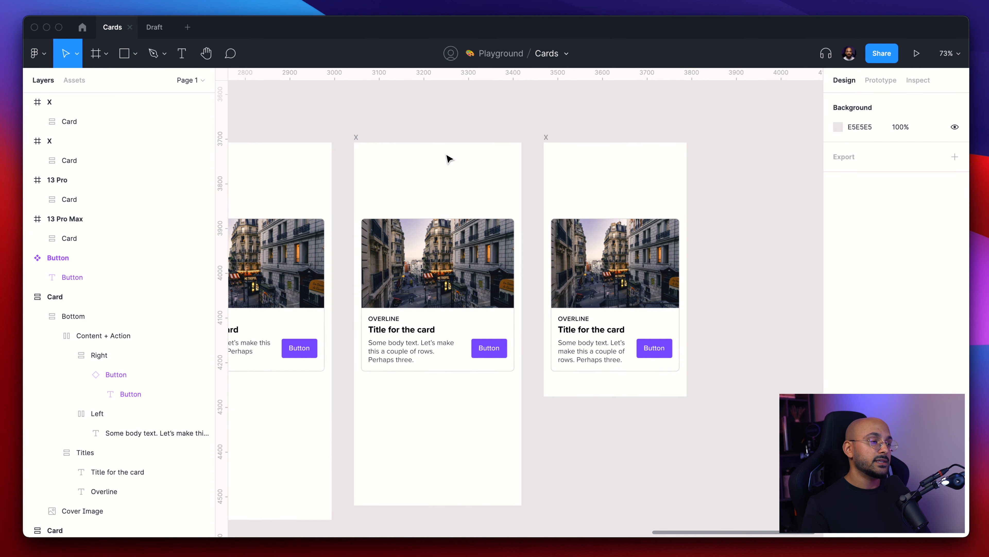
scroll(448, 158, "left", 3)
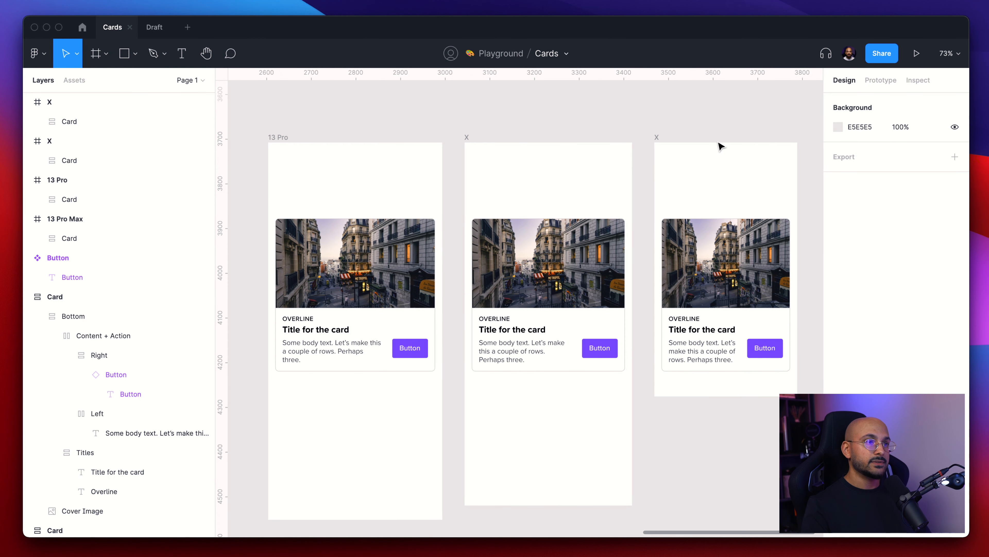
left_click(657, 141)
key("shift+s")
key("shift+e")
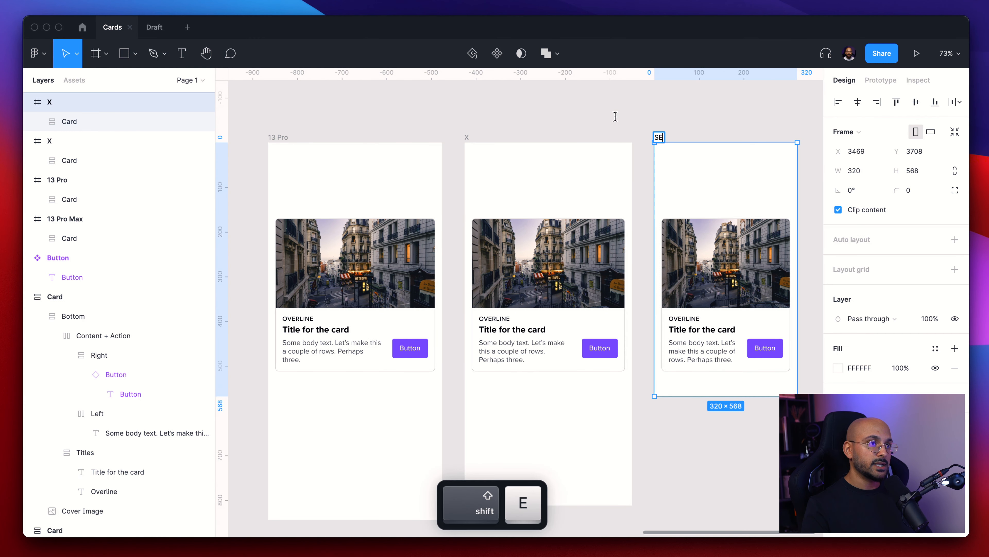
left_click(614, 115)
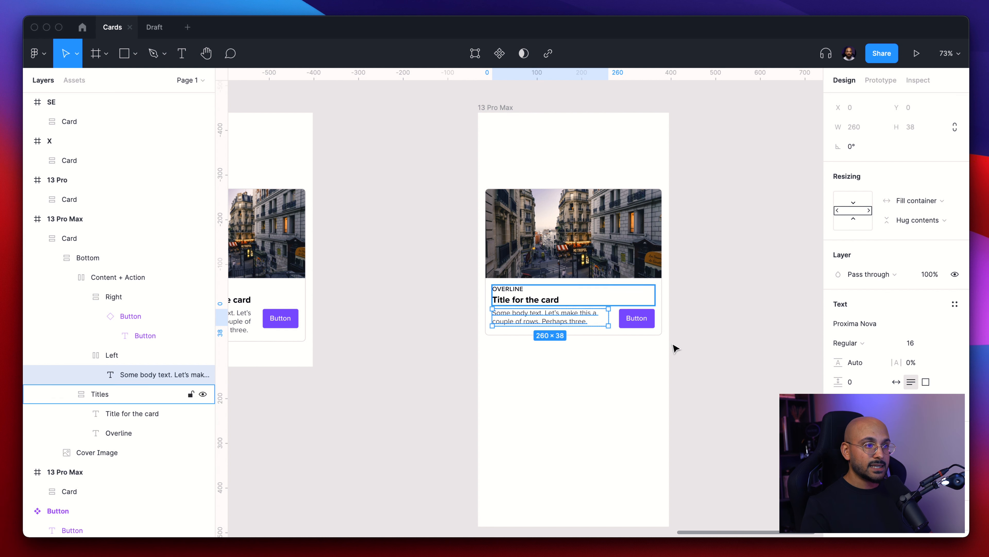
- Scale the card's body text font size by 1.5, to 24, in the 13 Pro Max frame
left_click(916, 343)
type("Ä")
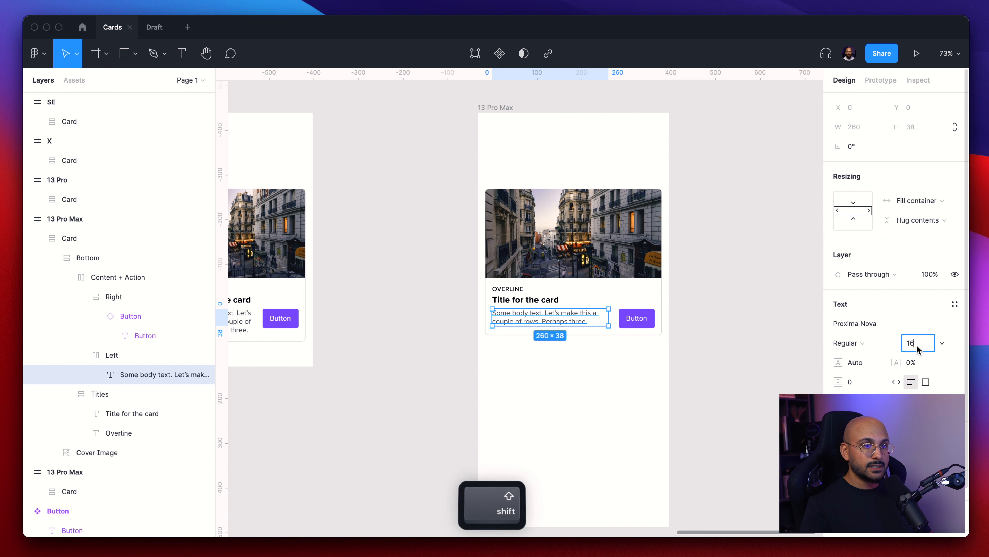
type("*50")
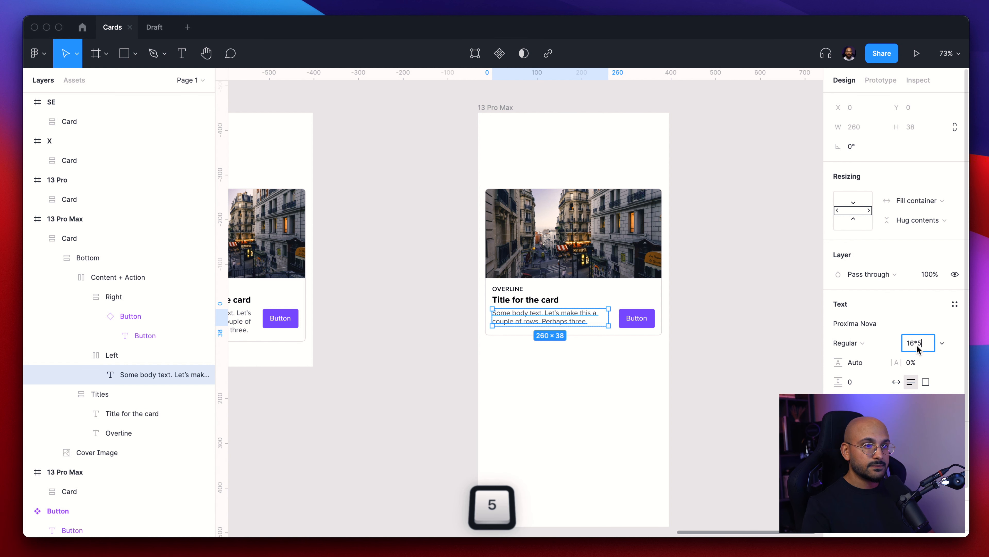
key("BackSpace")
key("BackSpace")
type("1.5")
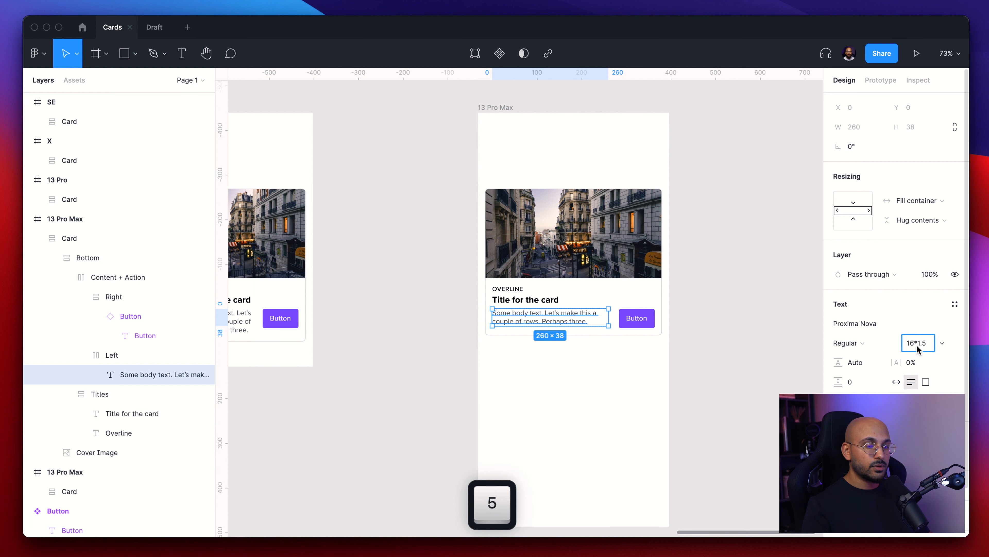
key("Return")
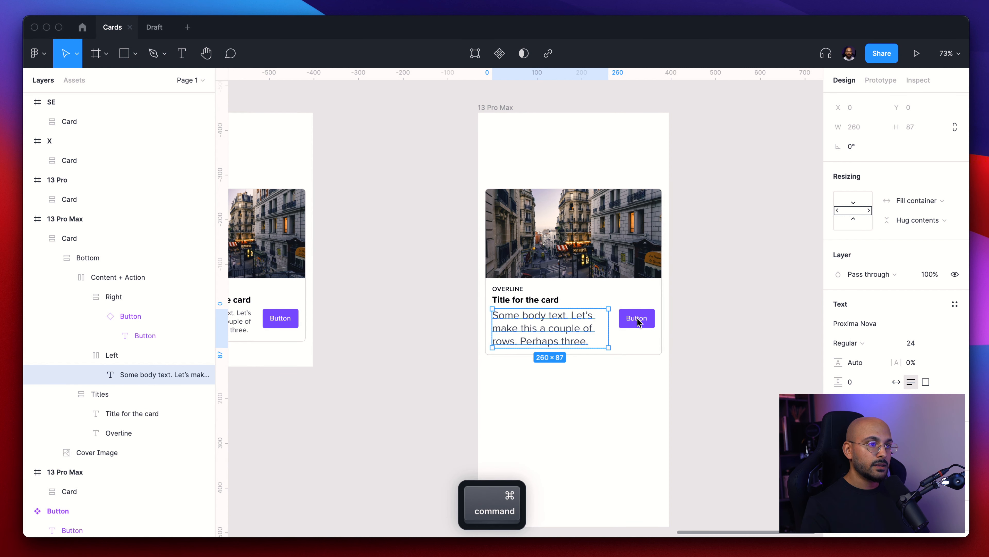
- Scale the button label's font size by 1.5, to 24
left_click(919, 373)
key("Right")
type("*1")
key("BackSpace")
type(".5")
key("Return")
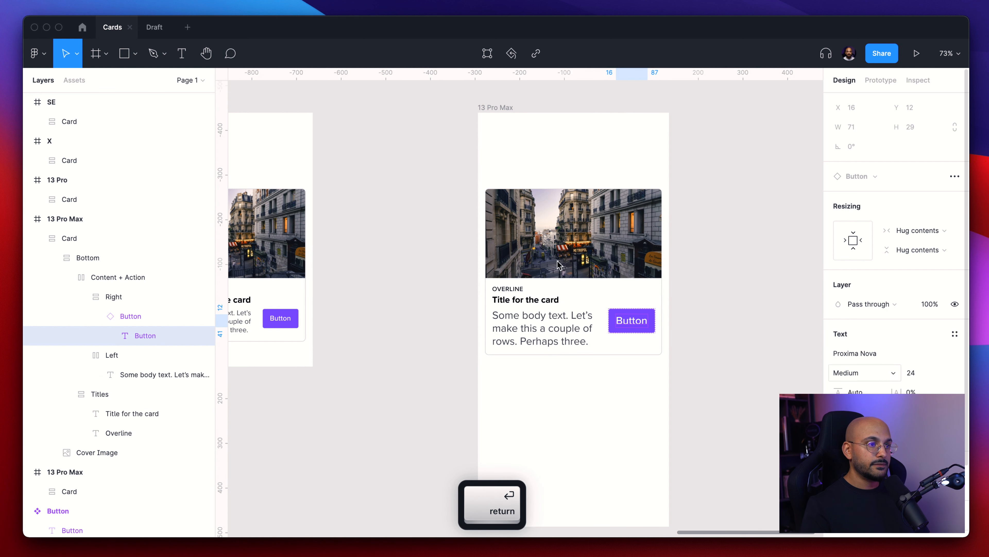
- Scale the card title's font size by 1.5, to 30, in the 13 Pro Max frame
left_click(522, 301, "super")
left_click(920, 344)
key("Right")
type("*")
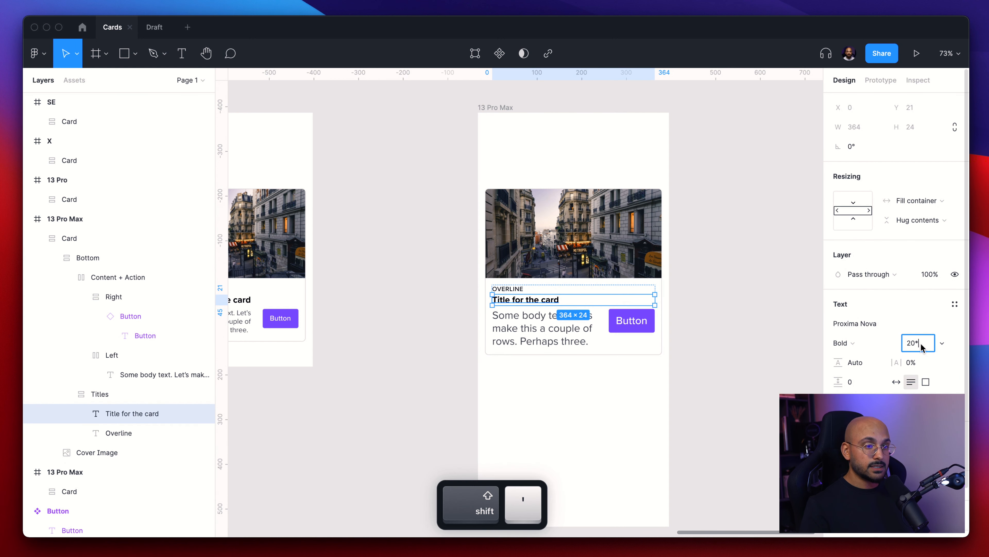
type("1.5")
key("Return")
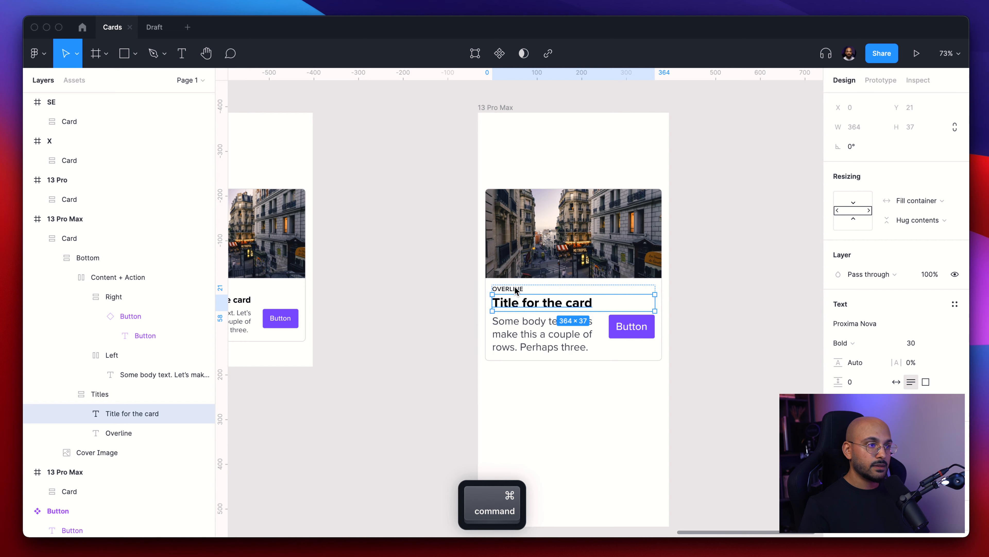
- Scale the overline's font size by 1.5, to 21
left_click(515, 291, "super")
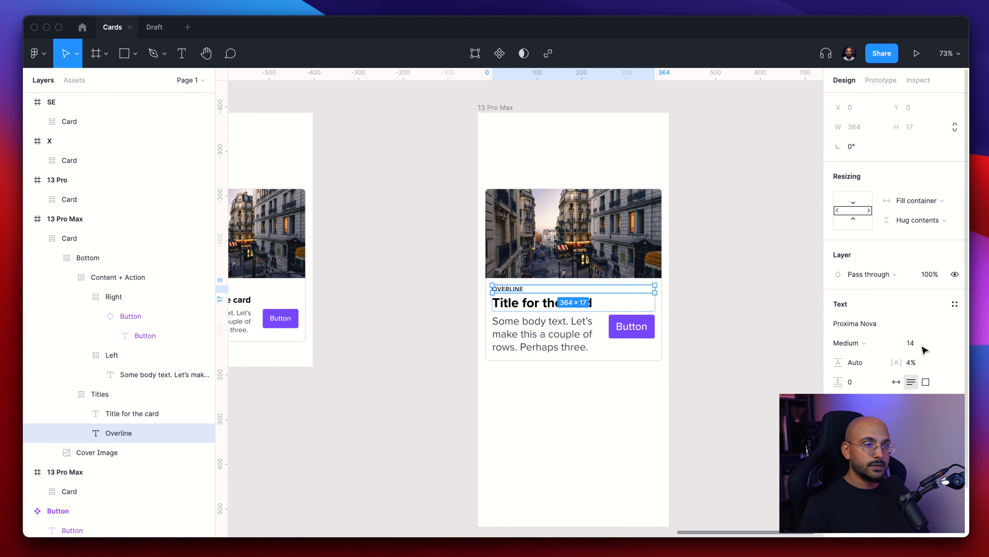
key("Right")
type("*1.5")
key("Return")
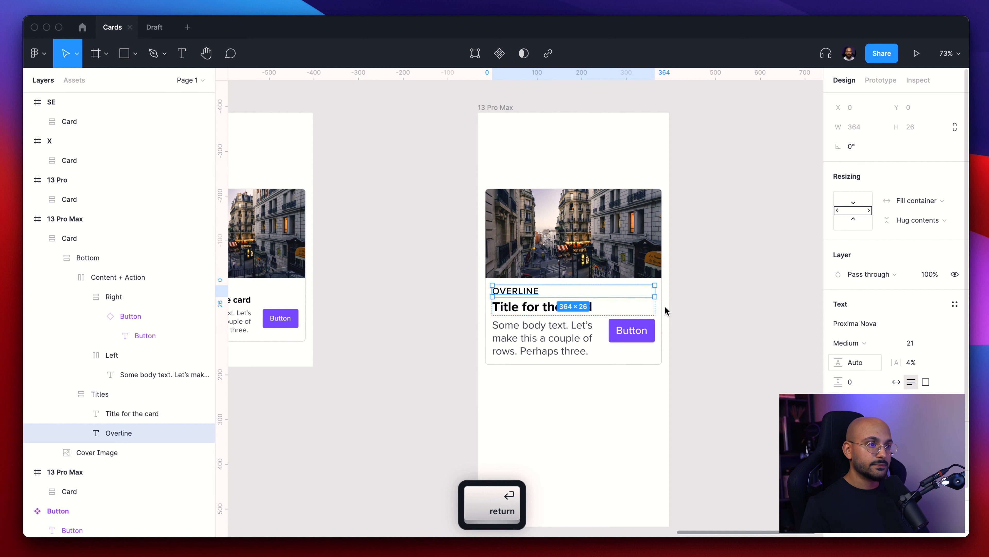
- Align the Content + Action row's items to the bottom in the 13 Pro Max card
left_click(696, 298)
scroll(697, 303, "down", 4)
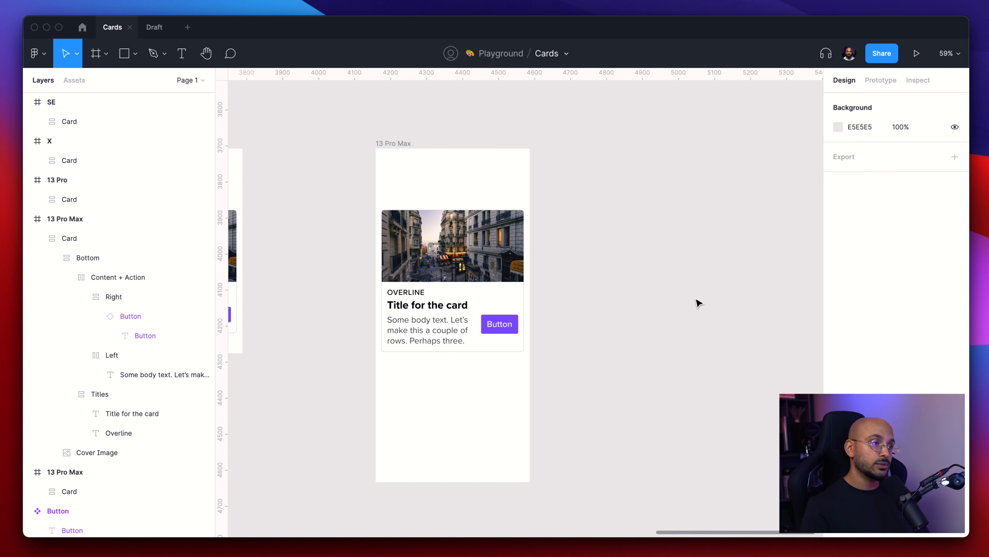
scroll(535, 296, "up", 5)
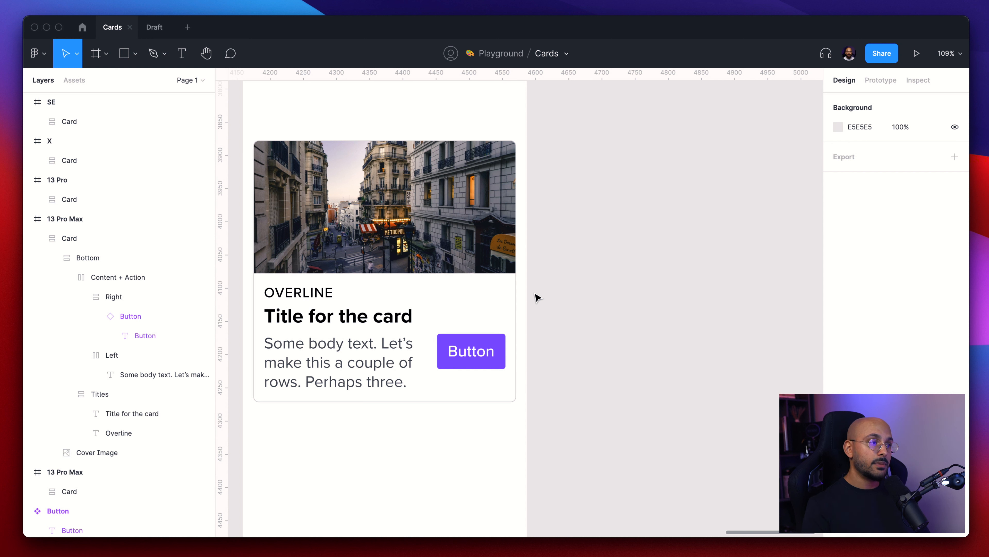
scroll(537, 298, "down", 4)
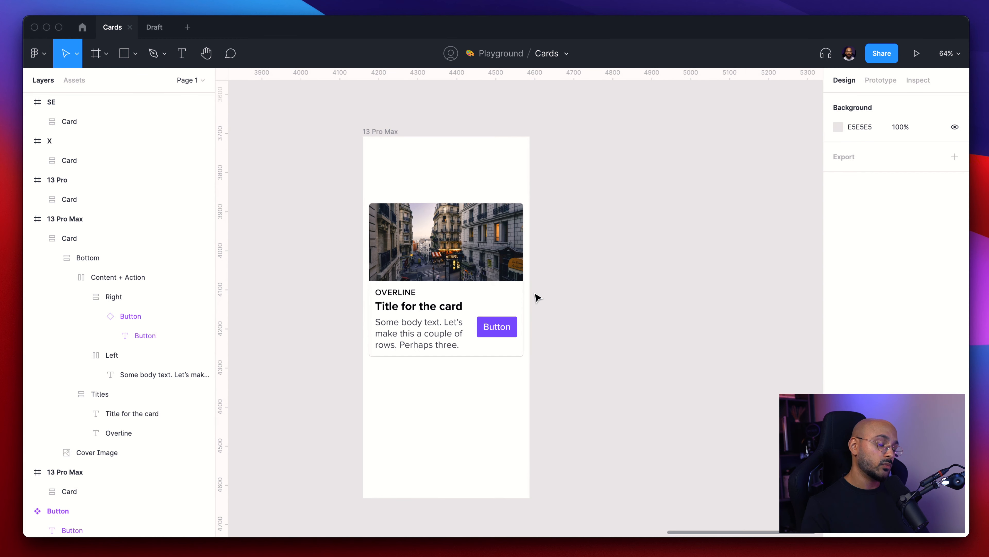
scroll(562, 293, "down", 3)
scroll(537, 254, "up", 4)
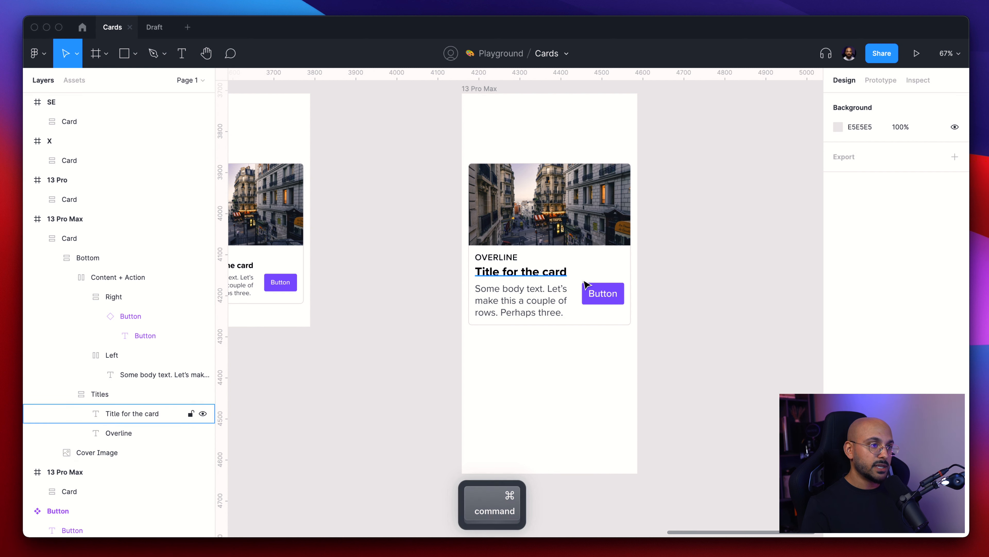
left_click(538, 273, "super")
left_click(563, 297)
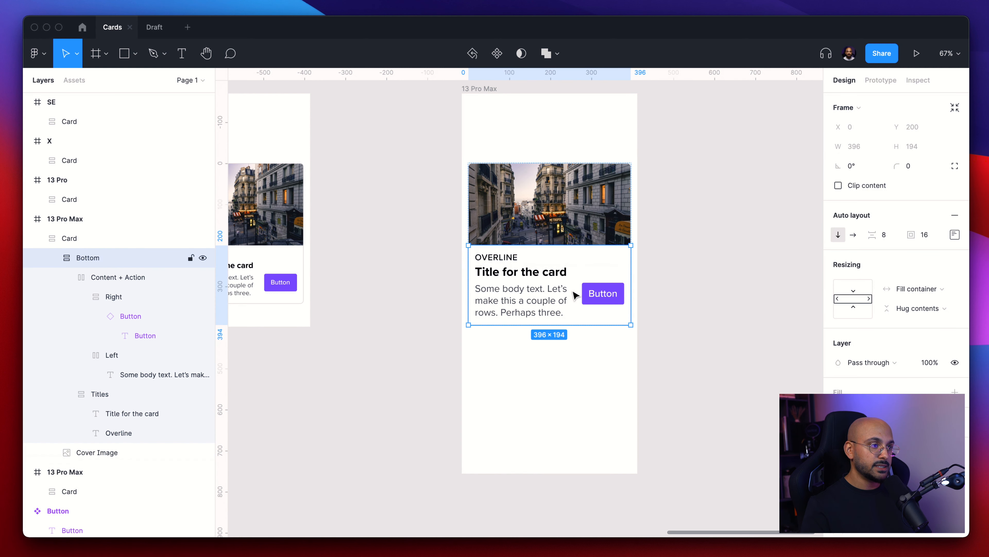
double_click(563, 297)
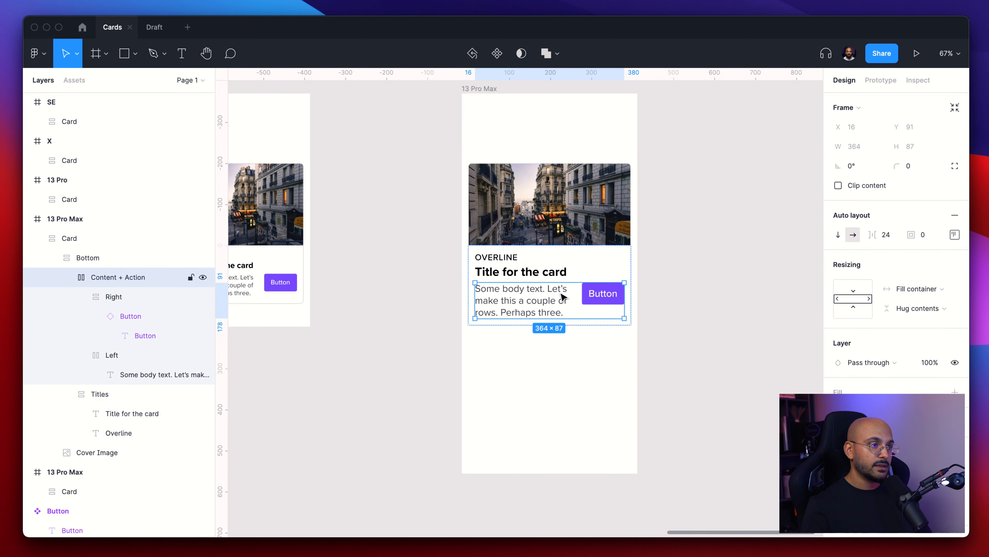
left_click(955, 234)
left_click(899, 300)
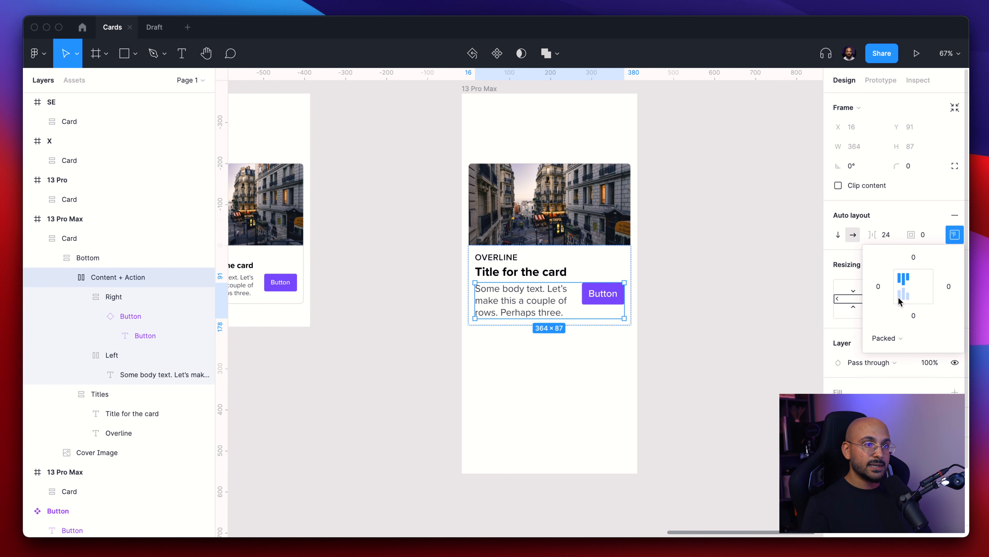
left_click(669, 273)
- Inspect the Content + Action row's alignment settings in the other 13 Pro Max card
scroll(673, 275, "down", 3)
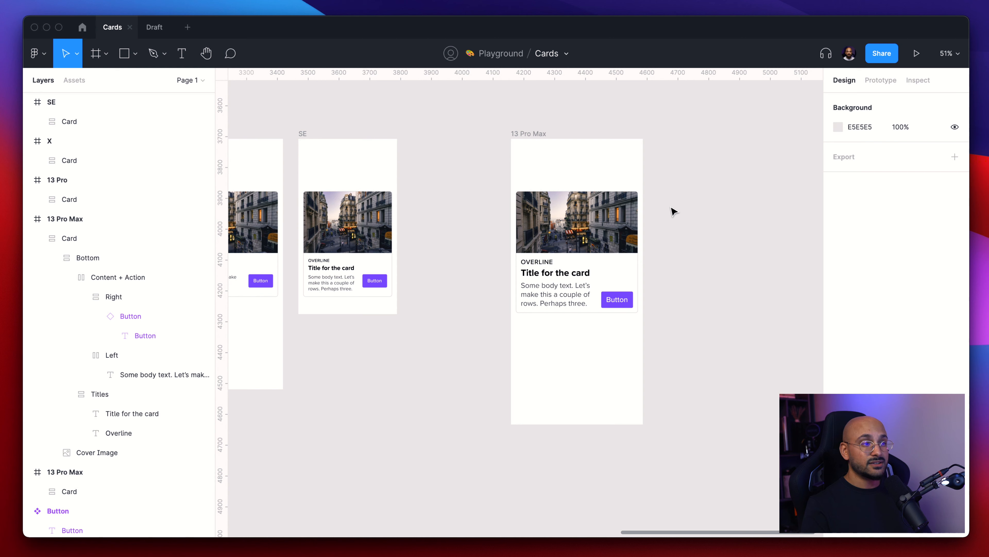
scroll(399, 241, "left", 5)
scroll(413, 239, "up", 3)
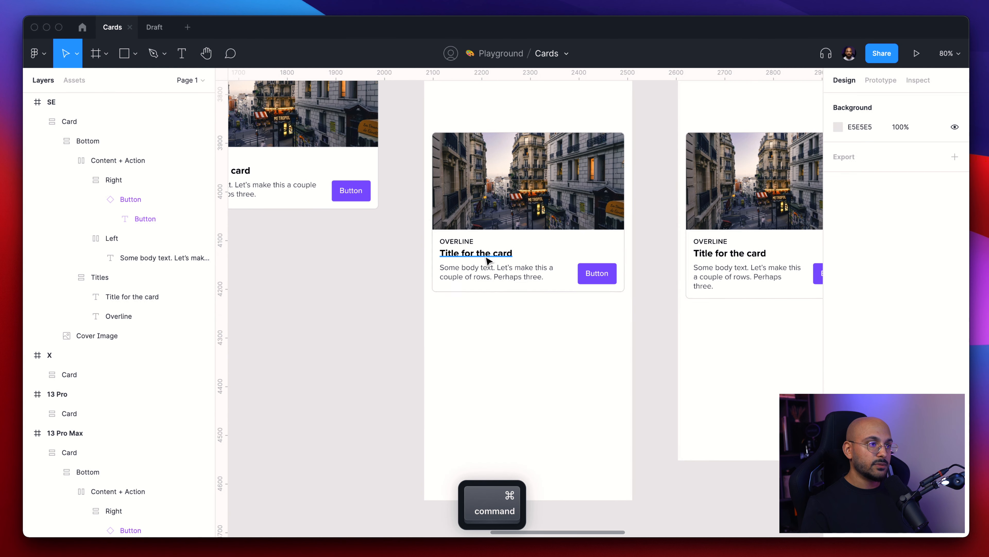
left_click(507, 277)
left_click(506, 278)
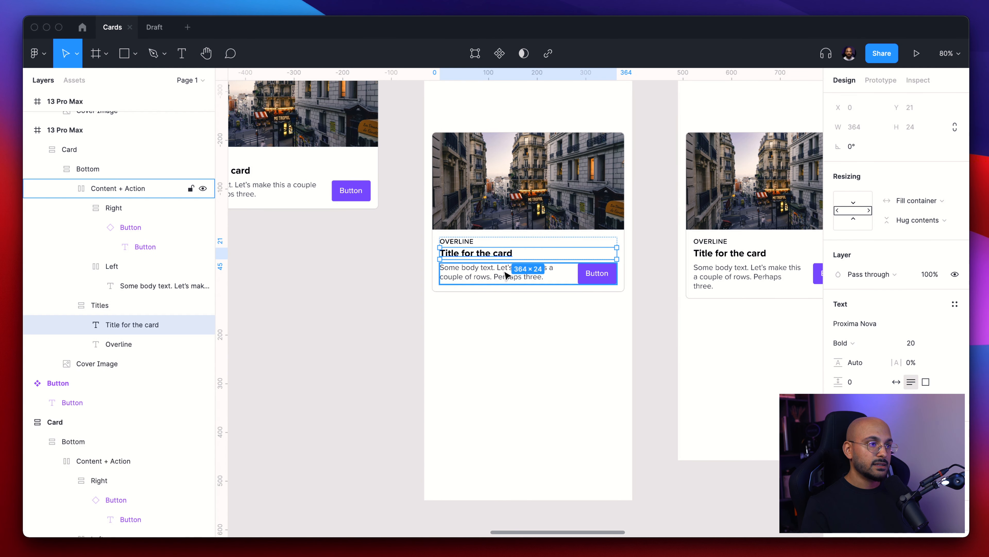
left_click(954, 234)
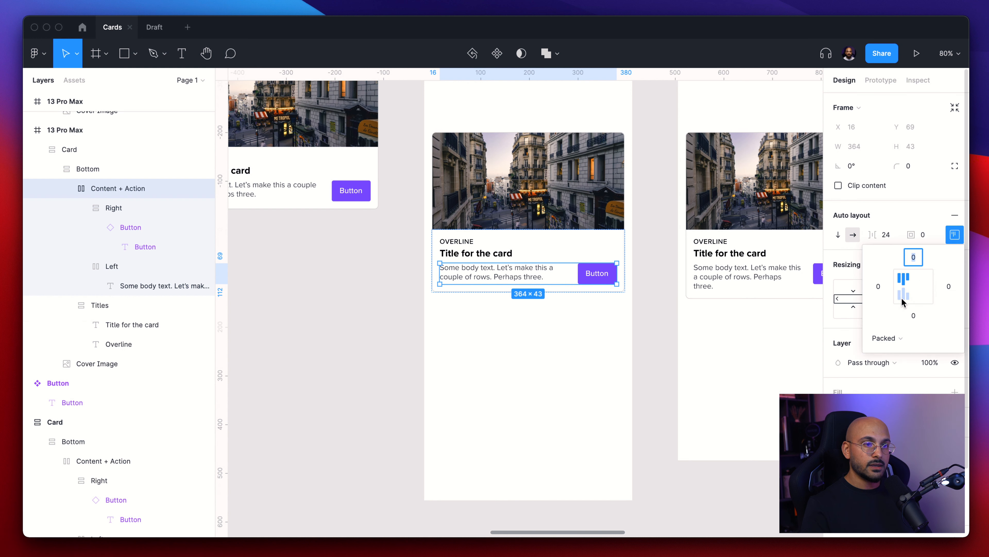
left_click(534, 359)
- Duplicate a card outside the phone frames and turn the copy into a Card component
scroll(534, 359, "down", 5)
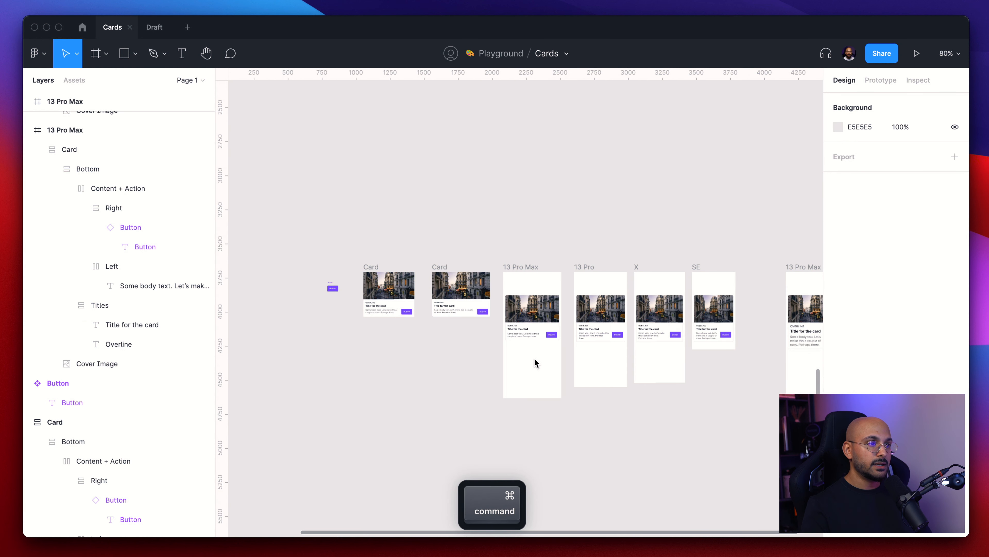
left_click(533, 316)
key("alt")
mouse_move(670, 203)
left_mouse_down()
mouse_move(673, 210)
mouse_move(680, 201)
left_mouse_up()
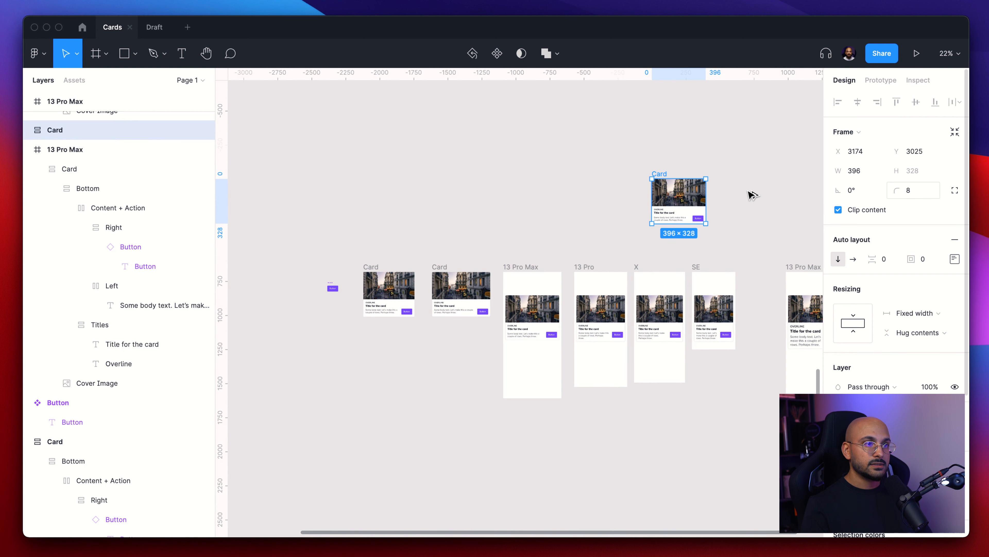
scroll(747, 197, "up", 5)
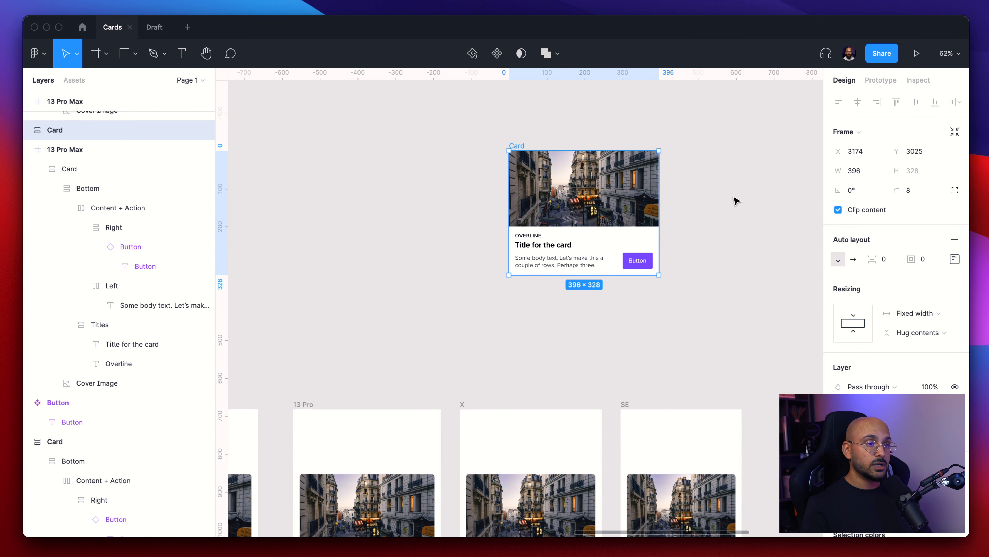
key("super+alt+k")
left_click(629, 123)
- Insert an instance of the Card component from the assets and place it beside the main component
scroll(629, 124, "right", 5)
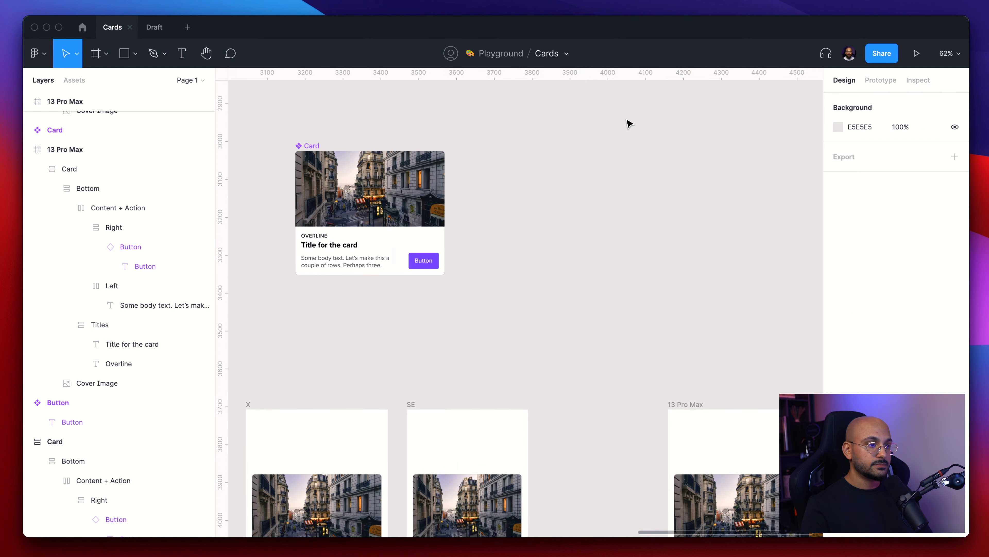
key("shift+i")
type("card")
left_click(655, 162)
left_click_drag(682, 203, 677, 254)
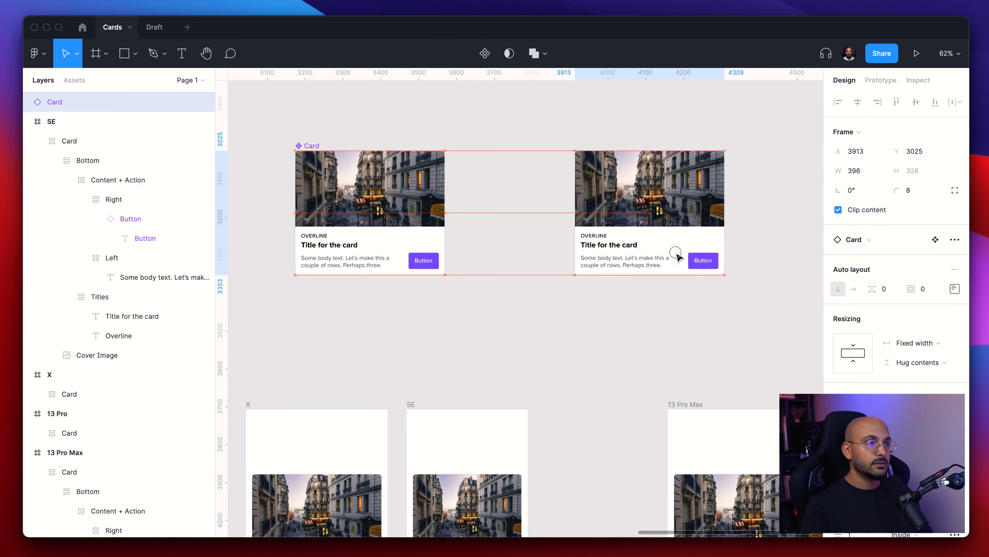